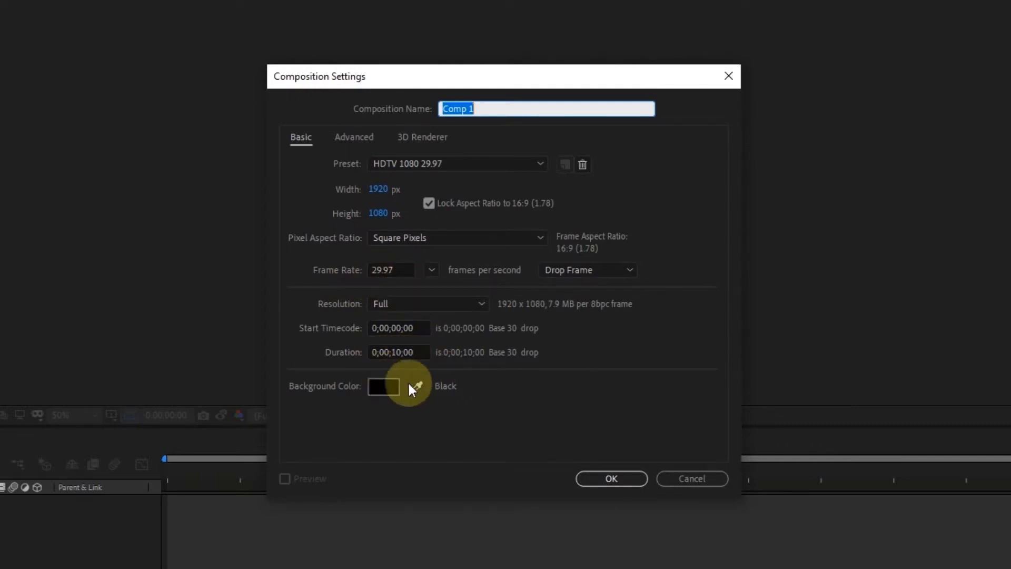
Create a 10-second HDTV 1080 29.97 composition and draw a large circle in it with the Ellipse tool
click(611, 478)
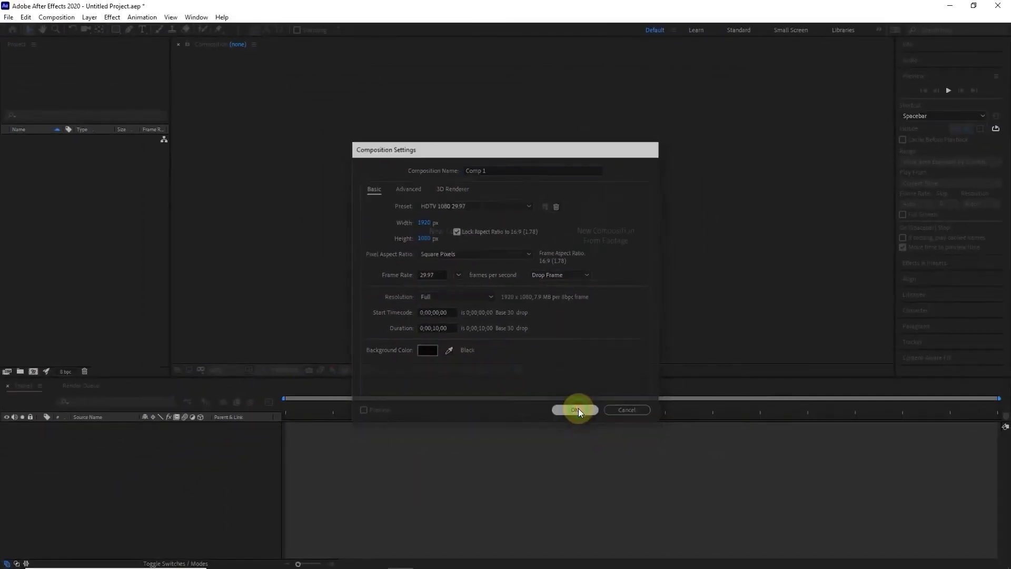
click(115, 29)
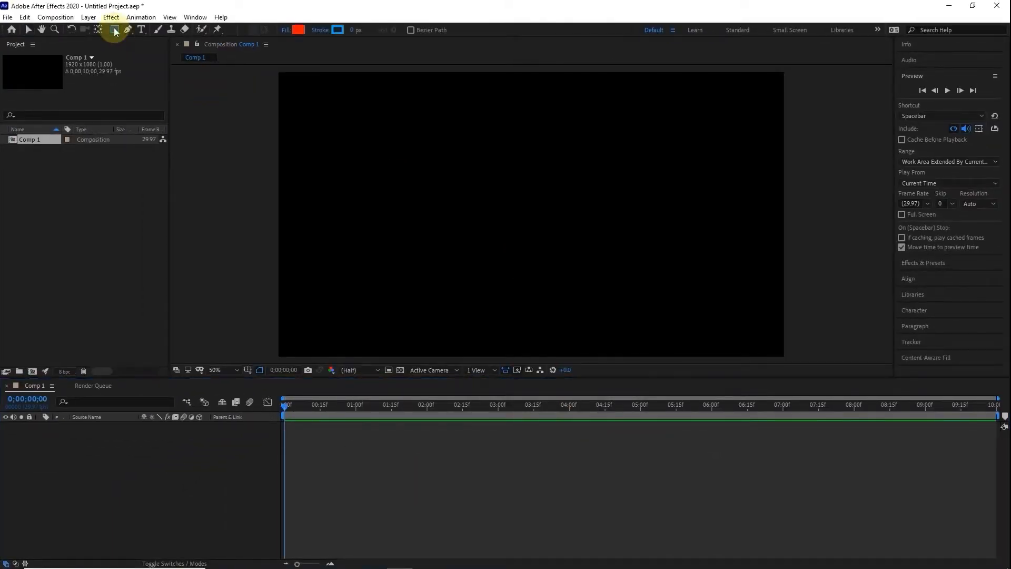
drag(115, 32, 185, 52)
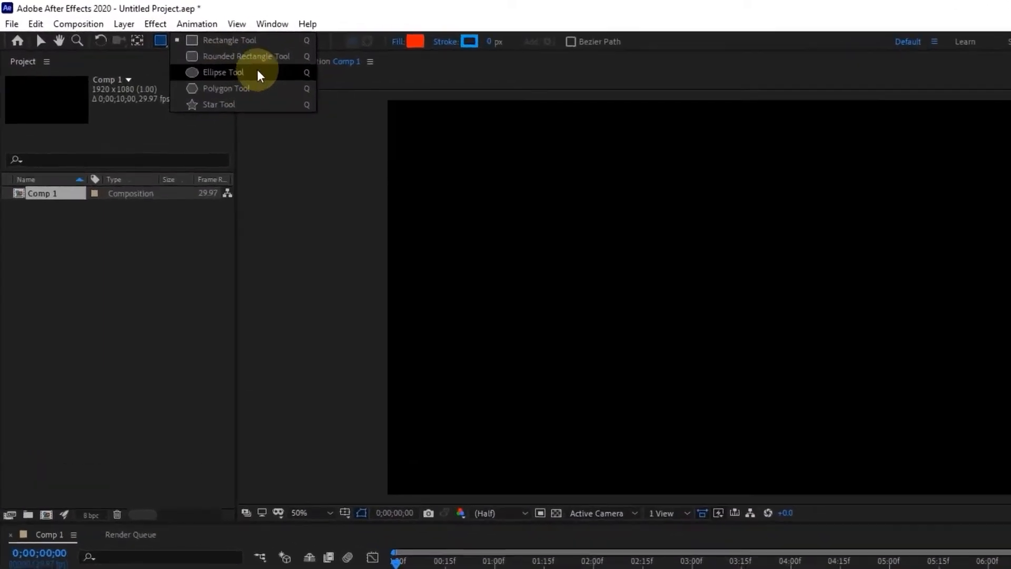
drag(259, 76, 259, 75)
drag(625, 185, 903, 458)
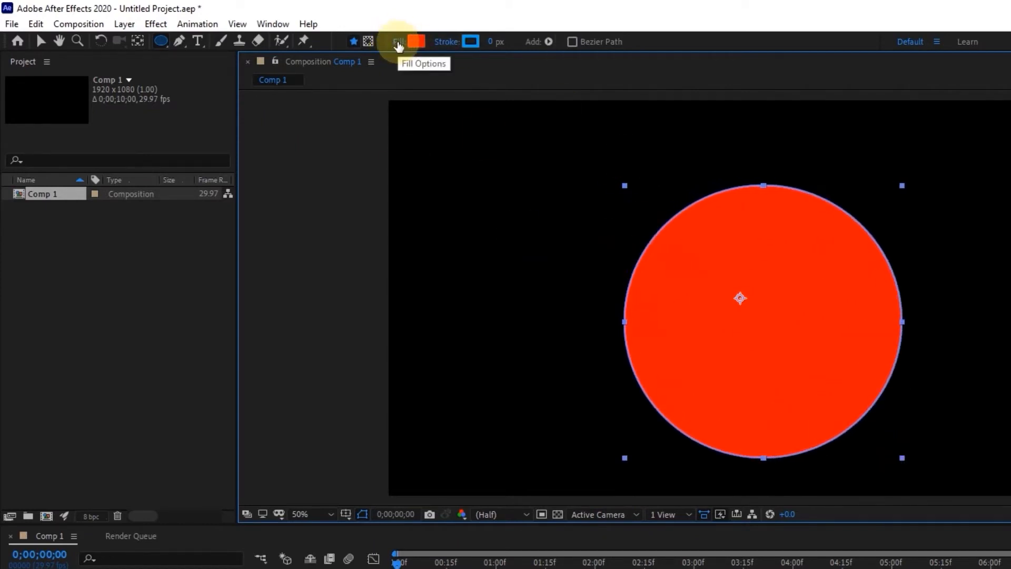
Set the circle's fill to None
click(399, 42)
click(628, 361)
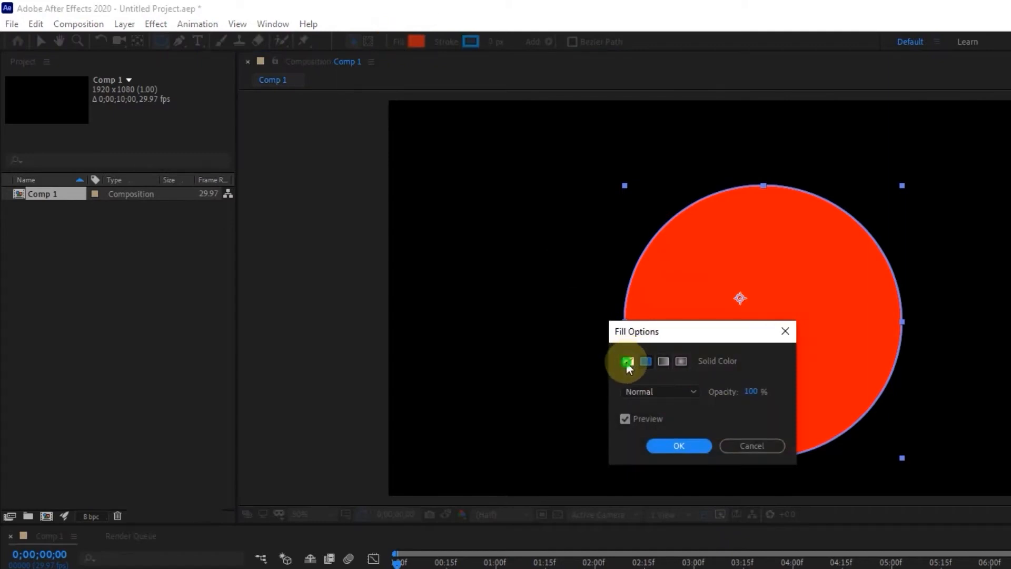
click(671, 446)
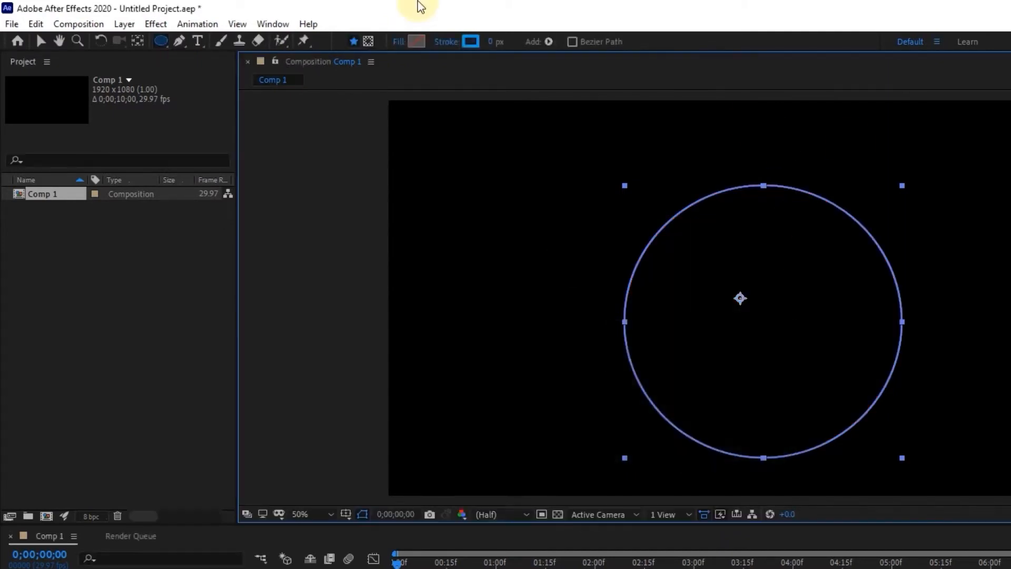
Give the circle a magenta stroke (FC06FF) with a width of 191 px
click(470, 42)
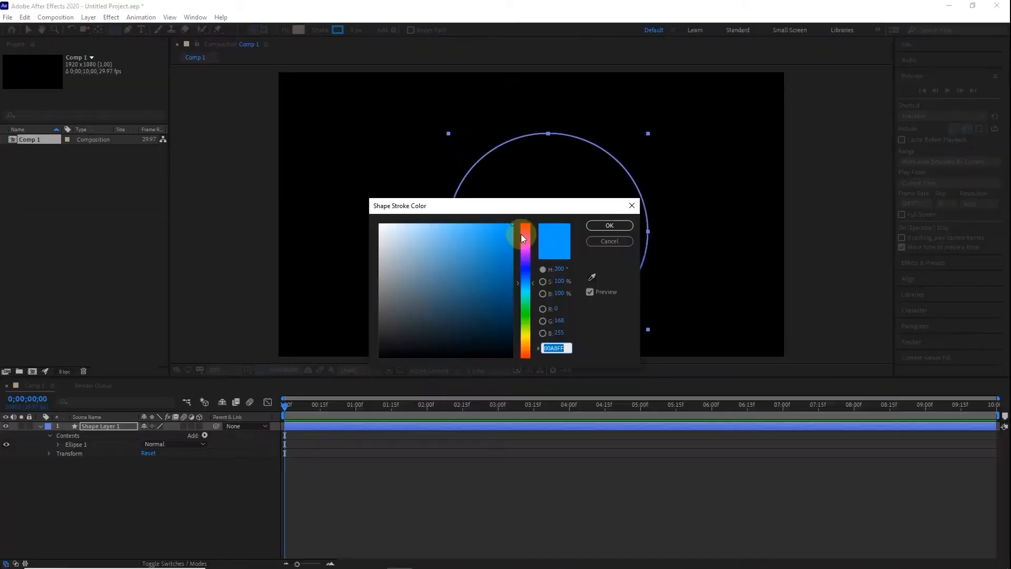
click(732, 345)
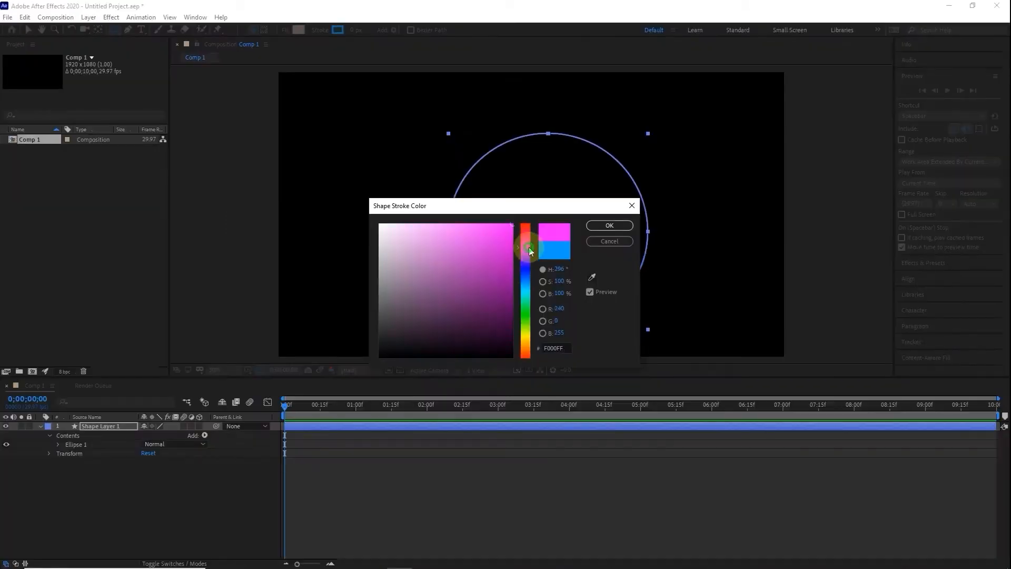
drag(526, 248, 518, 217)
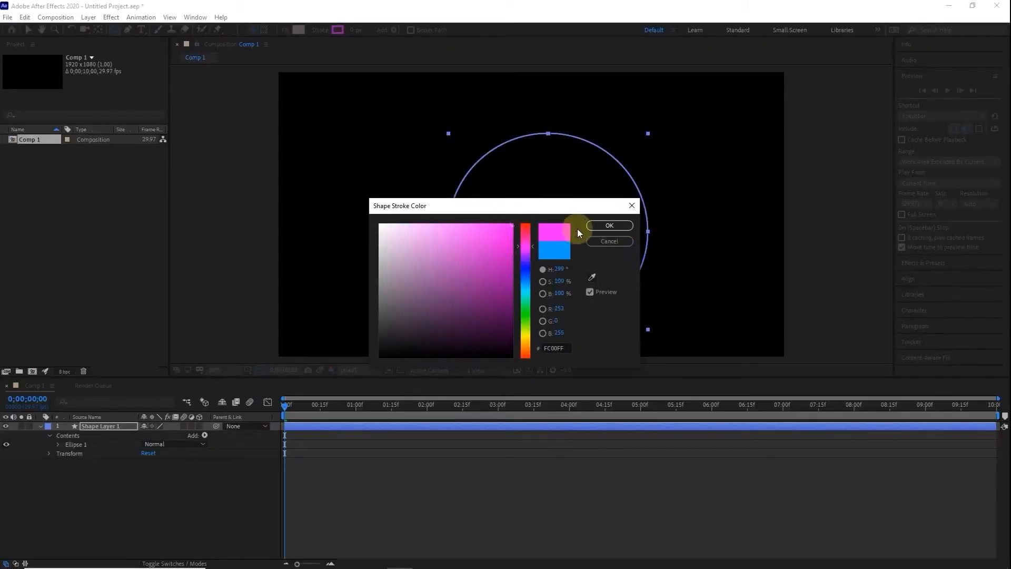
mouse_move(507, 238)
mouse_down()
mouse_move(492, 239)
mouse_move(510, 215)
mouse_up()
click(609, 226)
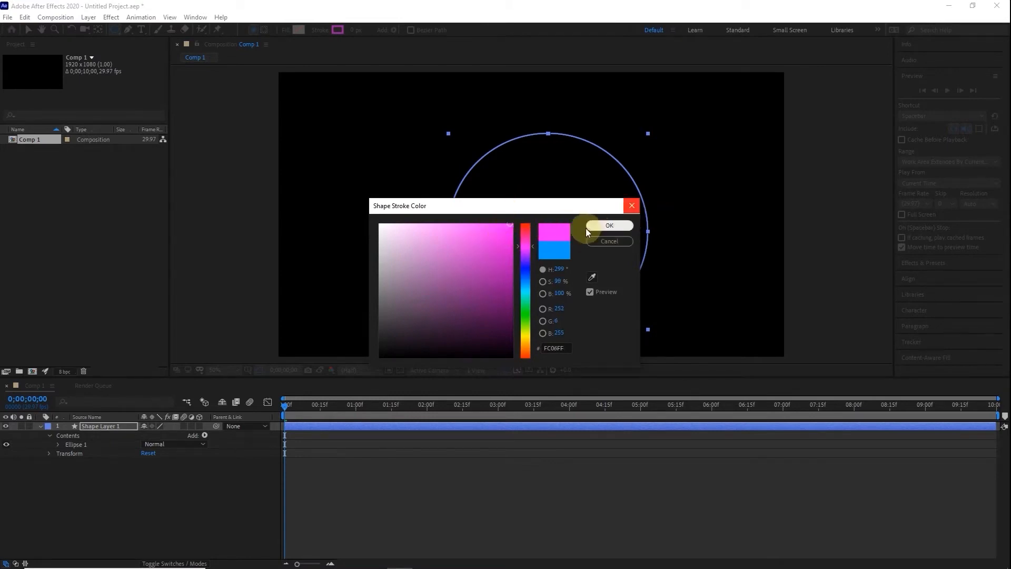
click(355, 32)
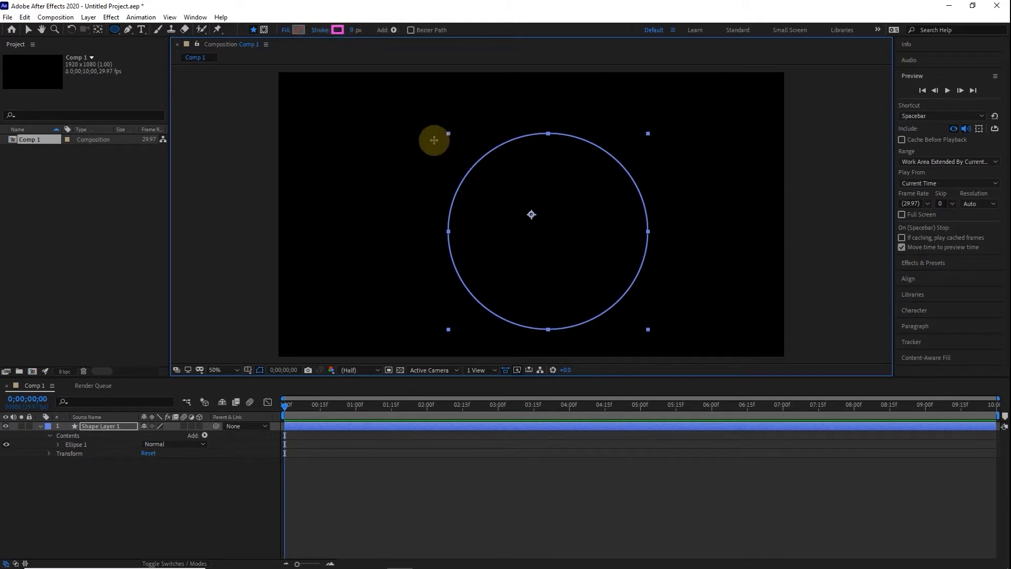
mouse_move(354, 30)
mouse_down()
mouse_move(449, 30)
mouse_move(363, 29)
mouse_up()
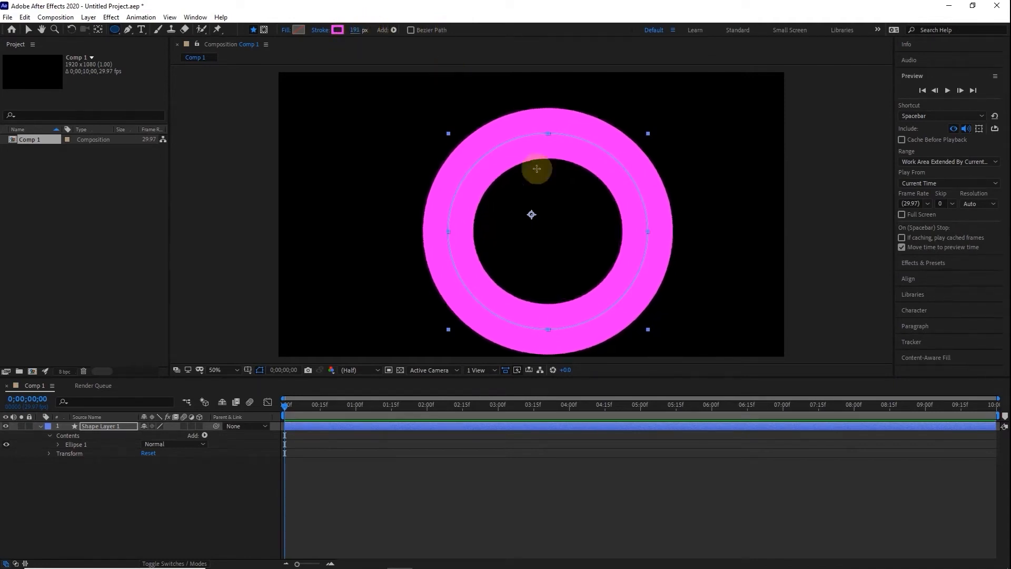
Centre the anchor point in the ring and align the layer horizontally and vertically to the composition's centre
click(916, 75)
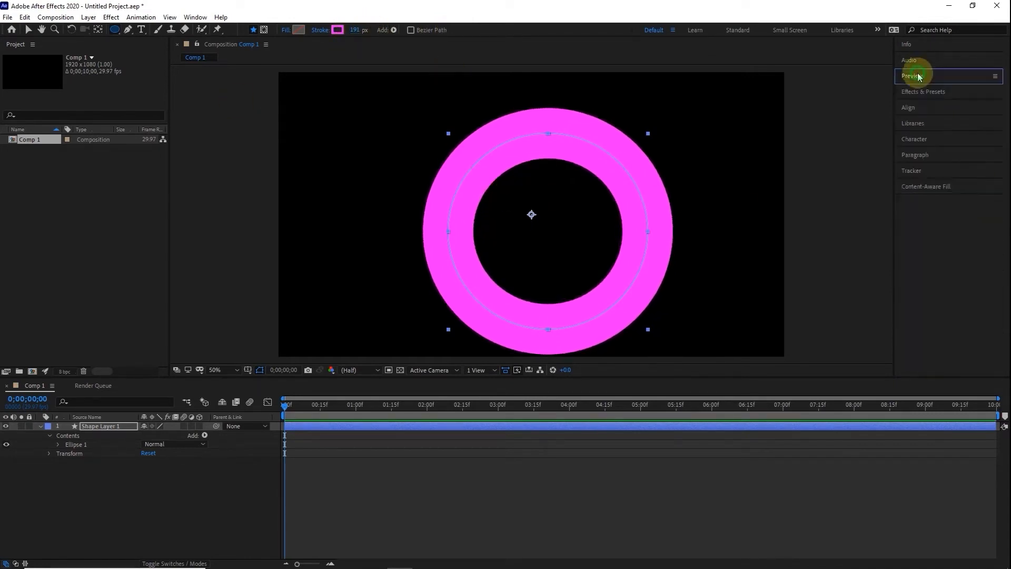
click(909, 107)
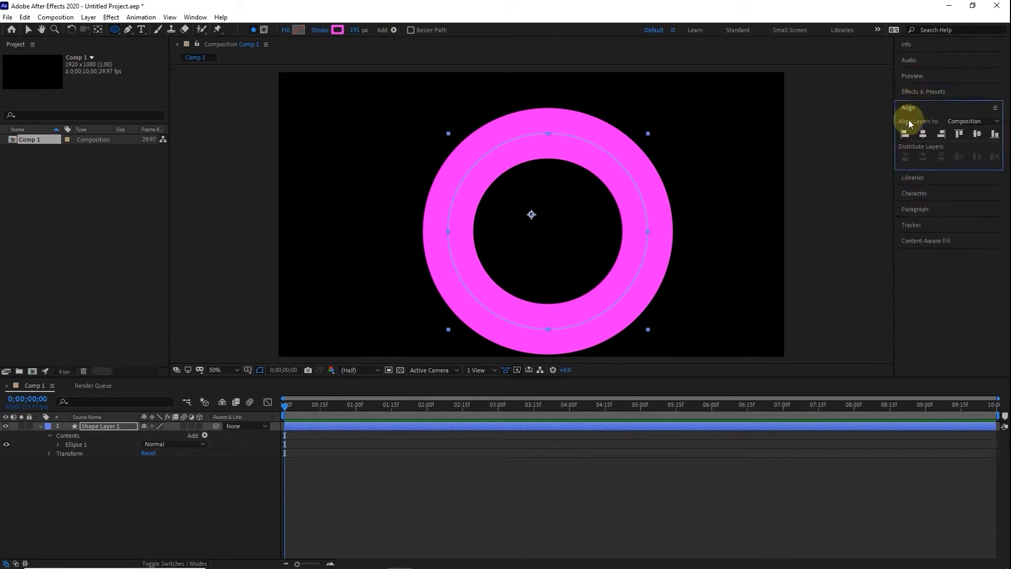
click(922, 133)
click(977, 134)
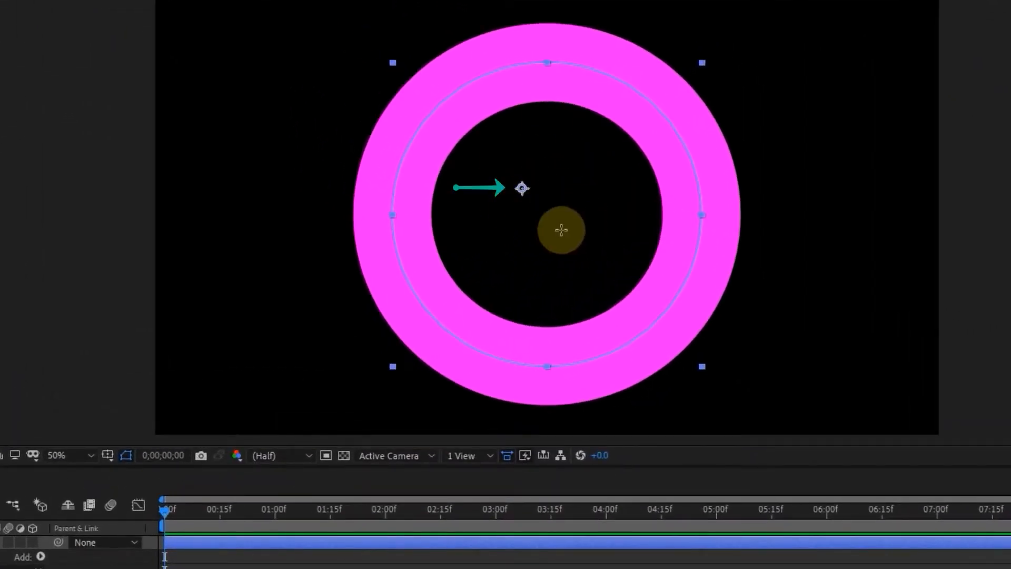
key(ctrl+alt+Home)
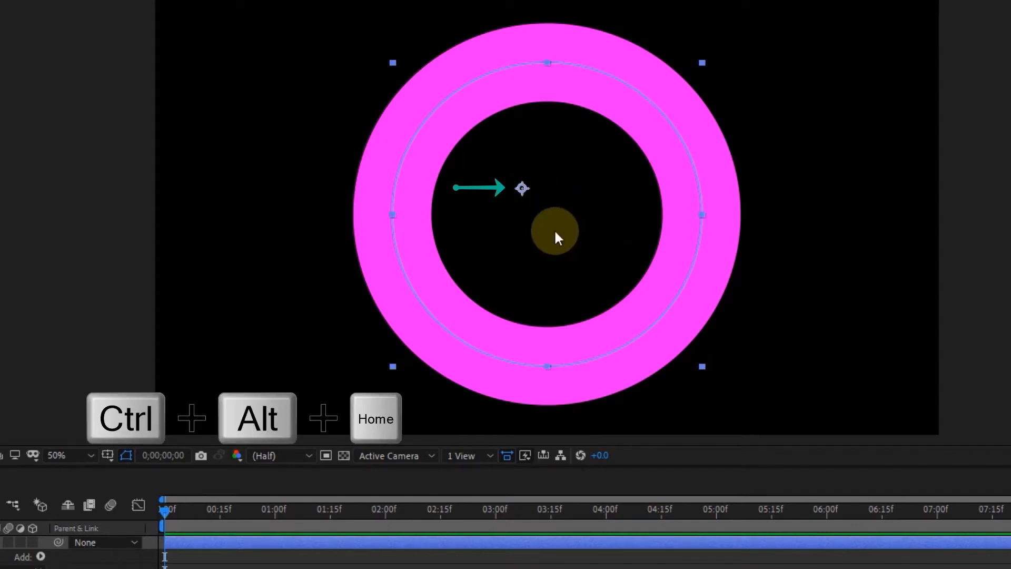
key(ctrl+alt+Home)
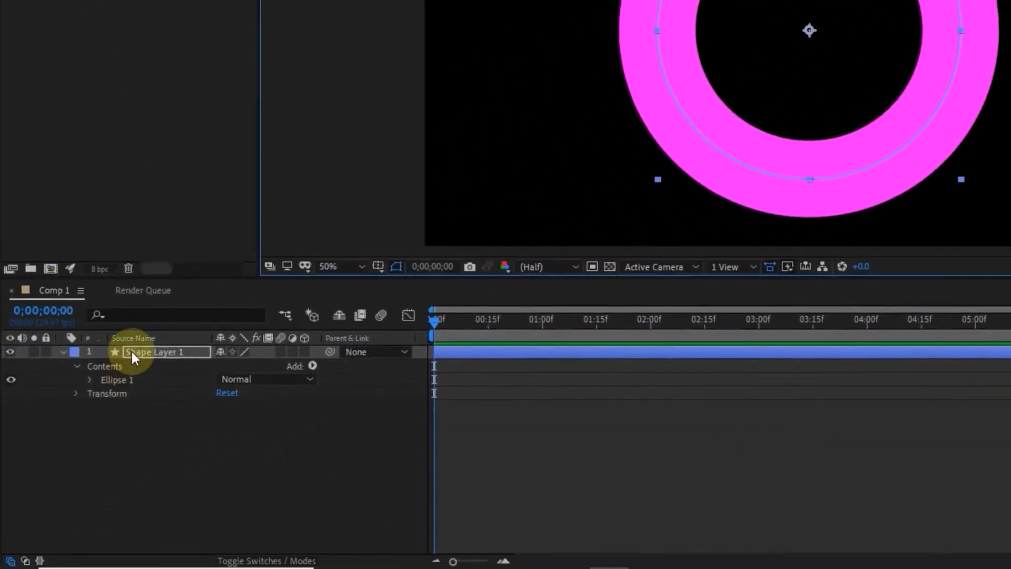
Add a Scale keyframe of 0% to Shape Layer 1 at the start of the composition
click(149, 353)
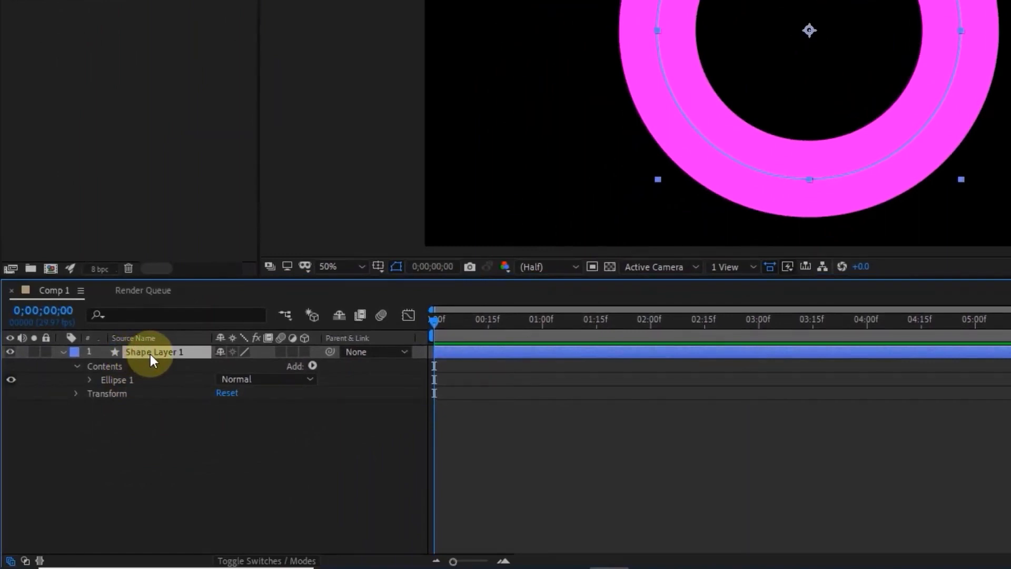
key(s)
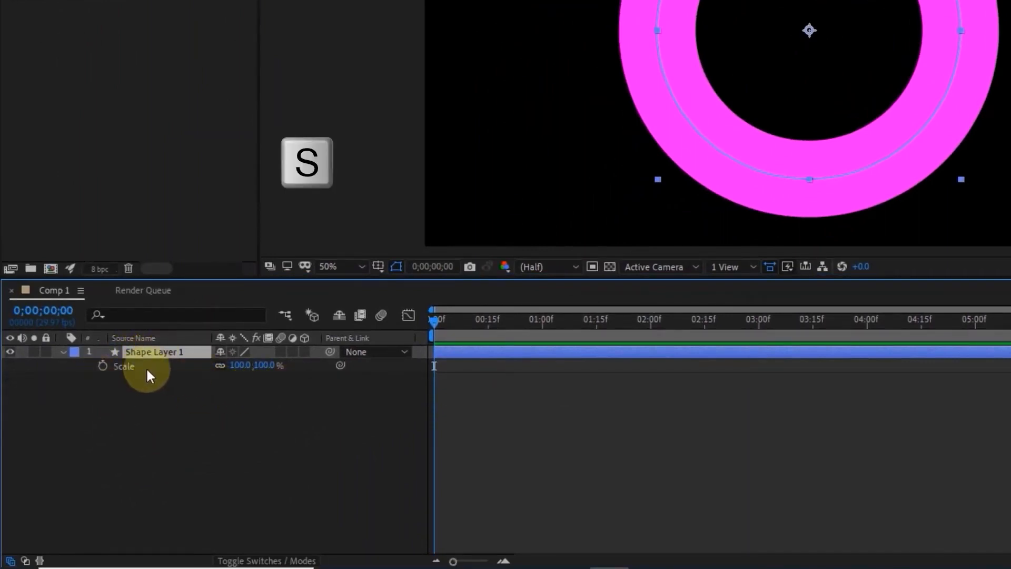
click(102, 366)
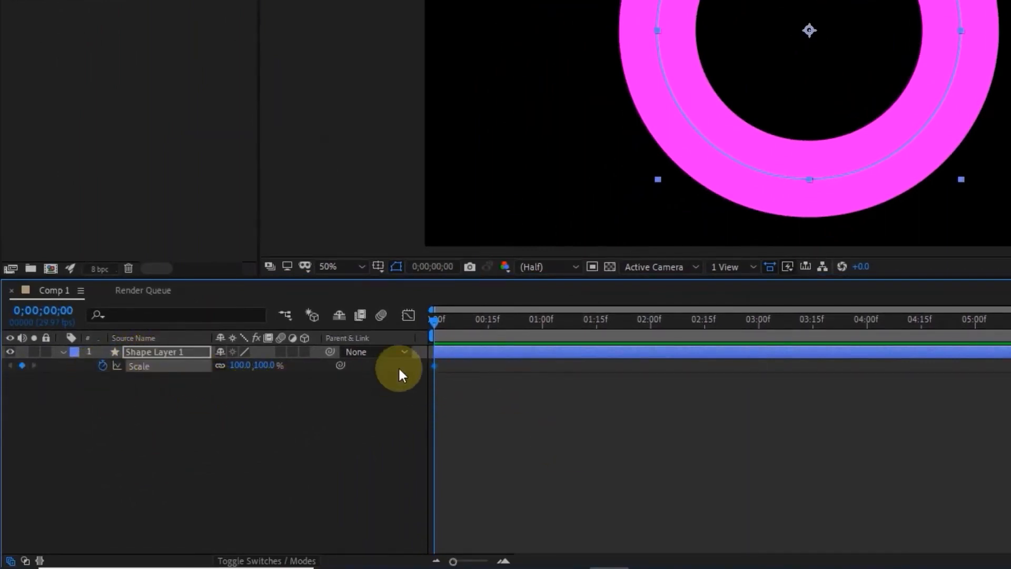
click(266, 364)
text(0)
key(Return)
Keyframe the ring's Scale at 399% at the 1-second mark and preview the growing animation from the start
click(543, 322)
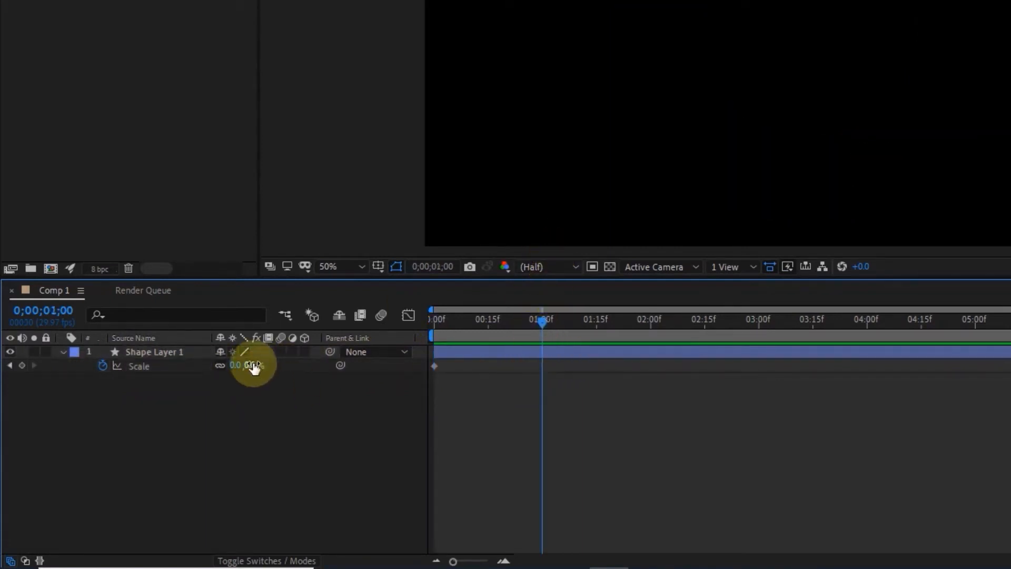
drag(253, 366, 575, 366)
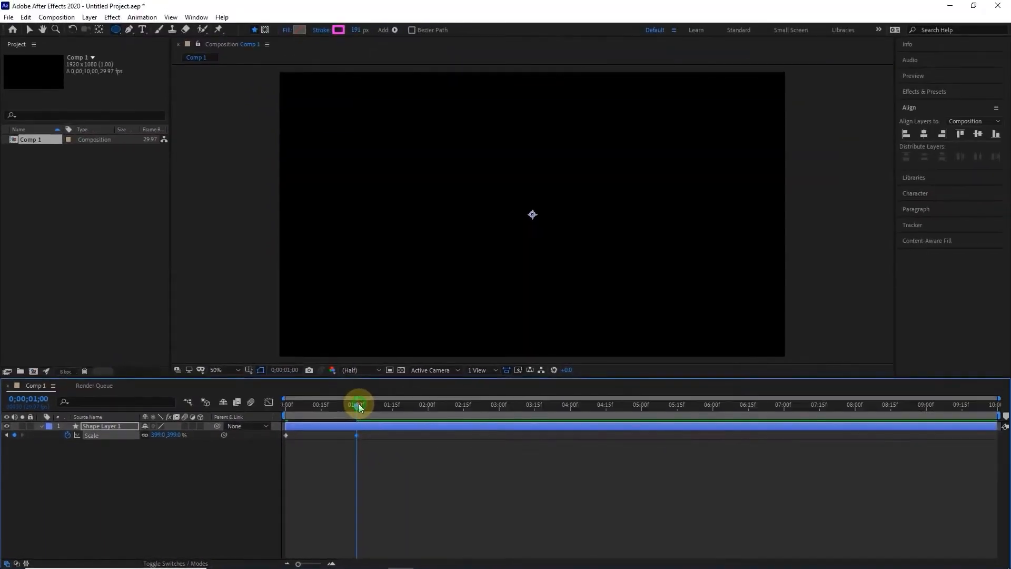
drag(542, 319, 425, 318)
key(space)
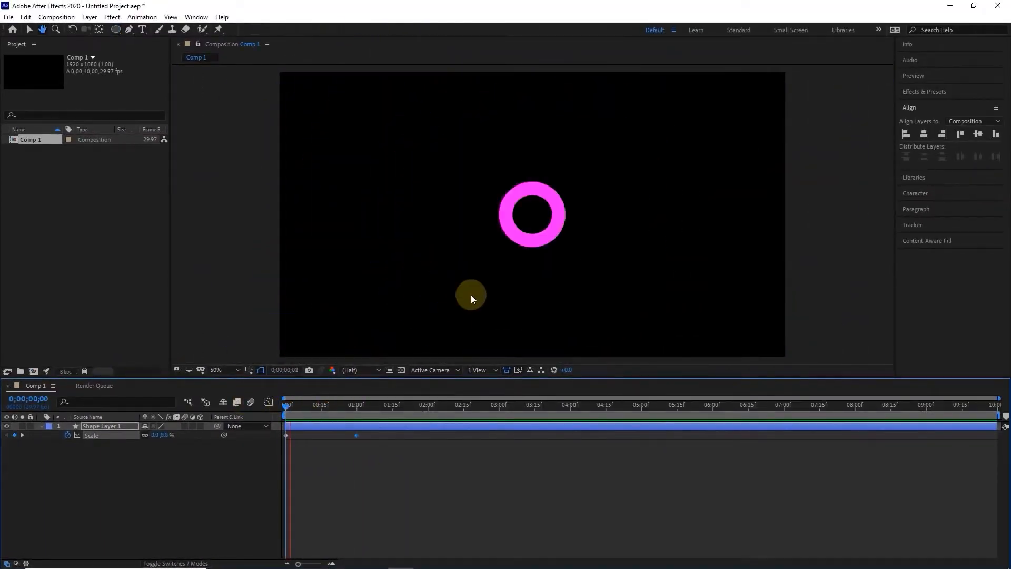
key(space)
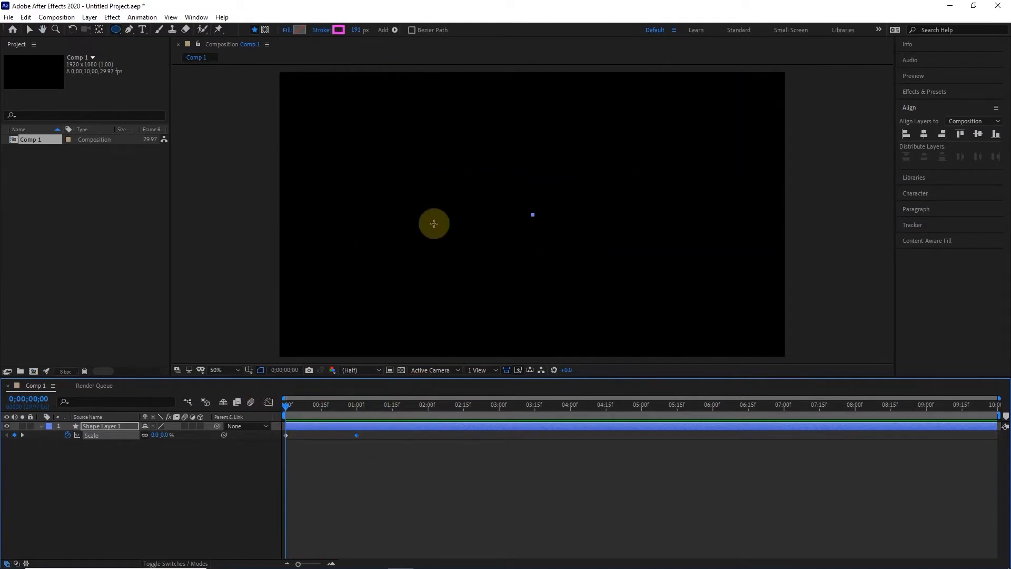
mouse_move(291, 405)
mouse_down()
mouse_move(326, 409)
mouse_move(272, 412)
mouse_up()
Apply Easy Ease to both Scale keyframes, preview the animation and return to the first frame
drag(384, 478, 279, 428)
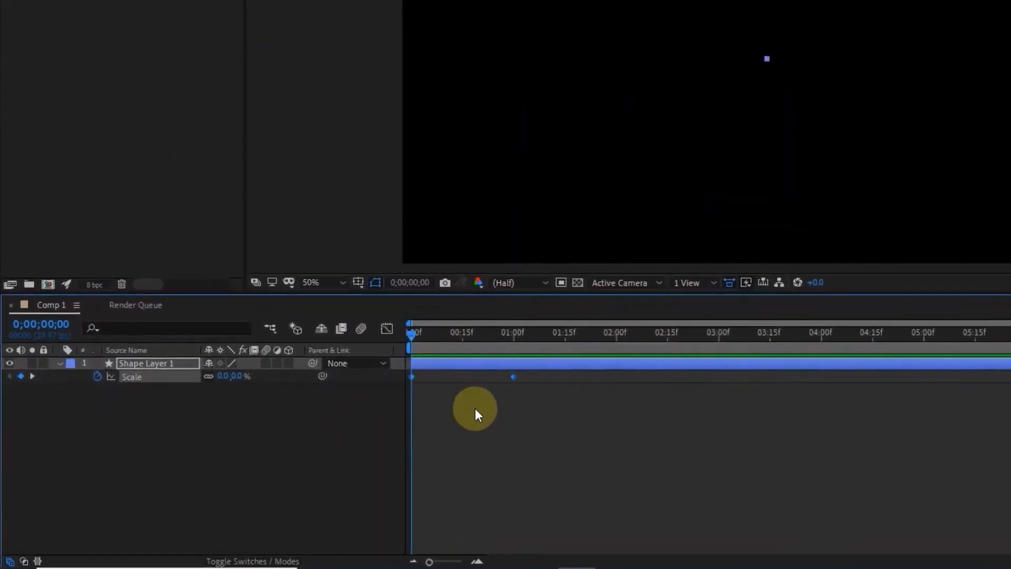
key(F9)
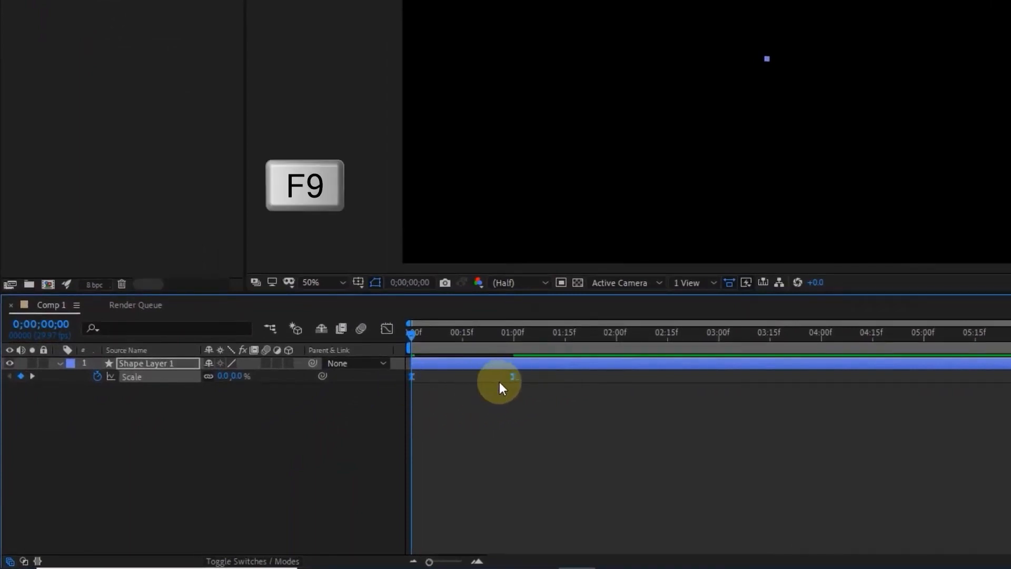
key(space)
click(488, 345)
key(Home)
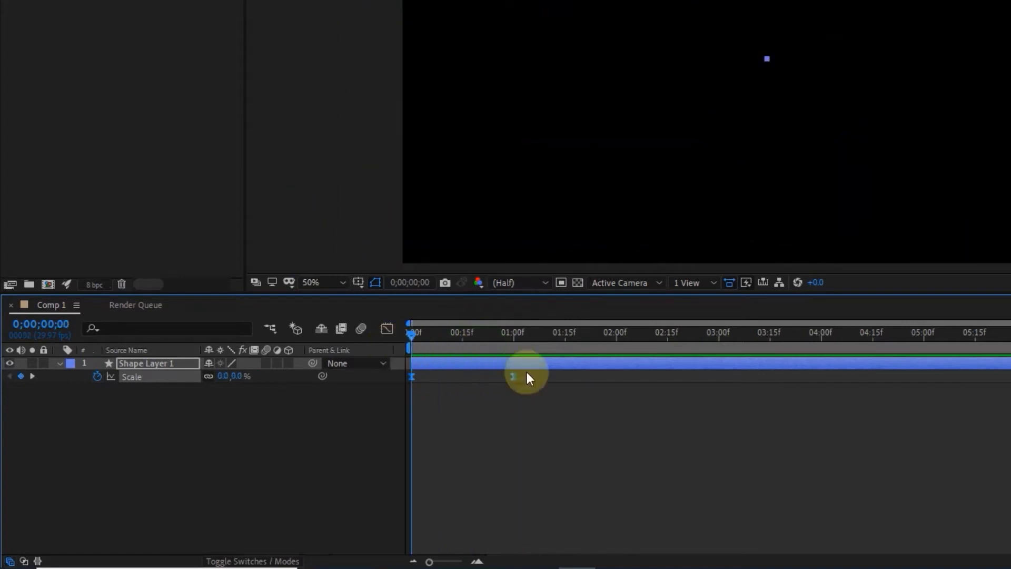
In the Scale speed graph, extend the end keyframe's ease handle back to about 15 frames, and preview the animation
click(386, 330)
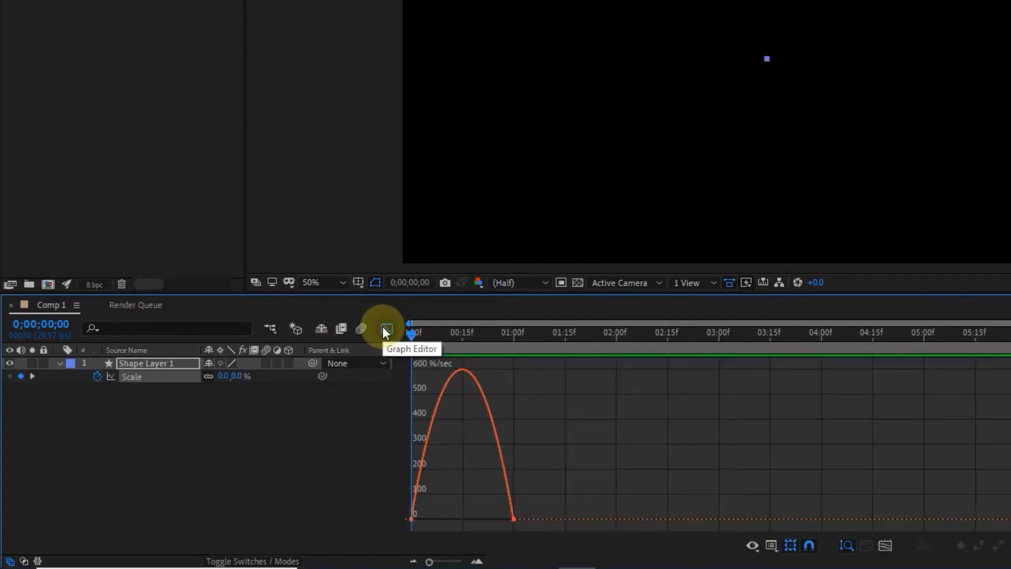
click(514, 519)
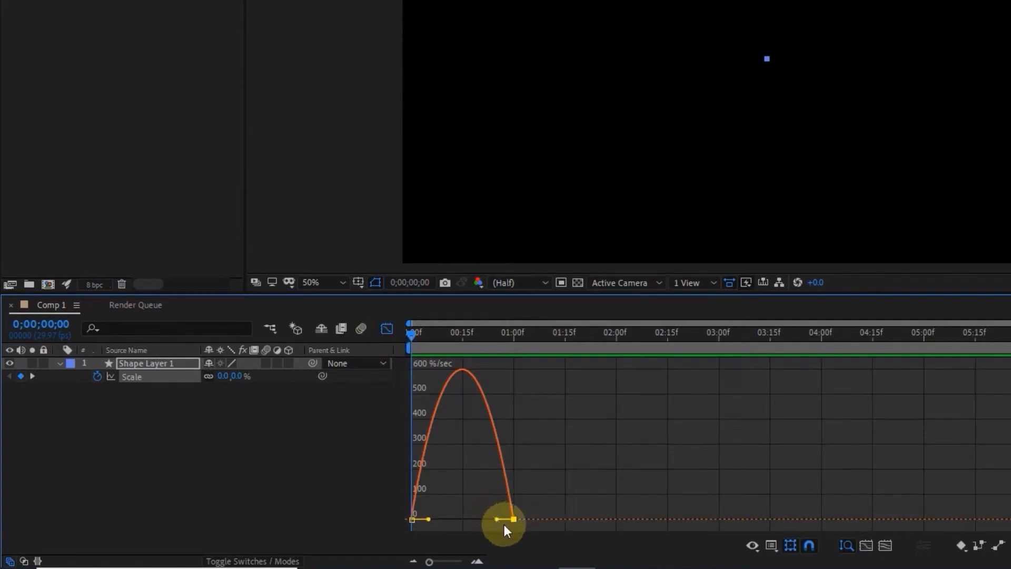
drag(496, 515, 466, 517)
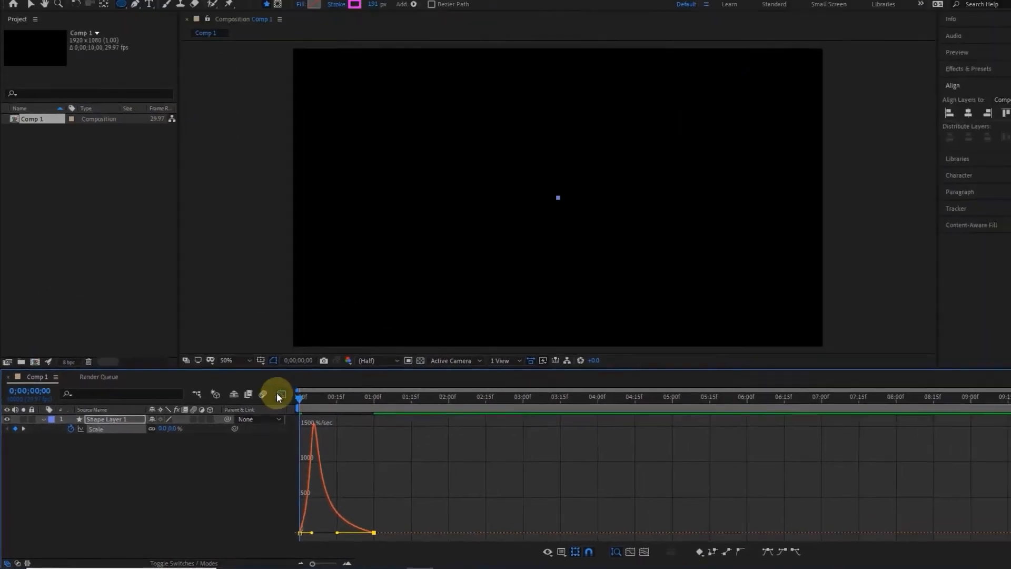
click(279, 394)
key(space)
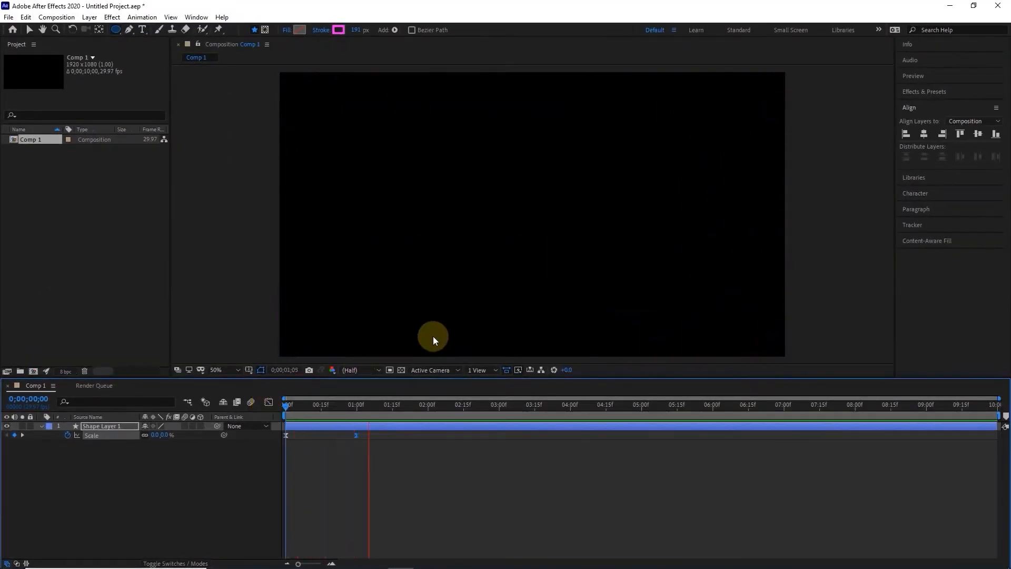
key(space)
drag(288, 410, 267, 413)
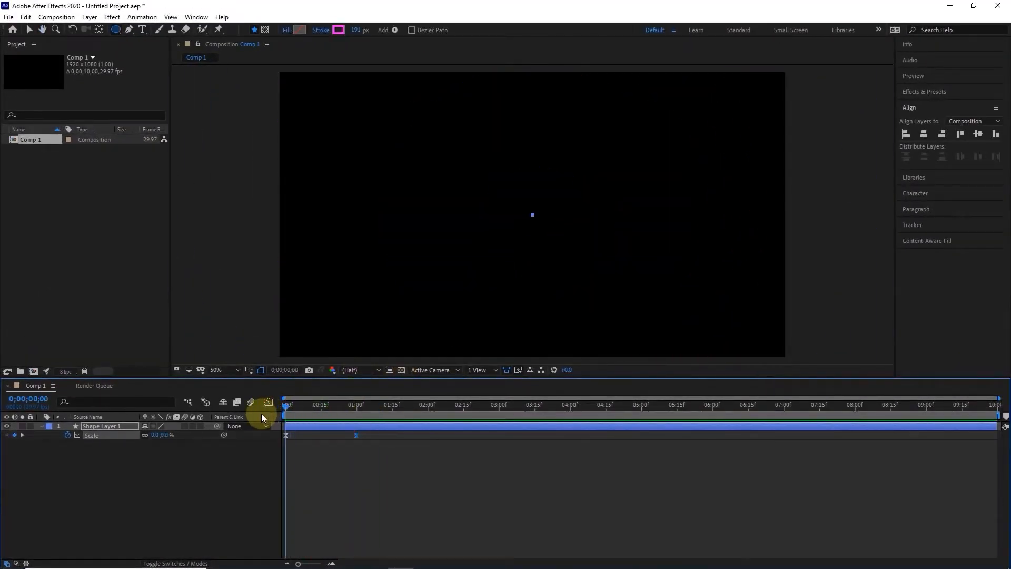
Duplicate Shape Layer 1 twice
key(ctrl+z)
click(105, 426)
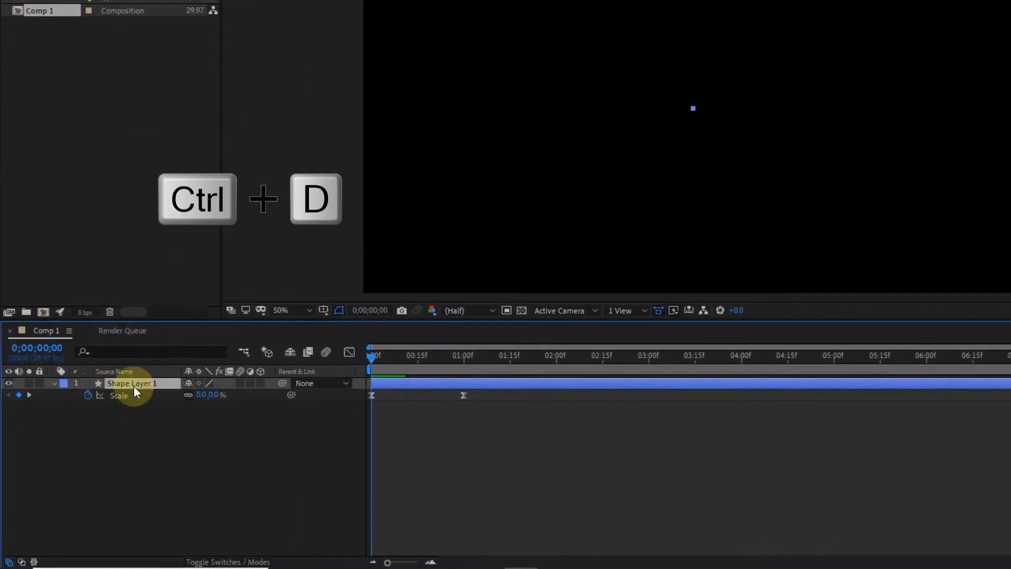
key(ctrl+d)
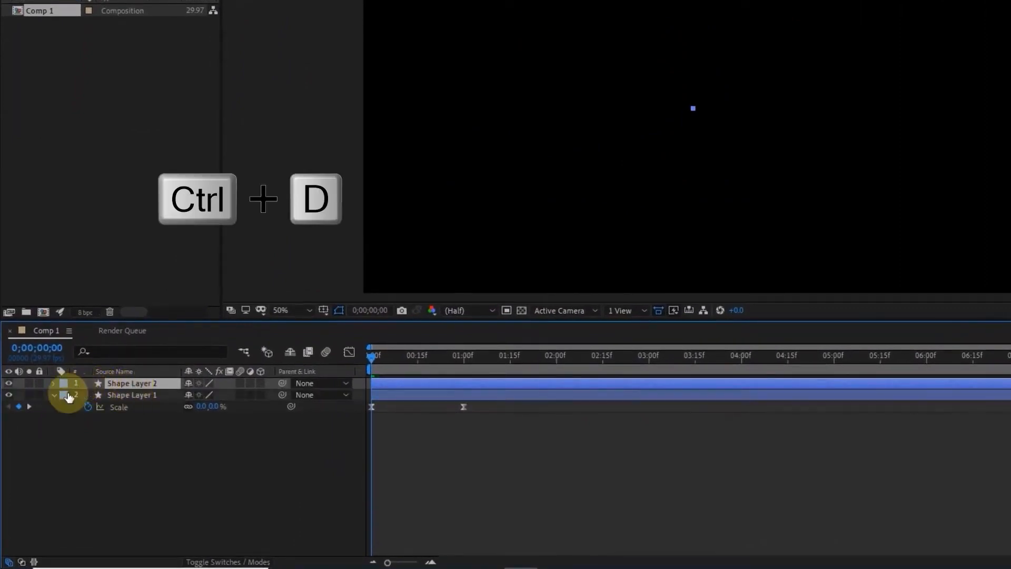
key(ctrl+d)
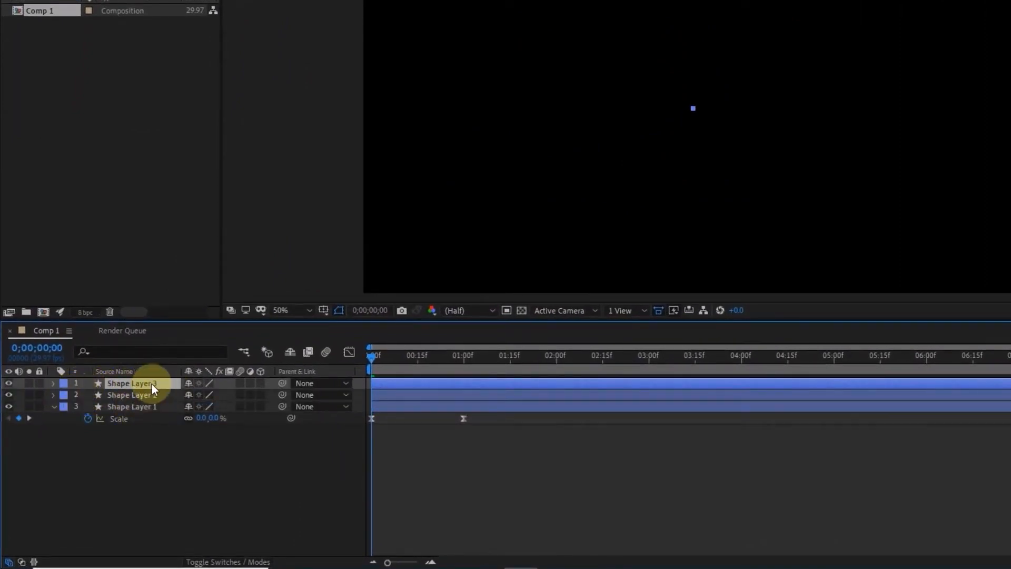
Duplicate the top shape layer once more and, at frame 6, hide Shape Layers 4, 3 and 2
key(ctrl+d)
click(53, 419)
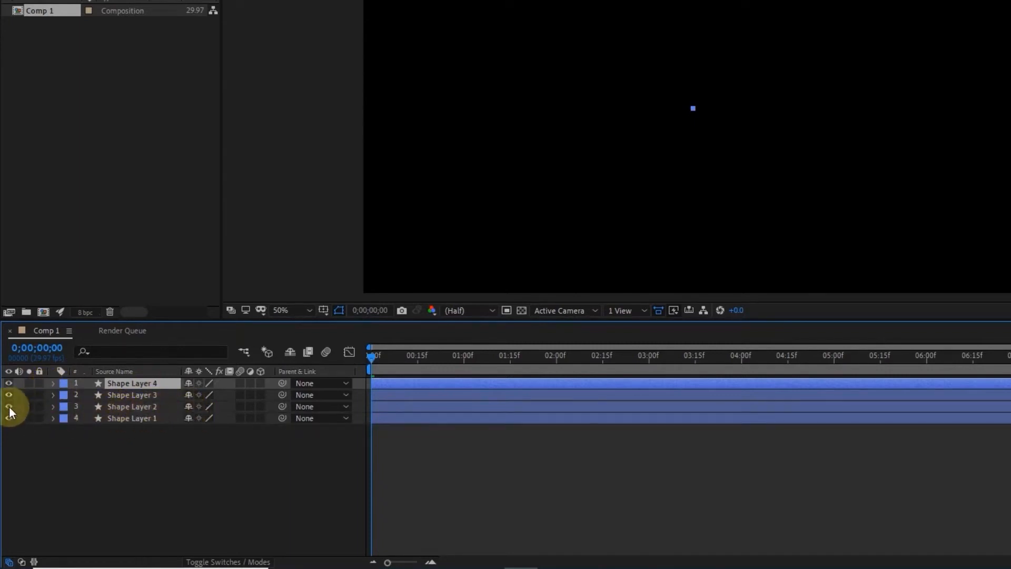
drag(370, 361, 390, 358)
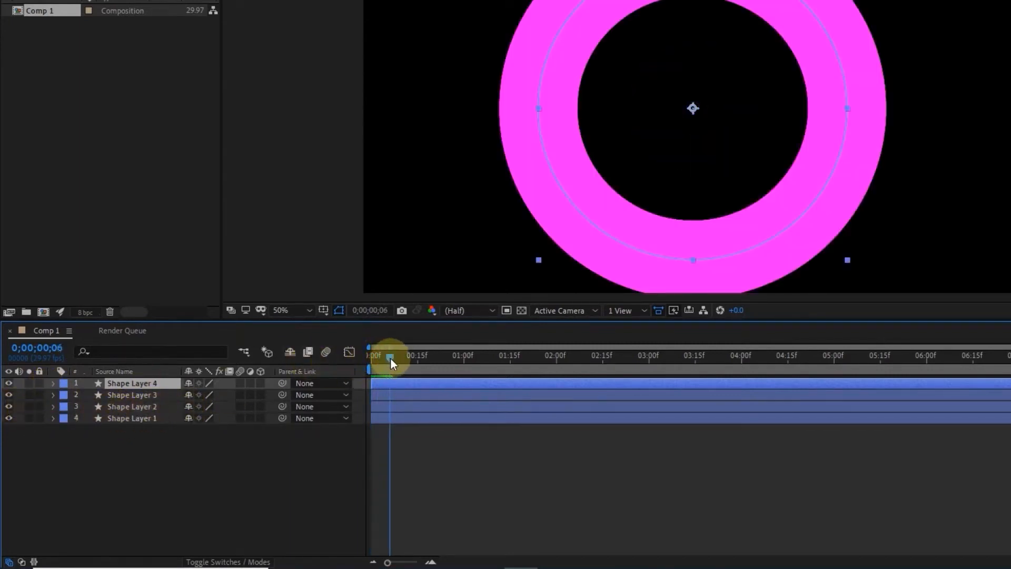
click(8, 383)
click(8, 395)
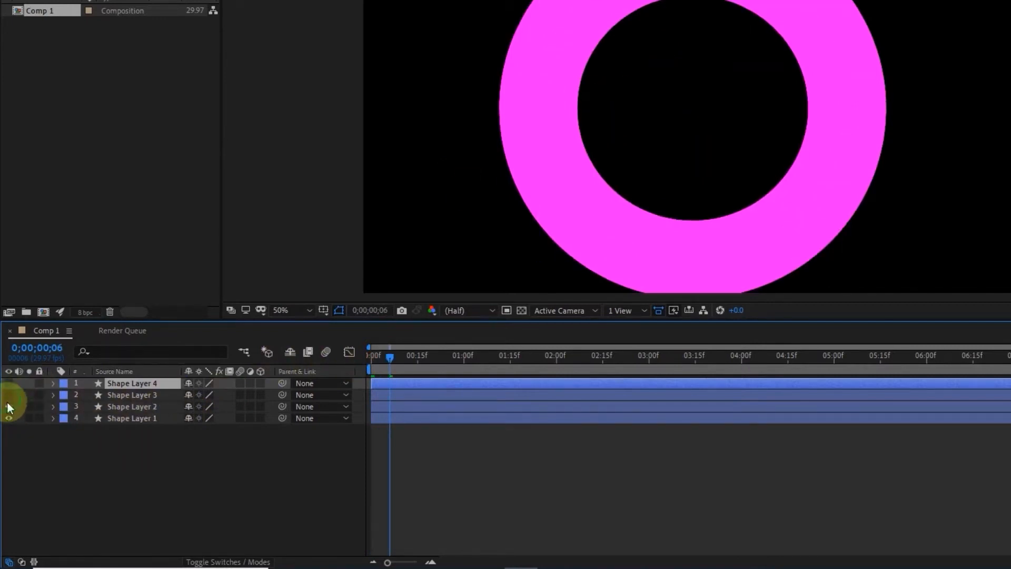
click(9, 406)
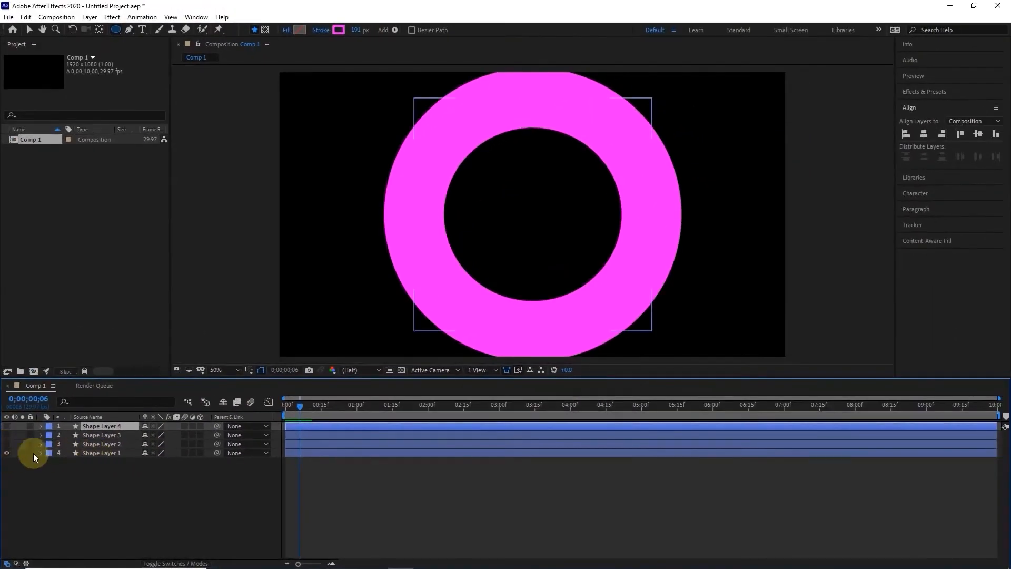
Show Shape Layer 2 and set its stroke color to yellow, then turn on the visibility of Shape Layer 3
click(7, 444)
click(91, 444)
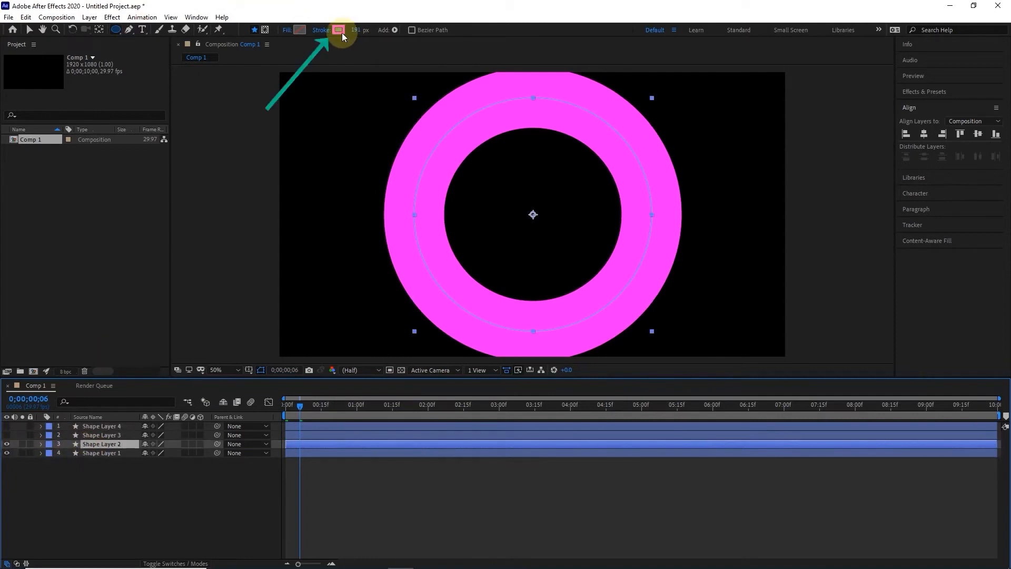
click(341, 32)
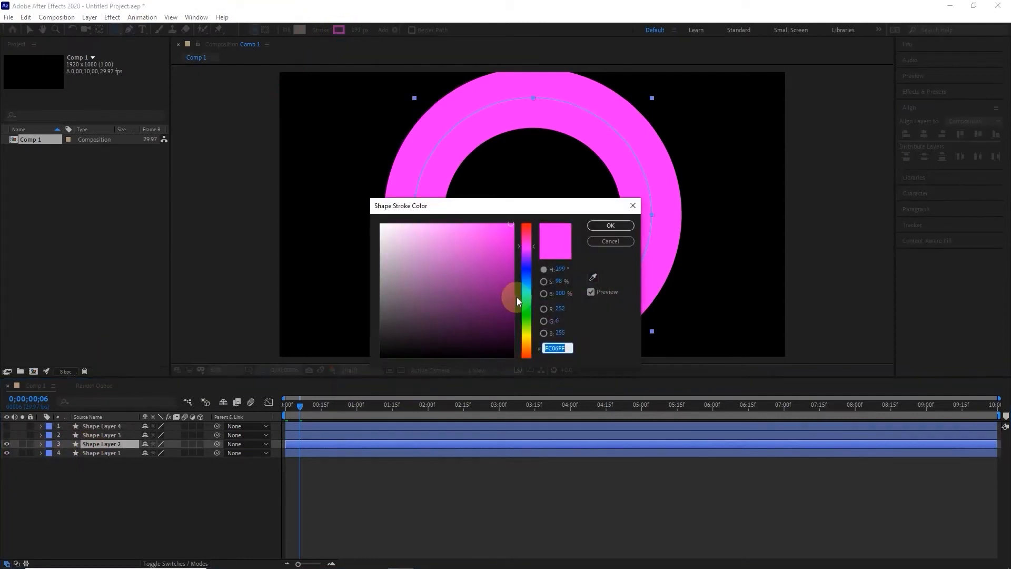
drag(526, 301, 527, 333)
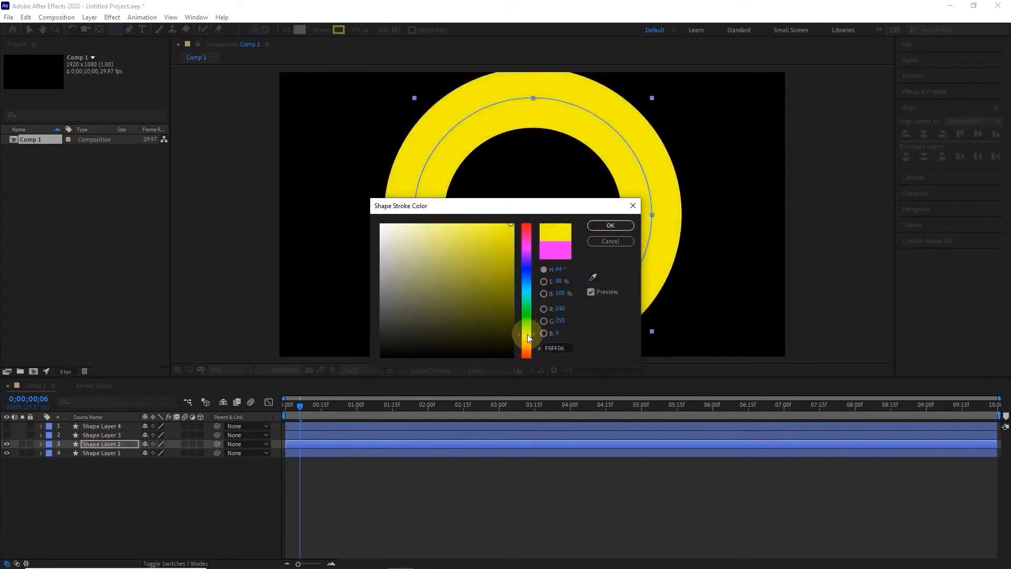
click(609, 225)
click(6, 435)
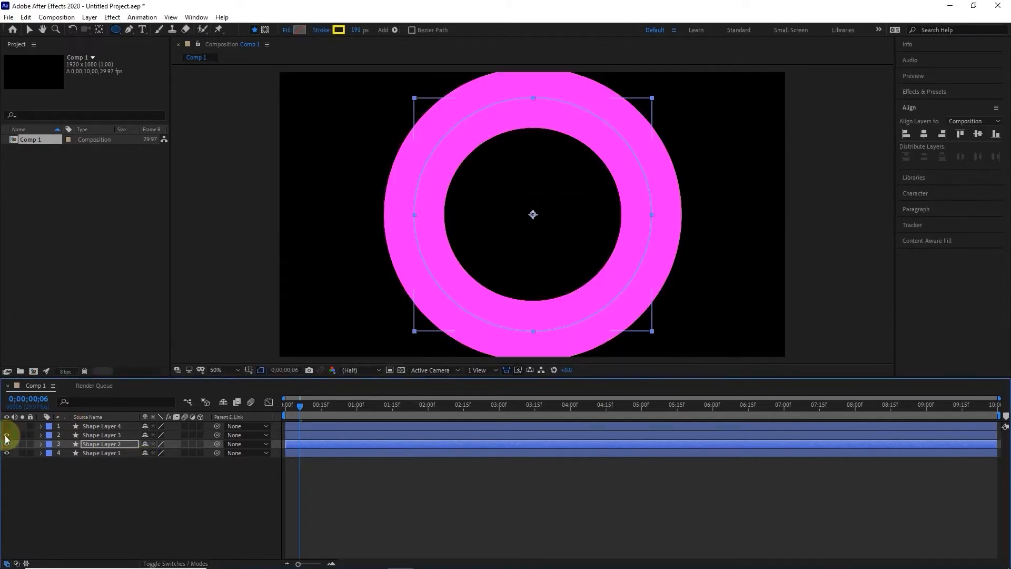
click(338, 30)
drag(529, 306, 526, 349)
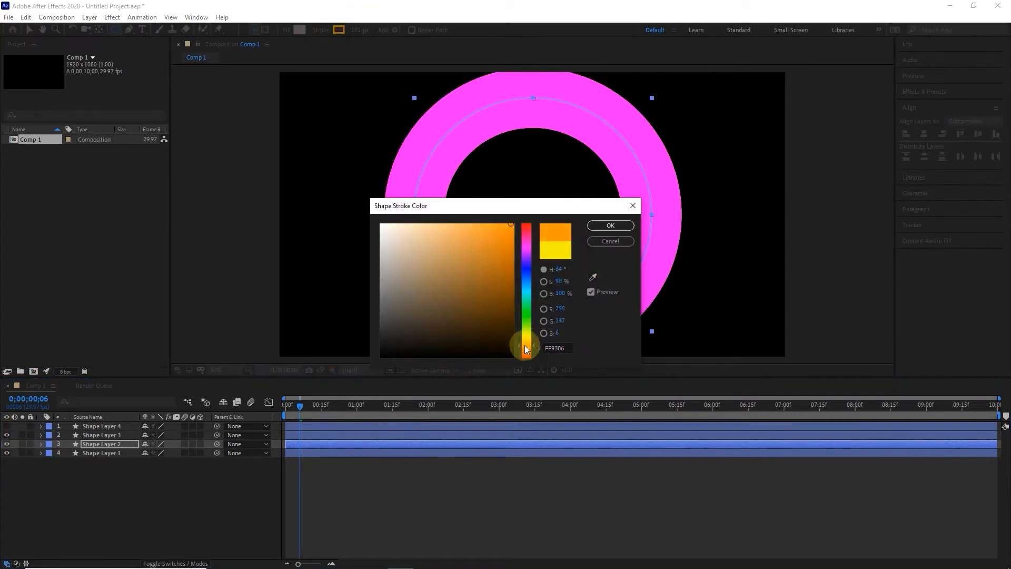
click(617, 225)
Set the stroke color of Shape Layer 3 to orange (FF6406)
click(100, 435)
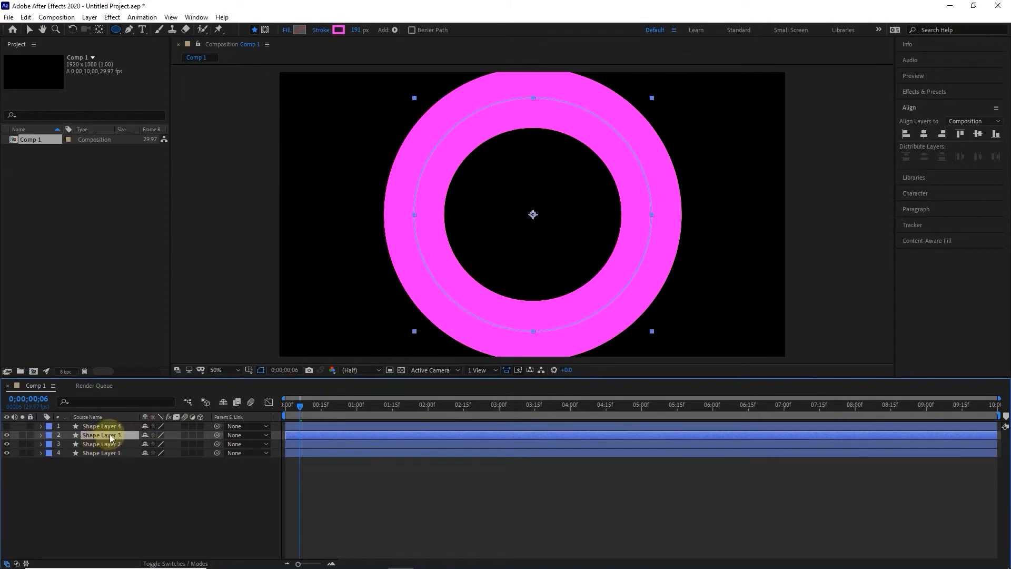
click(339, 30)
drag(526, 340, 527, 349)
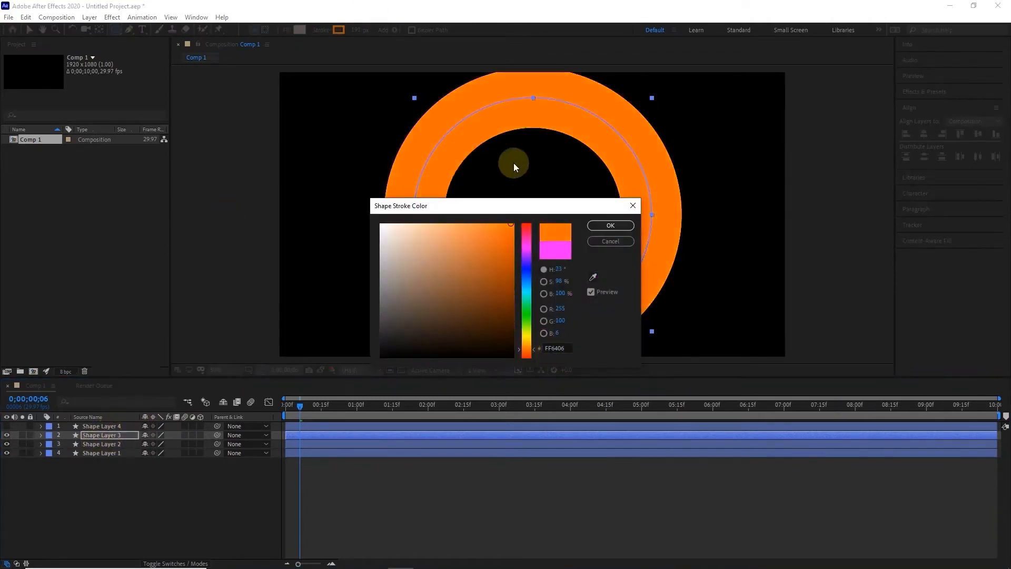
click(608, 225)
Show Shape Layer 4 and set its stroke color to fully saturated light blue
click(7, 427)
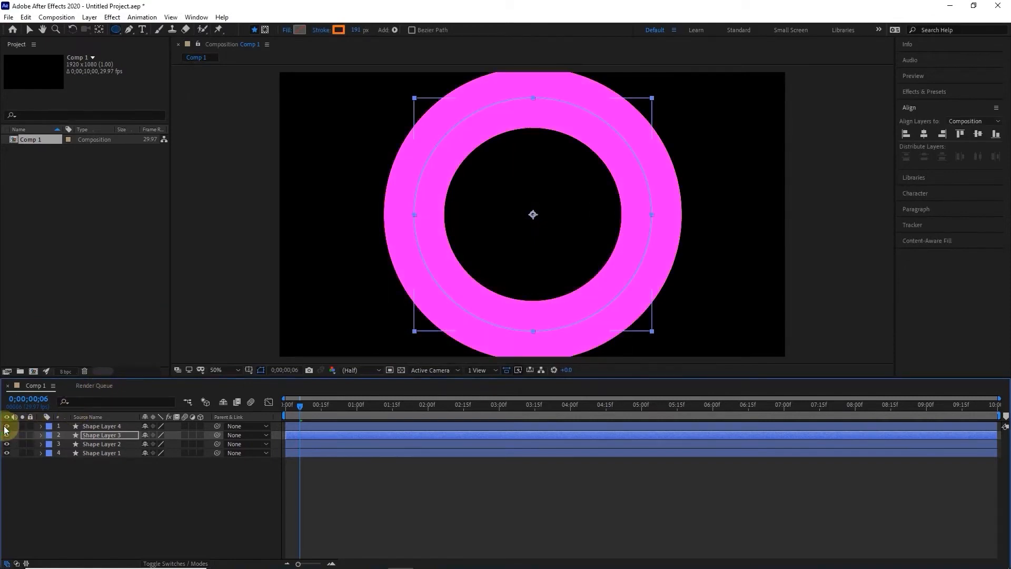
click(97, 427)
click(338, 30)
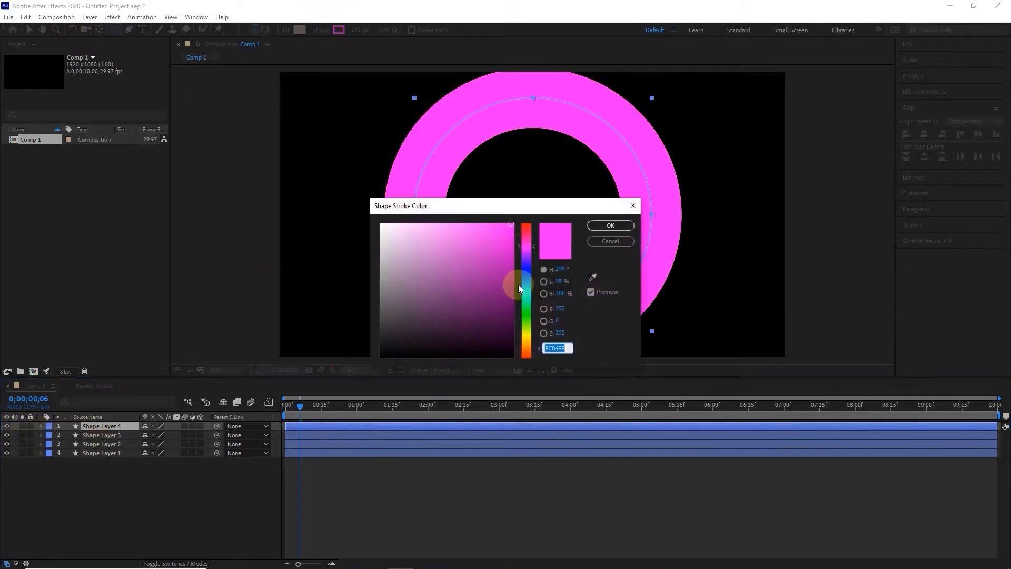
drag(525, 295, 520, 285)
drag(506, 231, 514, 208)
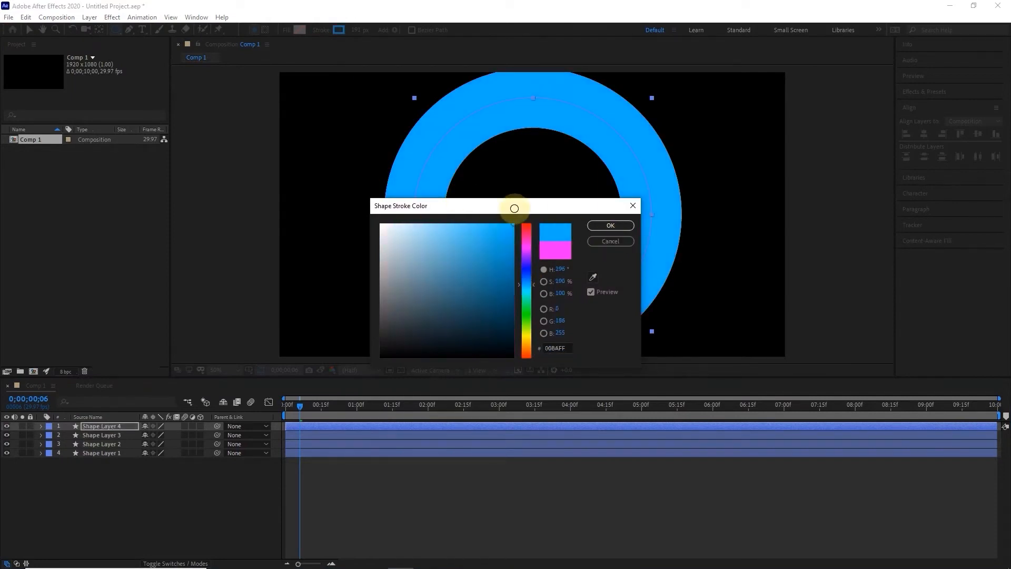
click(601, 226)
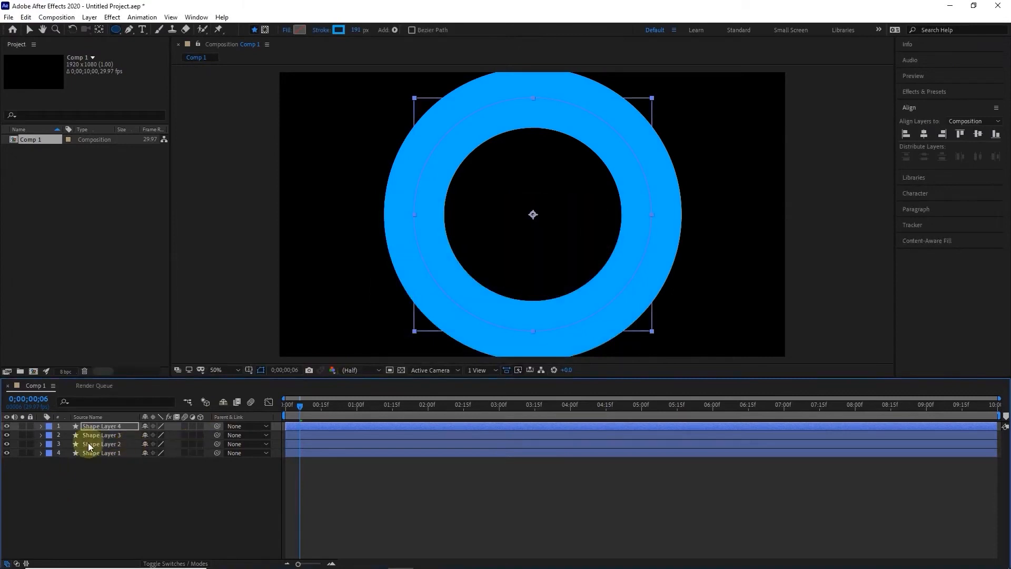
Shift Shape Layers 4 and 3 forward in time and offset Shape Layer 2 to start at frame 1
drag(300, 407, 421, 426)
drag(331, 435, 364, 435)
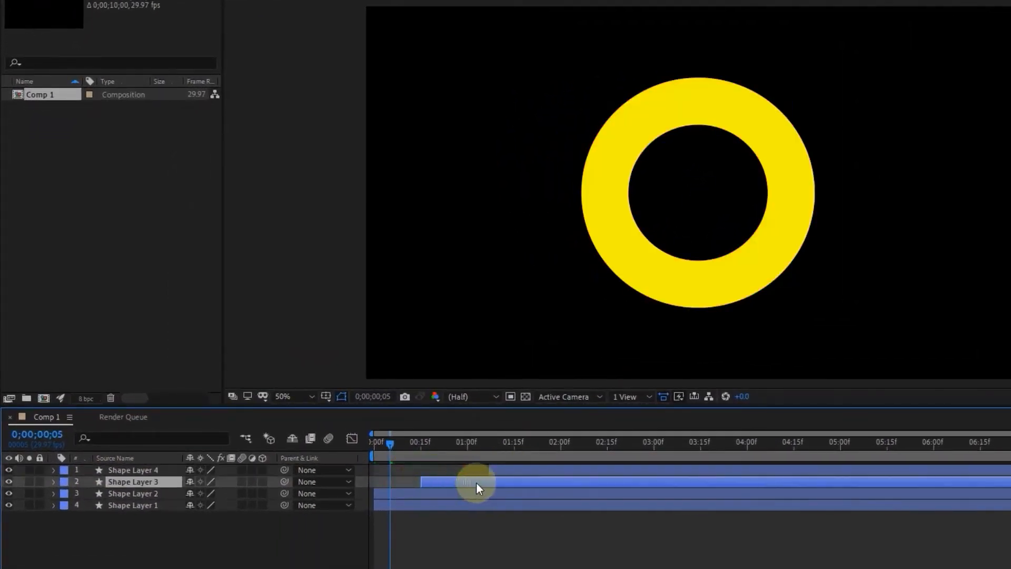
drag(476, 482, 494, 482)
drag(411, 496, 421, 491)
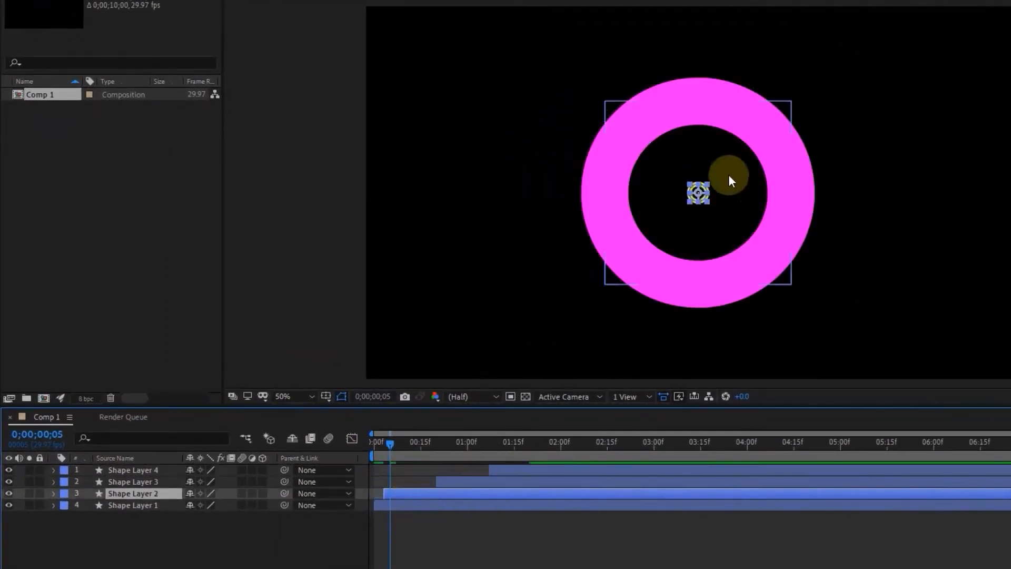
drag(412, 492, 405, 493)
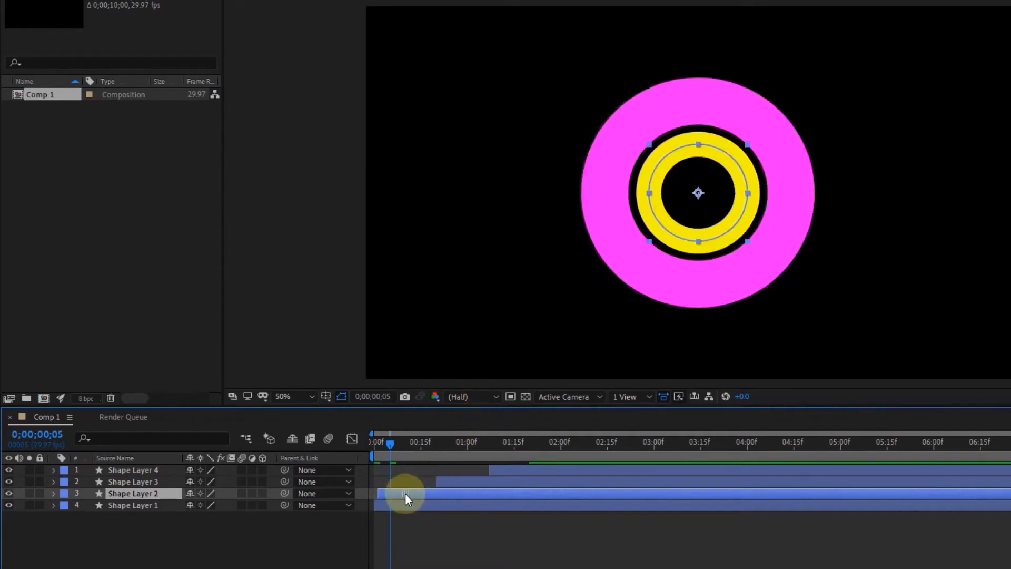
Stagger Shape Layer 3 to start at frame 2 and Shape Layer 4 at frame 3
drag(468, 479, 397, 473)
click(483, 471)
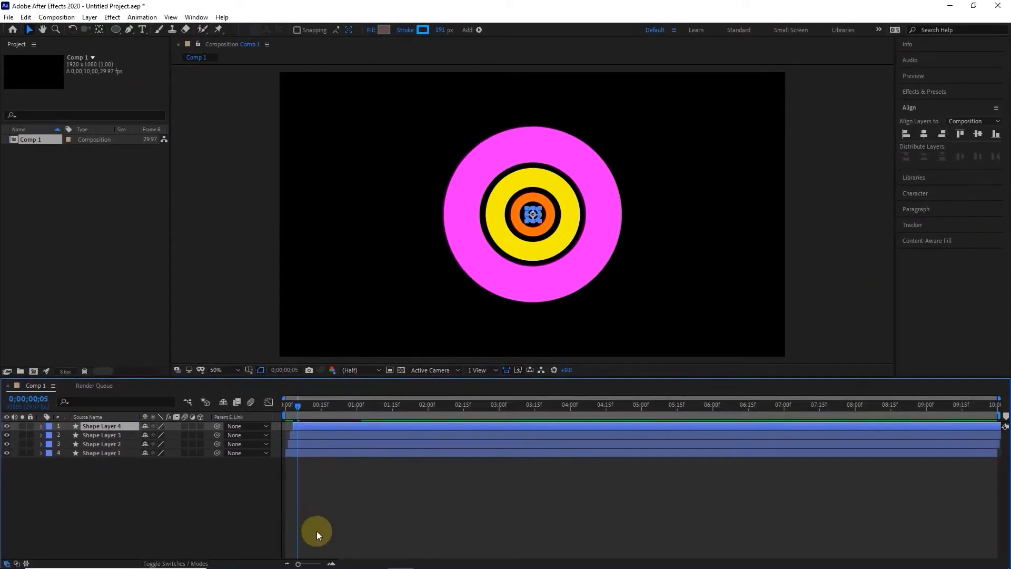
click(331, 564)
click(330, 564)
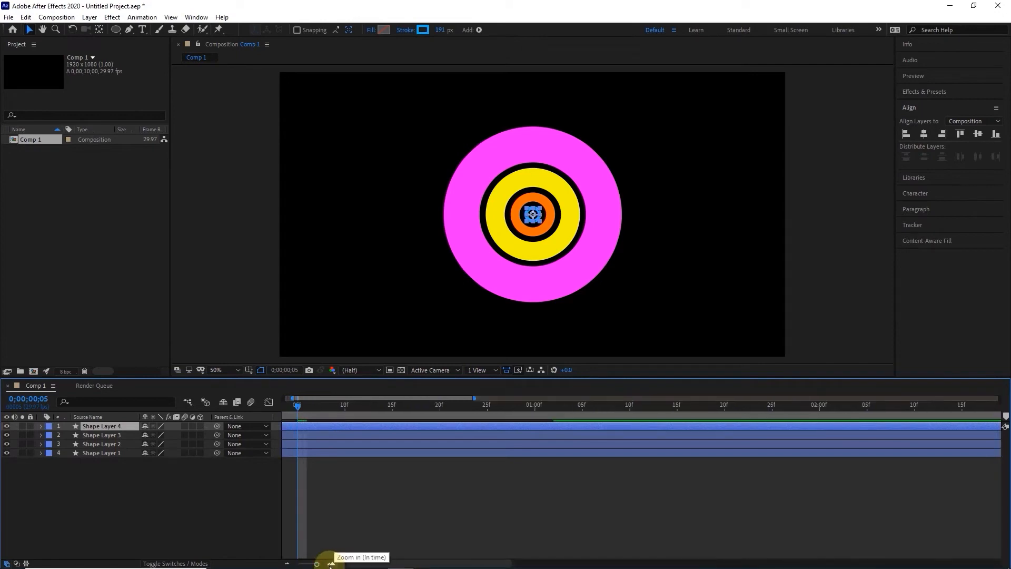
drag(318, 399, 309, 398)
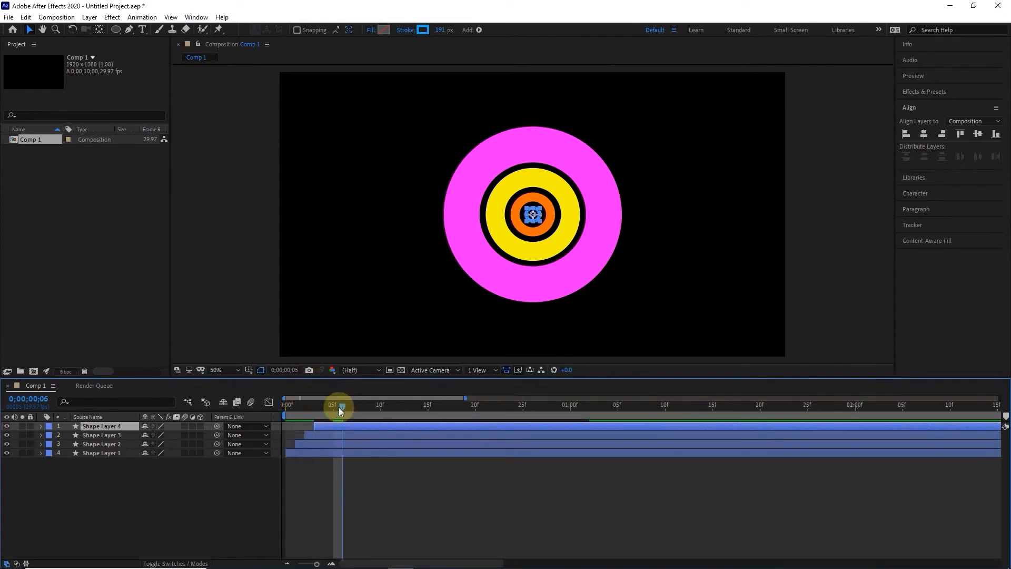
mouse_move(320, 434)
mouse_down()
mouse_move(328, 425)
mouse_move(318, 429)
mouse_up()
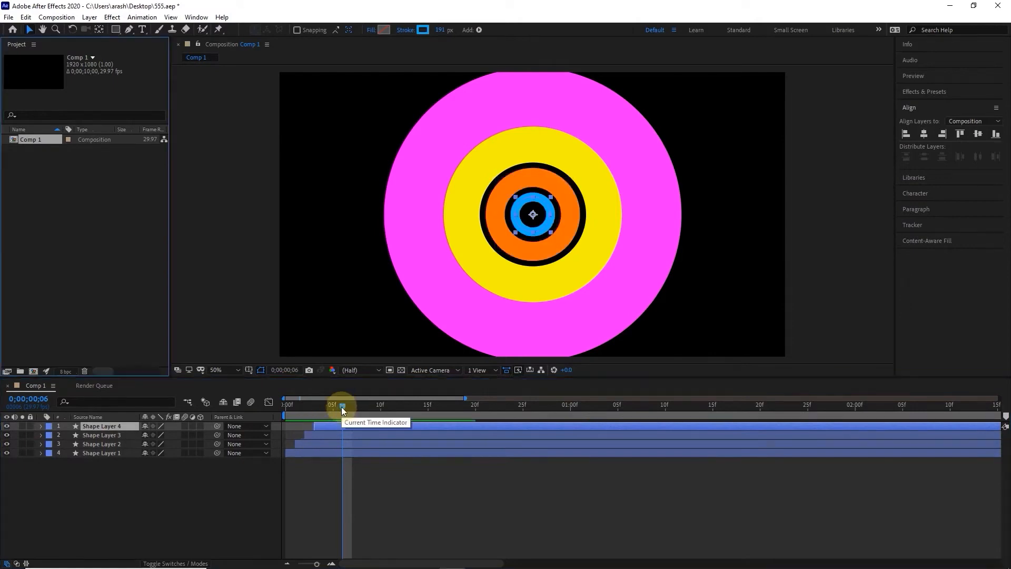
Open the Preview controls and play the staggered ring animation from the first frame
drag(342, 405, 284, 408)
click(943, 76)
click(950, 90)
click(950, 92)
click(331, 395)
key(Home)
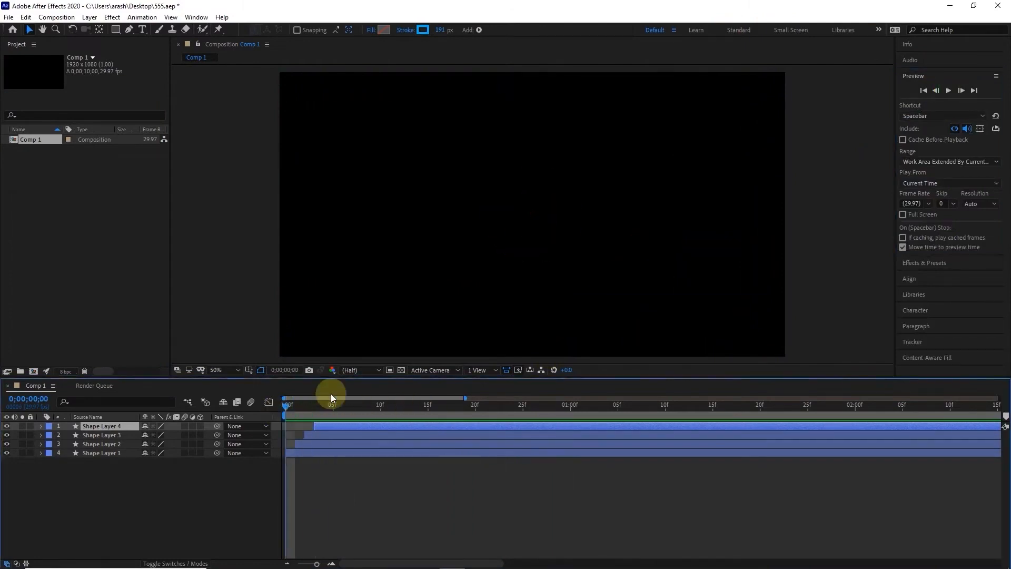
click(948, 91)
click(937, 94)
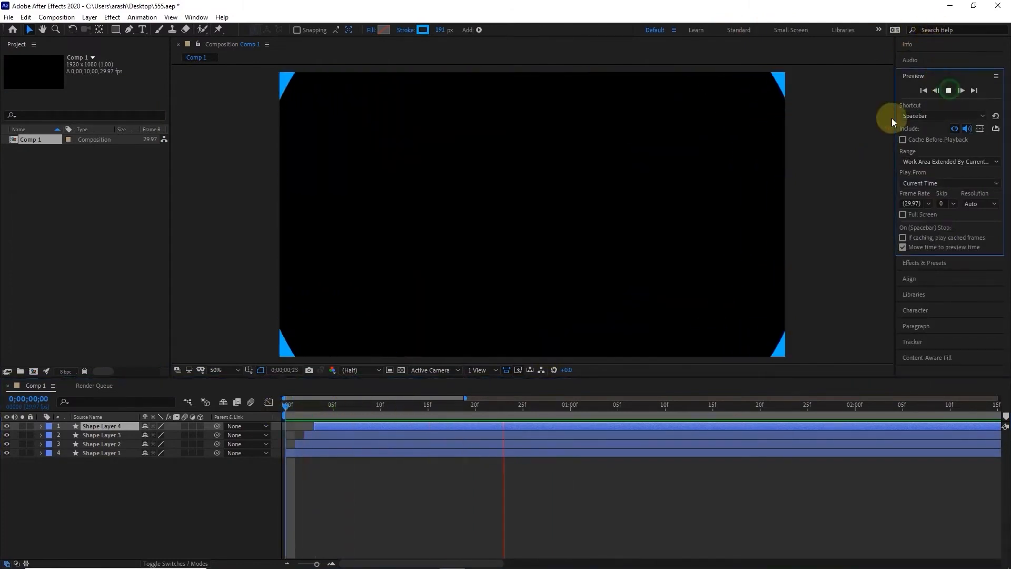
Import the sound file tra- 04.wav and add it to Comp 1 beneath the shape layers
double_click(72, 208)
click(271, 179)
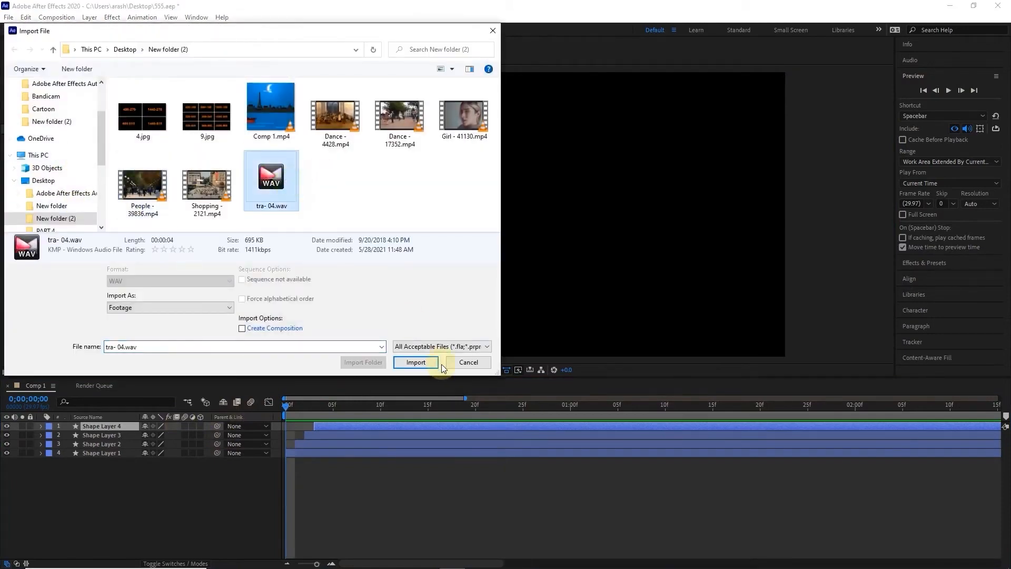
click(416, 362)
drag(30, 151, 82, 481)
Preview the ring animation with its sound twice and return to the first frame
click(948, 90)
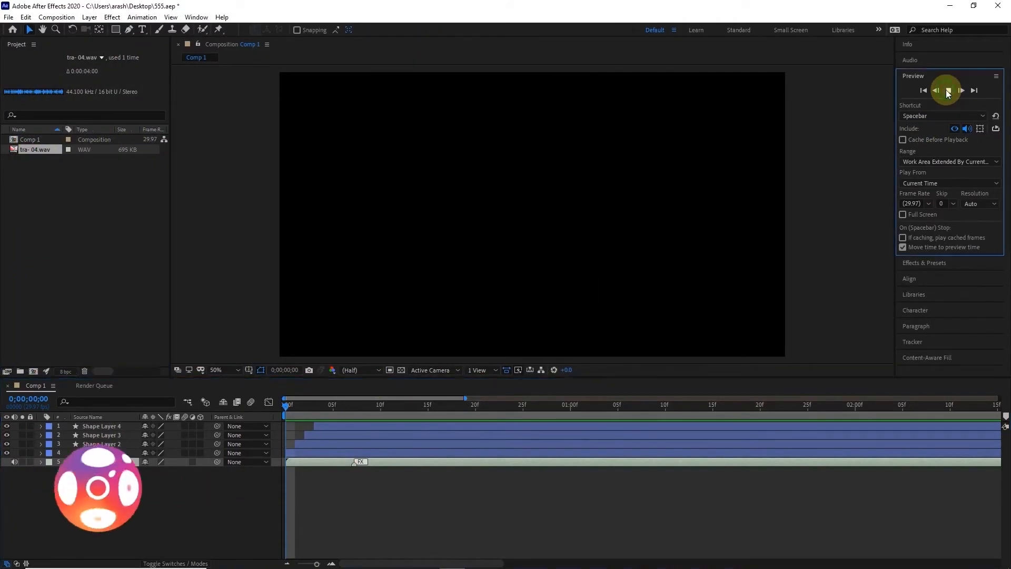
click(948, 90)
click(298, 406)
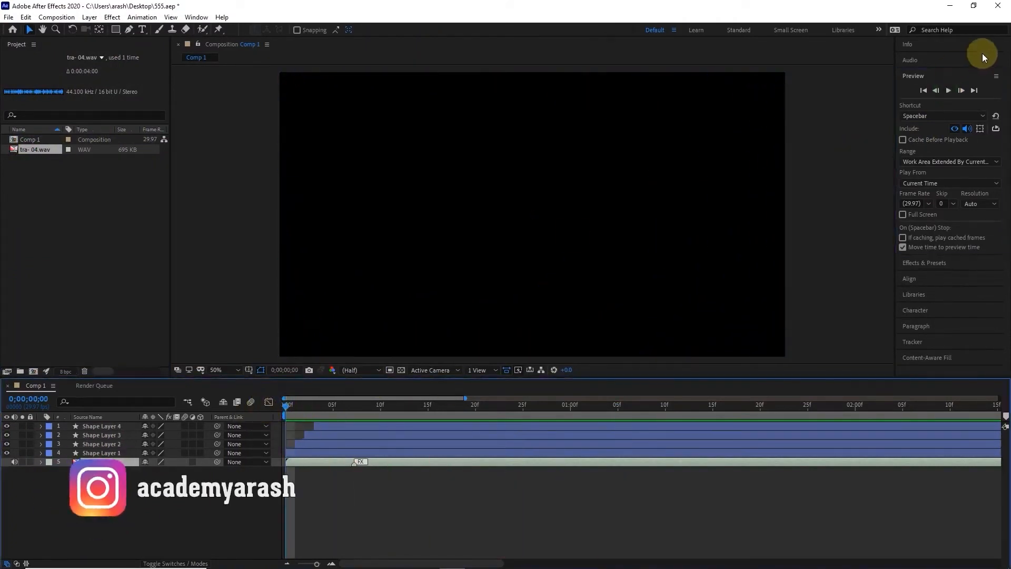
click(949, 90)
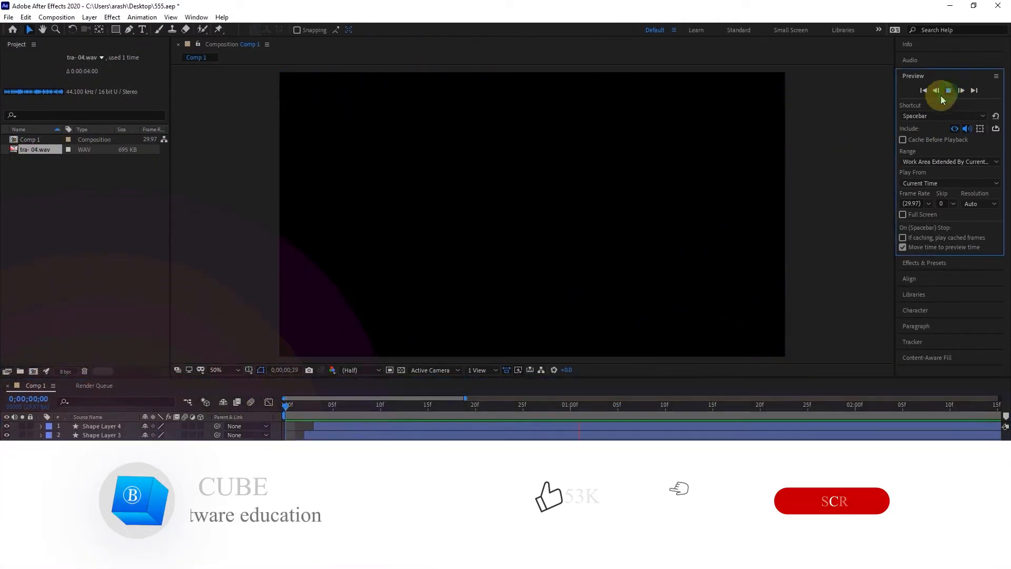
click(949, 90)
drag(327, 407, 270, 408)
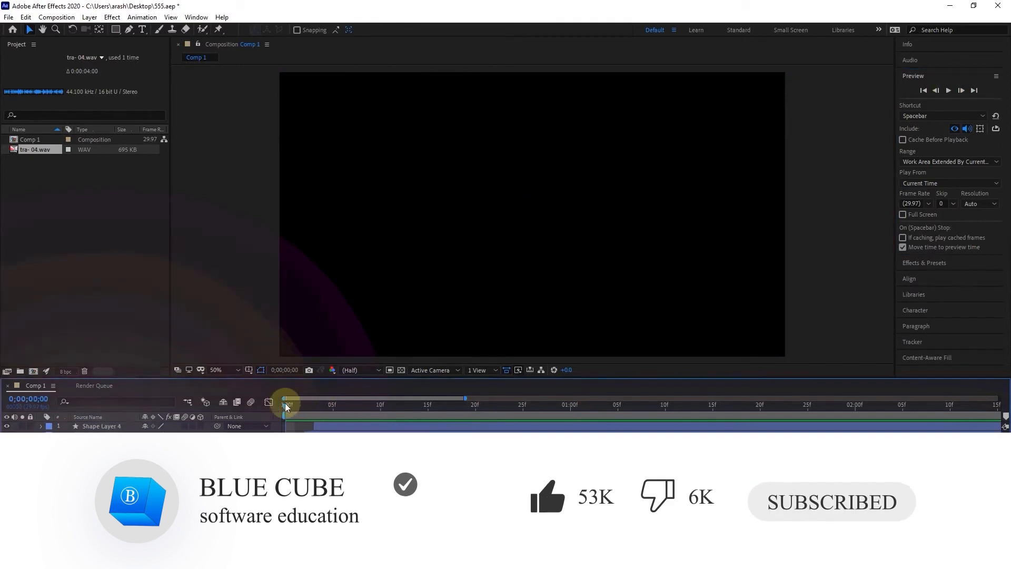
End the work area at the 1-second mark and preview the shortened range
drag(288, 403, 491, 419)
drag(605, 392, 711, 397)
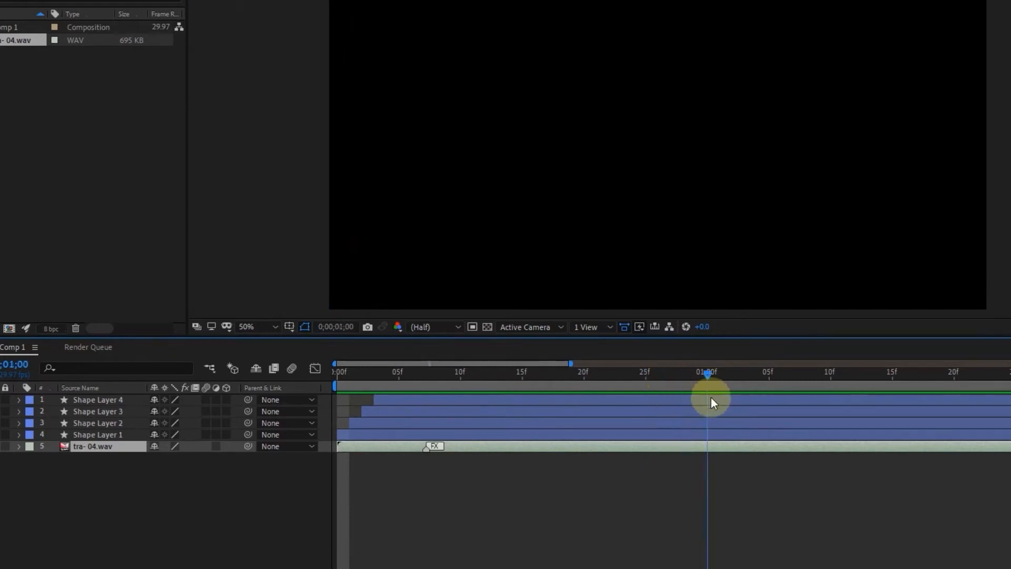
key(n)
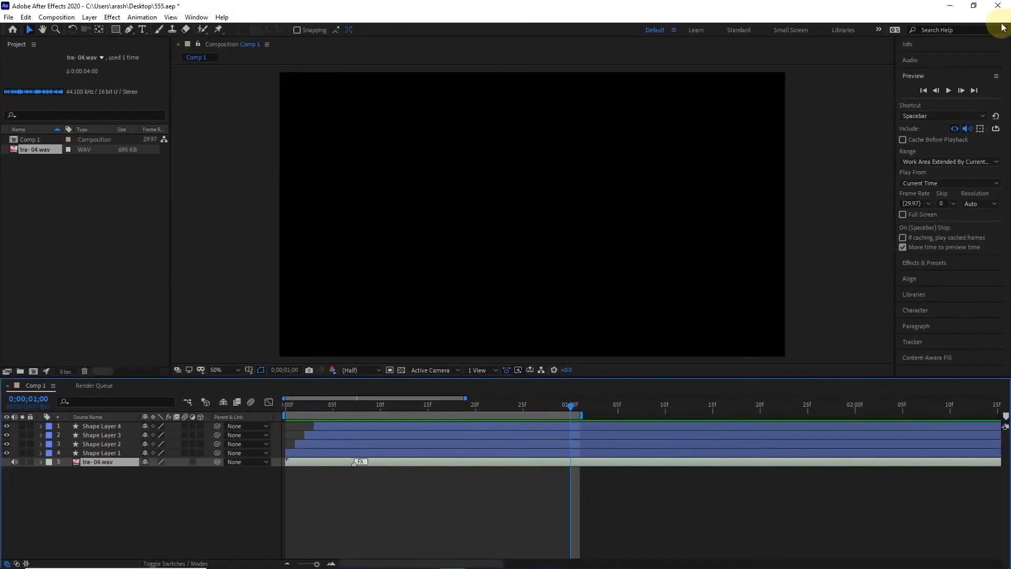
click(949, 91)
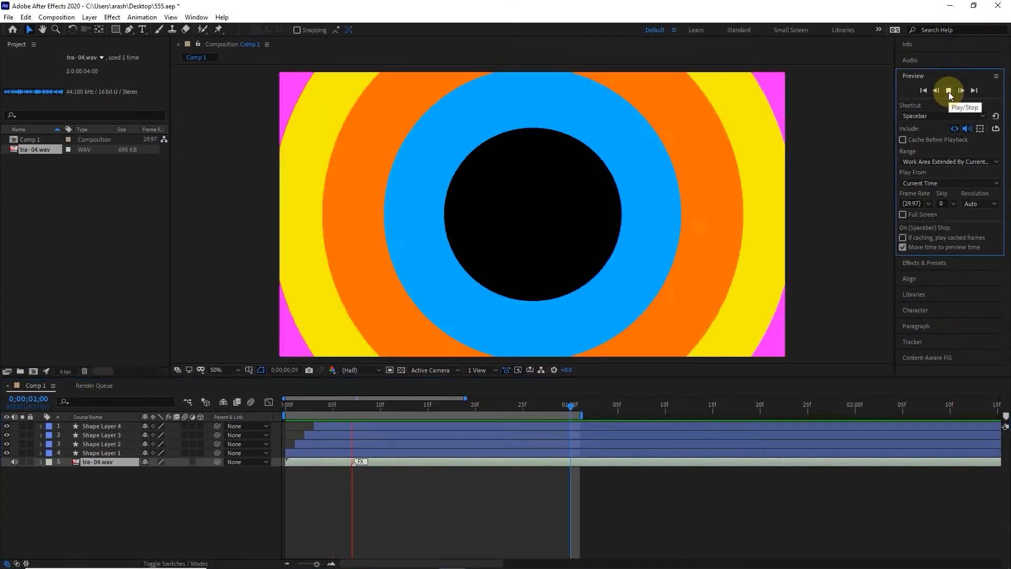
click(947, 91)
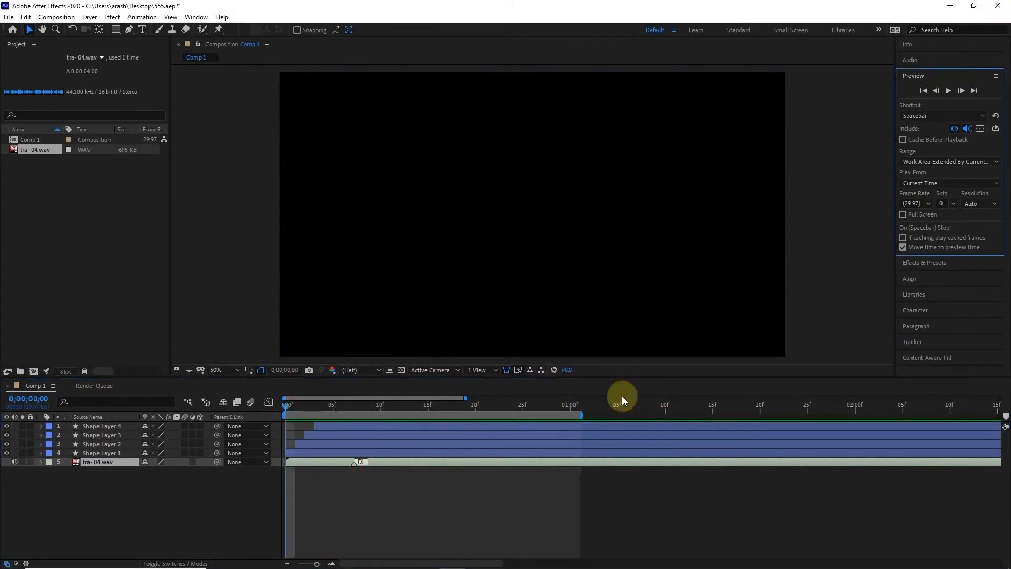
Select all five layers and trim their out points at the 1-second mark
drag(161, 507, 109, 430)
drag(551, 406, 568, 407)
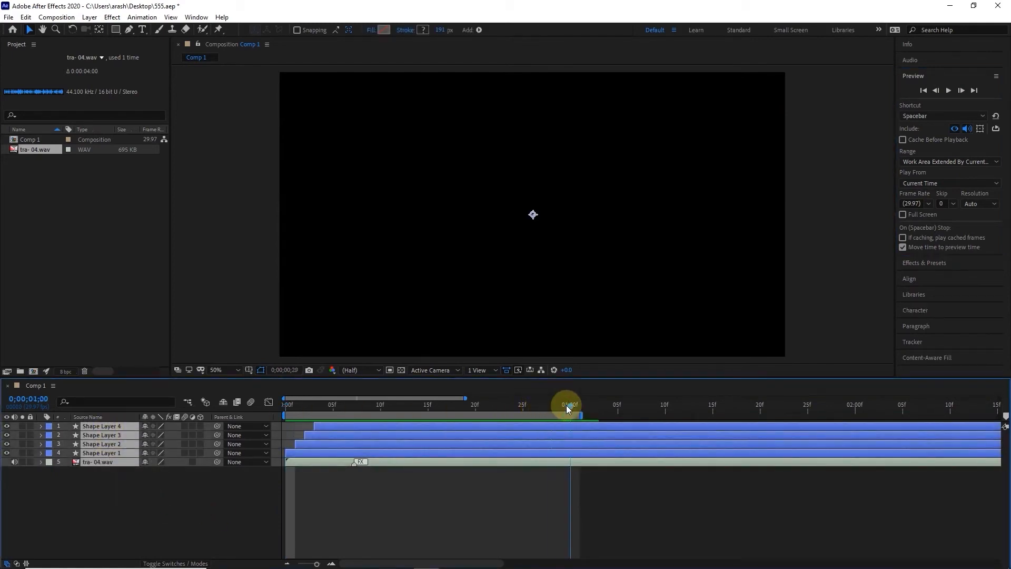
key(alt+bracketright)
click(523, 406)
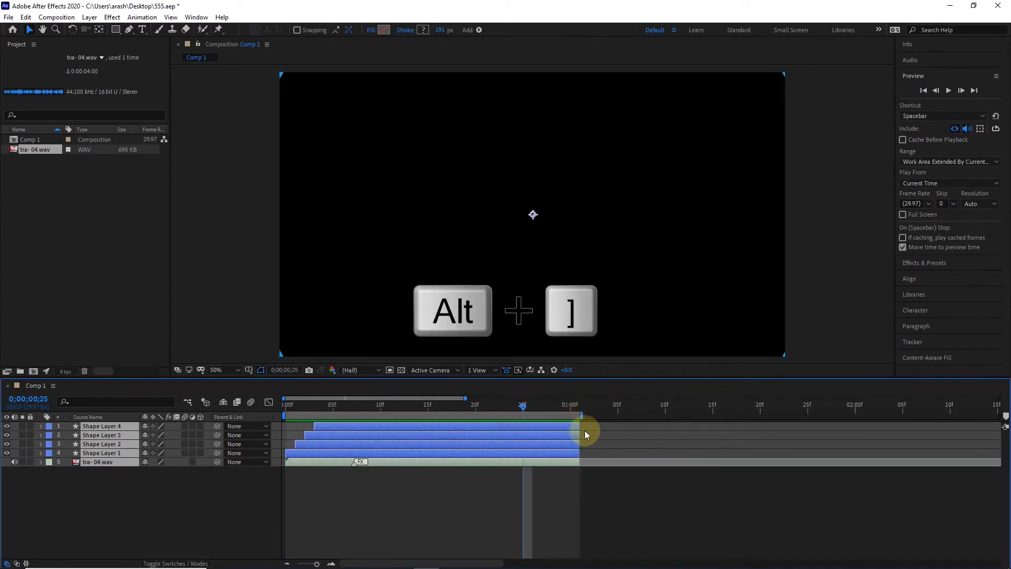
Preview the trimmed ring animation with its sound from the first frame
drag(528, 406, 199, 403)
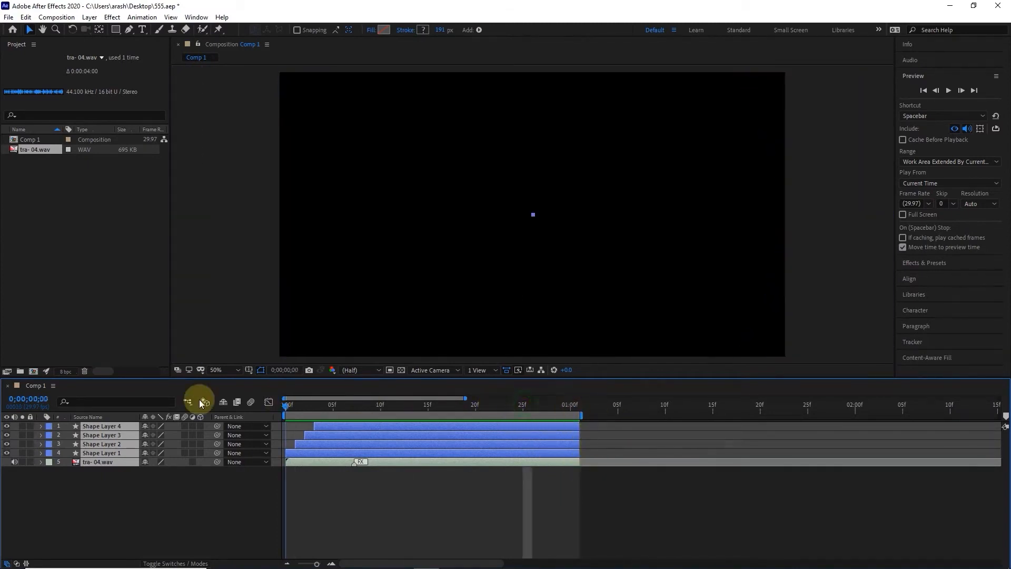
click(949, 90)
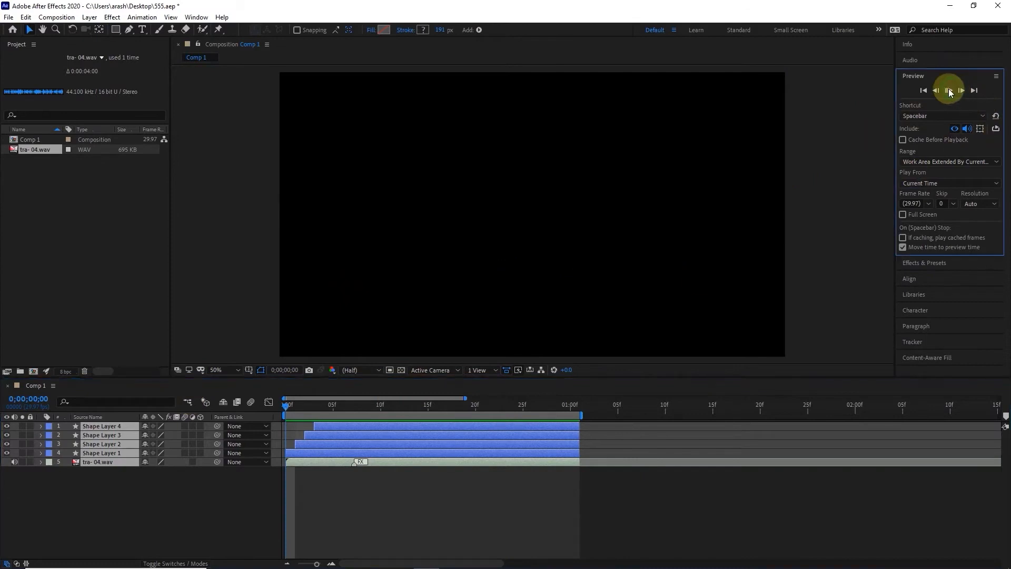
click(949, 91)
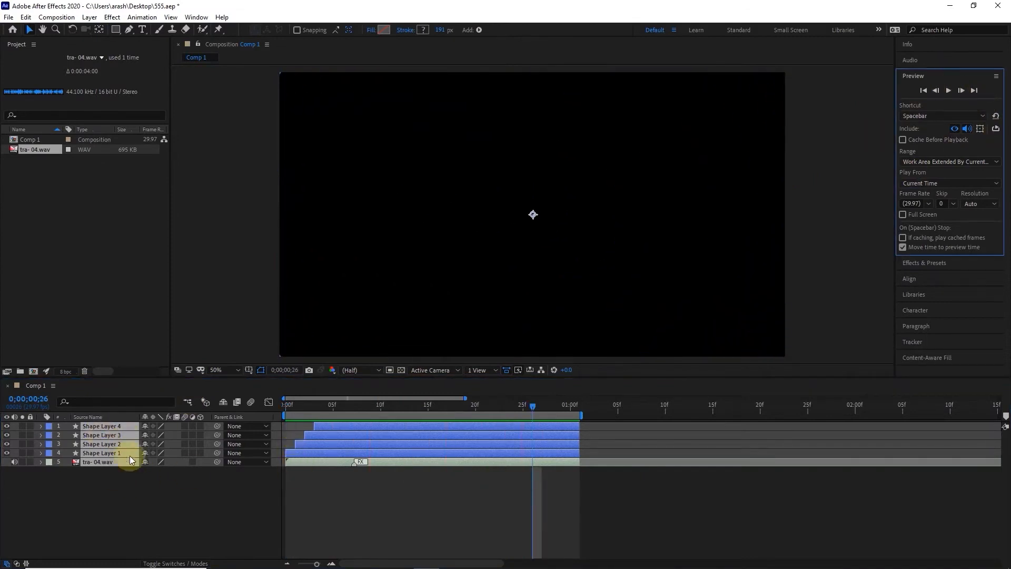
Pre-compose the four shape layers and the audio layer in Comp 1 into Pre-comp 1
right_click(97, 443)
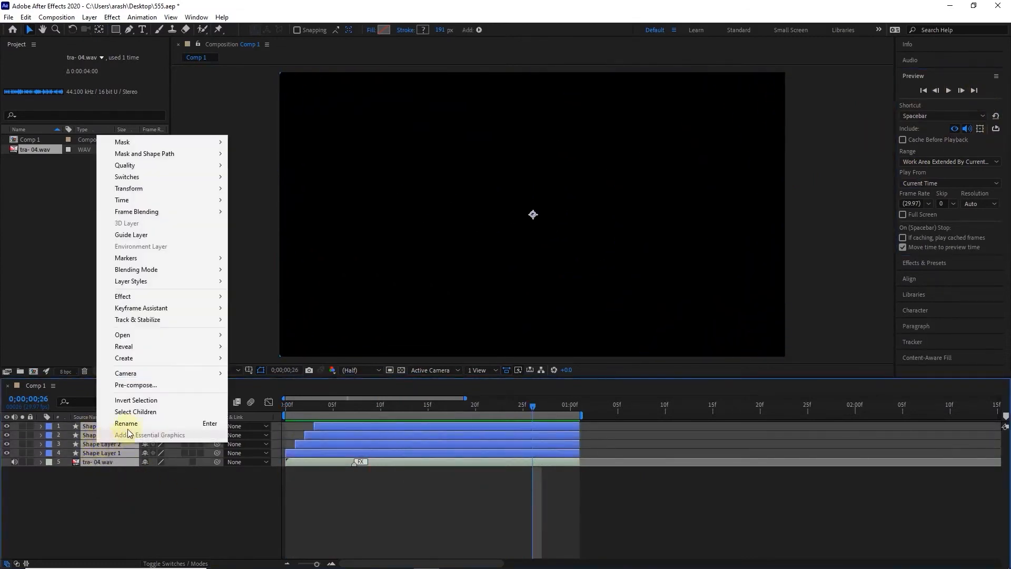
click(135, 385)
click(500, 224)
click(524, 356)
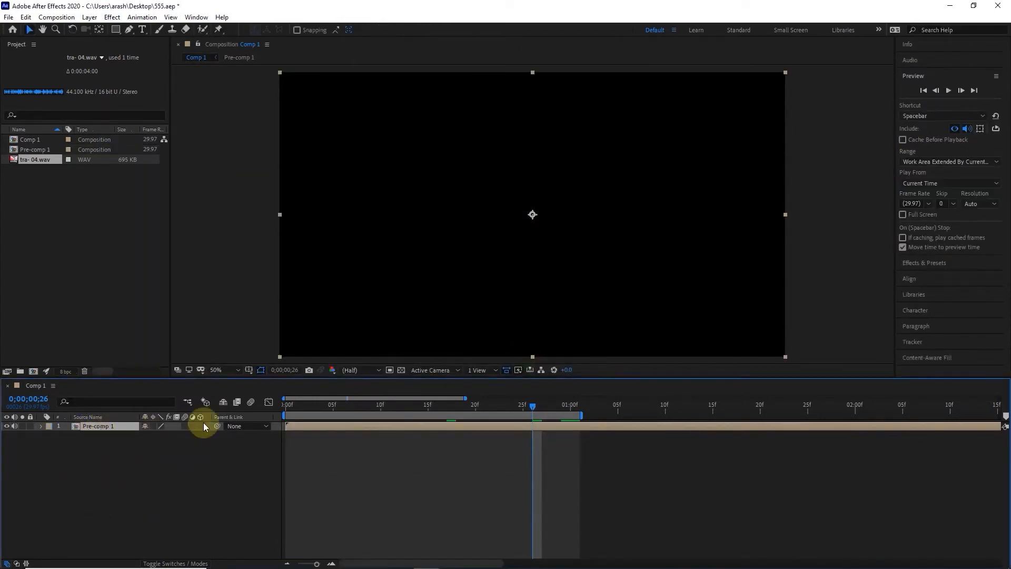
Preview the pre-composed ring animation in Comp 1 from the first frame
drag(532, 403, 287, 405)
click(949, 91)
click(948, 91)
click(296, 464)
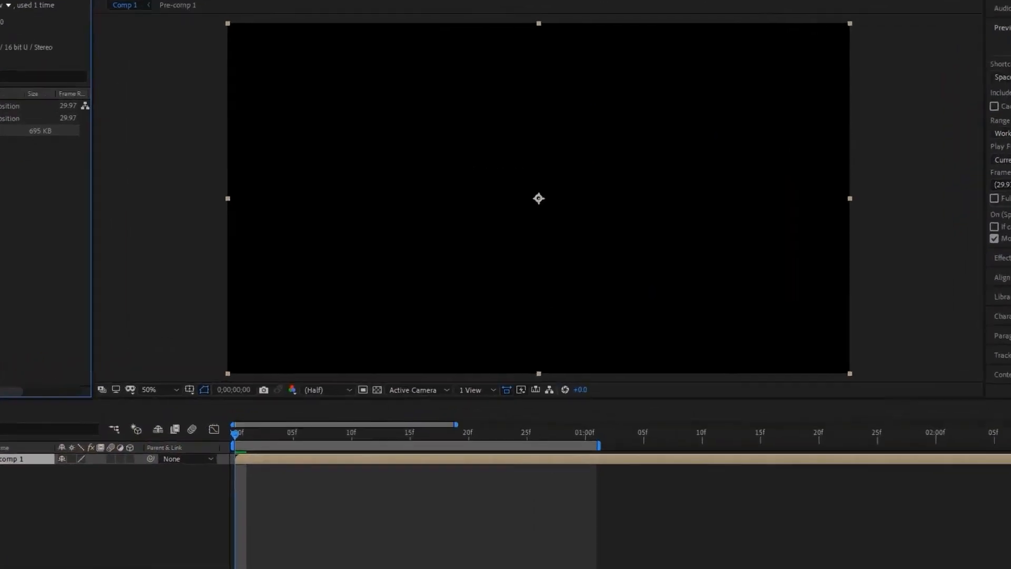
Create a new 1920 x 1080 composition, Comp 2, with a duration of 10 seconds
key(ctrl+n)
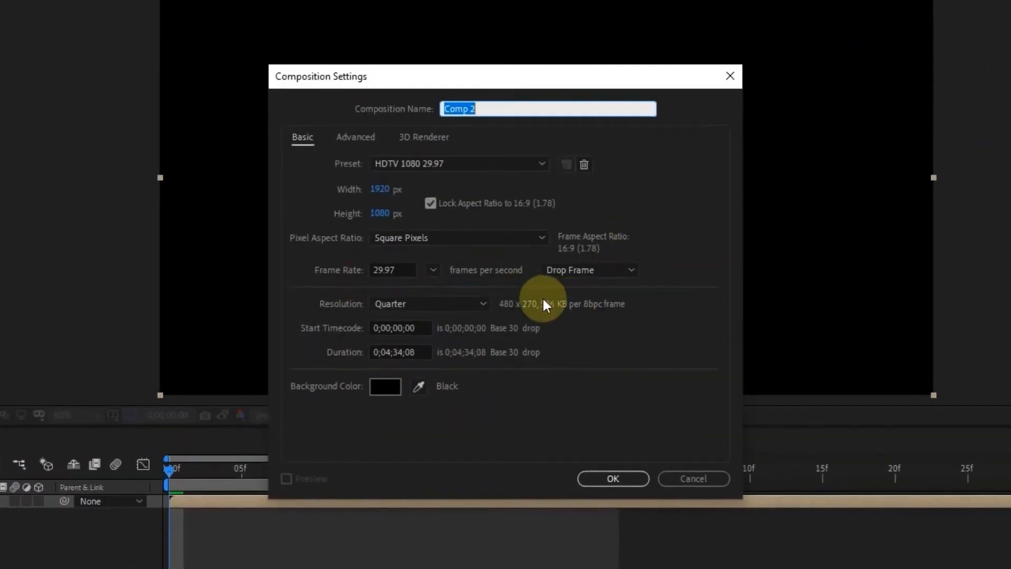
click(403, 353)
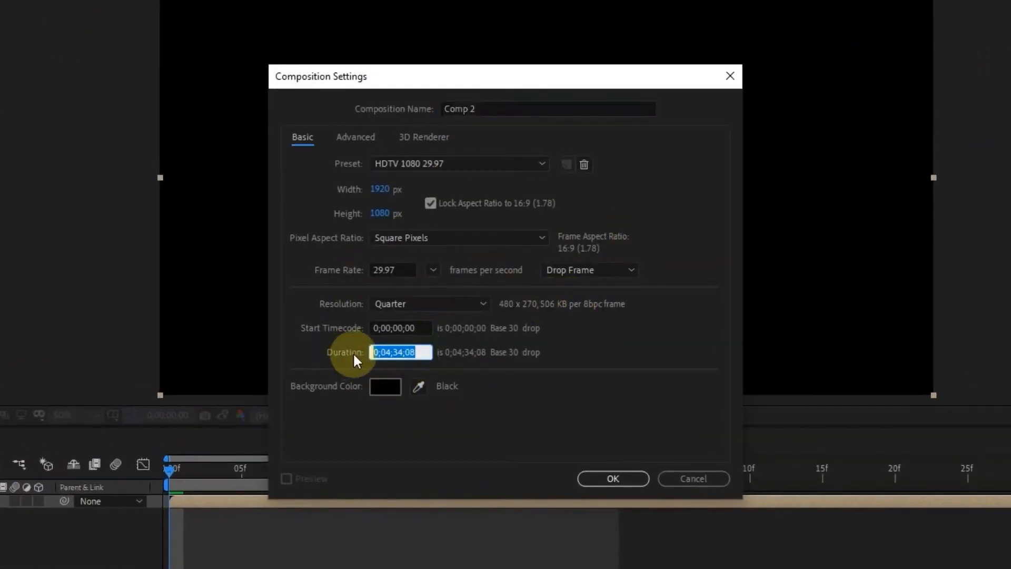
text(1000)
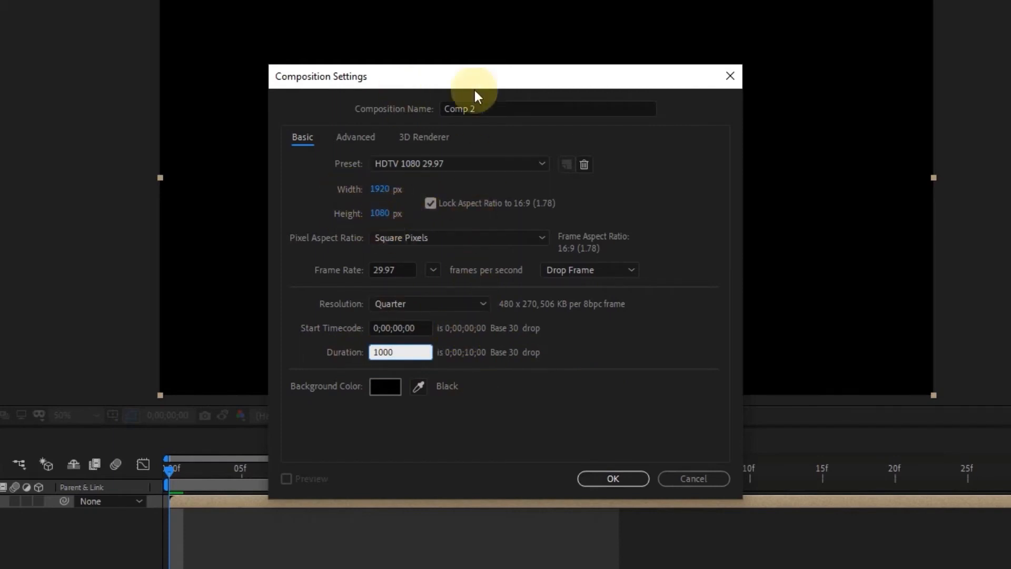
click(597, 477)
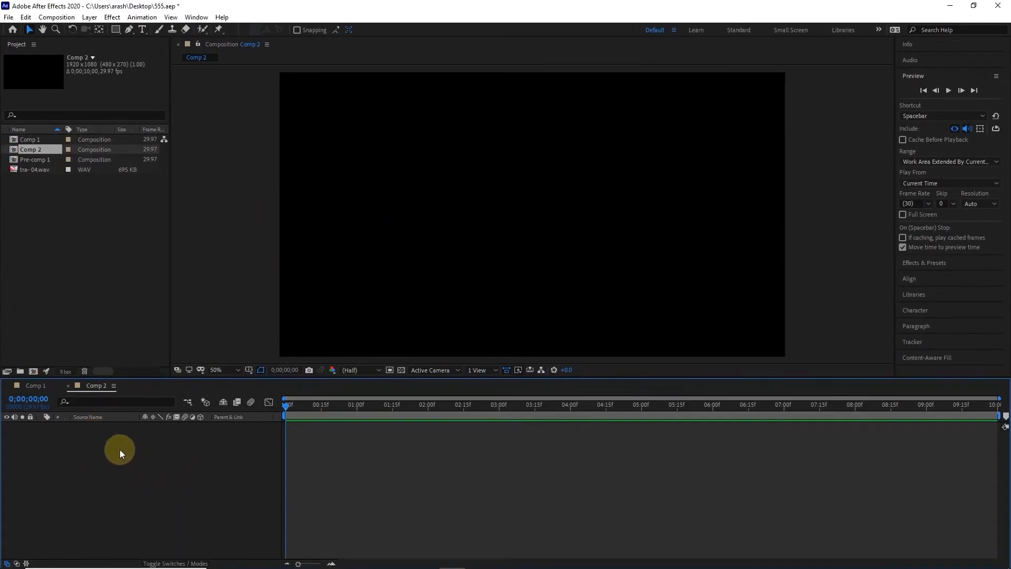
Add a composition-sized magenta solid with colour F000FF to Comp 2
right_click(96, 453)
mouse_move(146, 340)
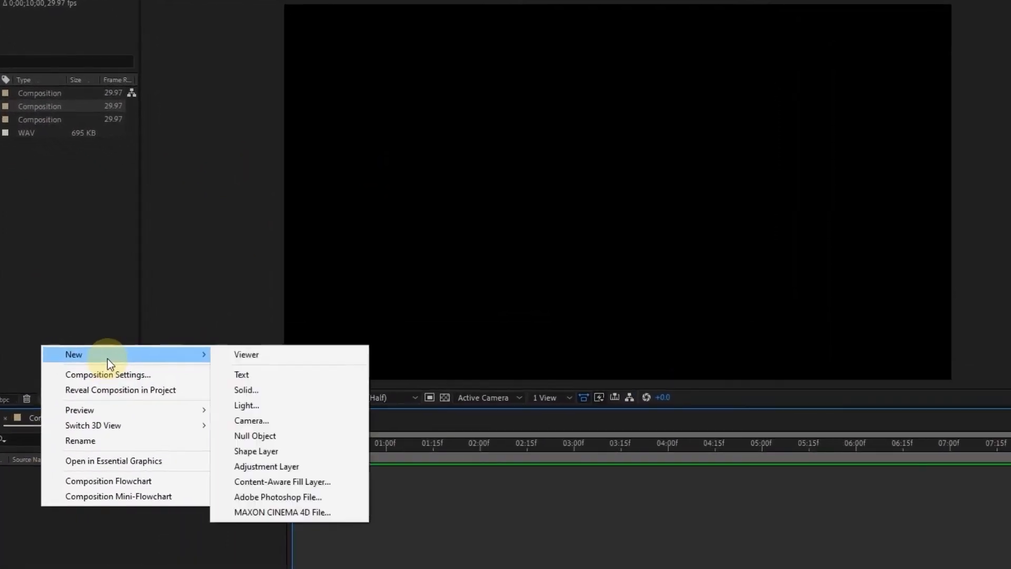
click(269, 390)
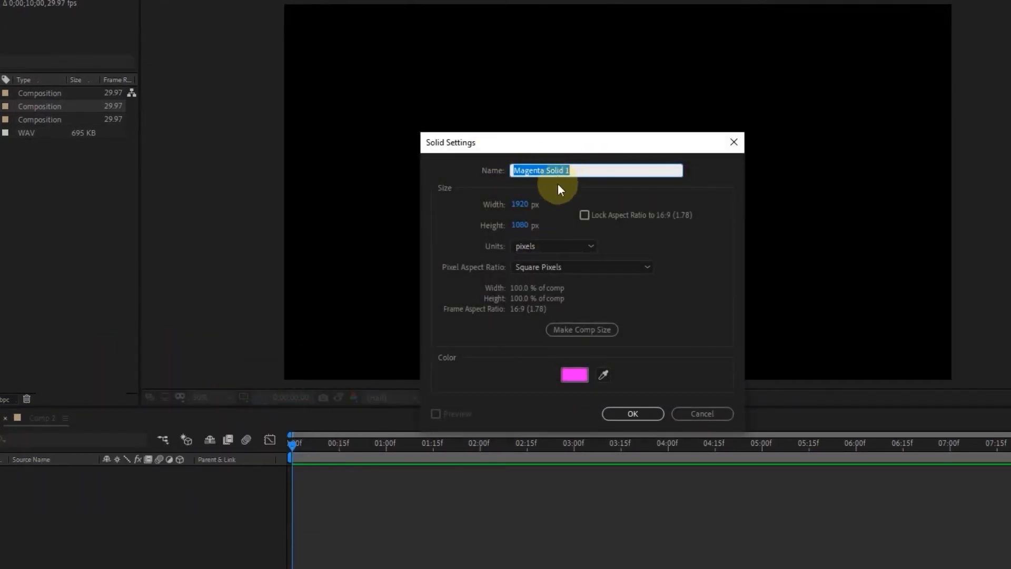
click(582, 332)
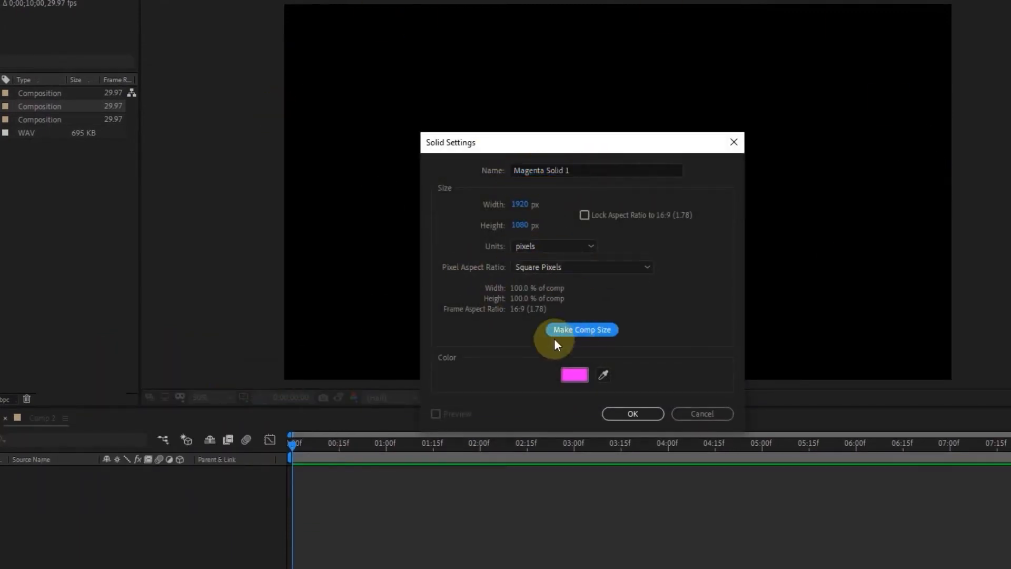
click(573, 373)
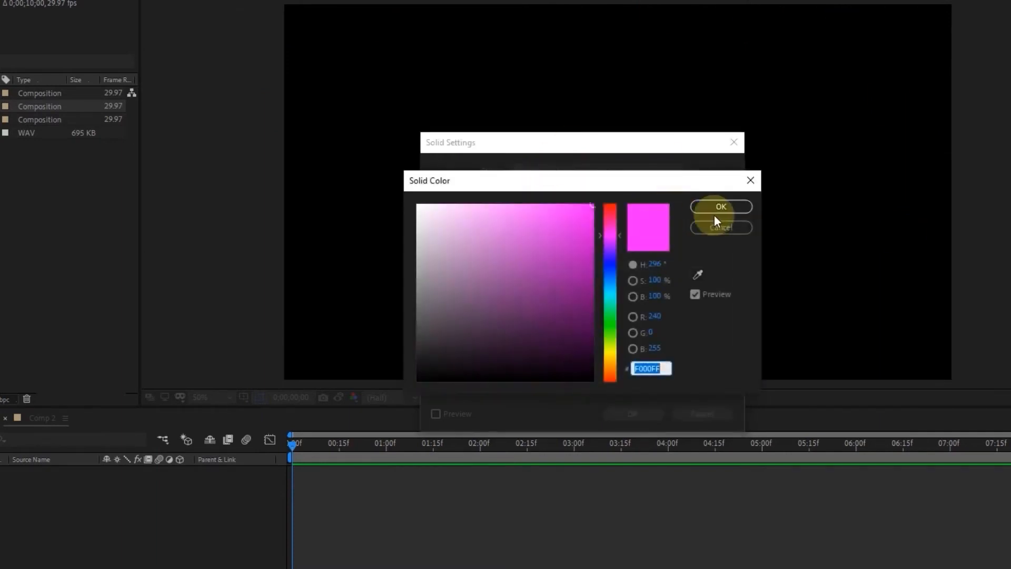
click(727, 209)
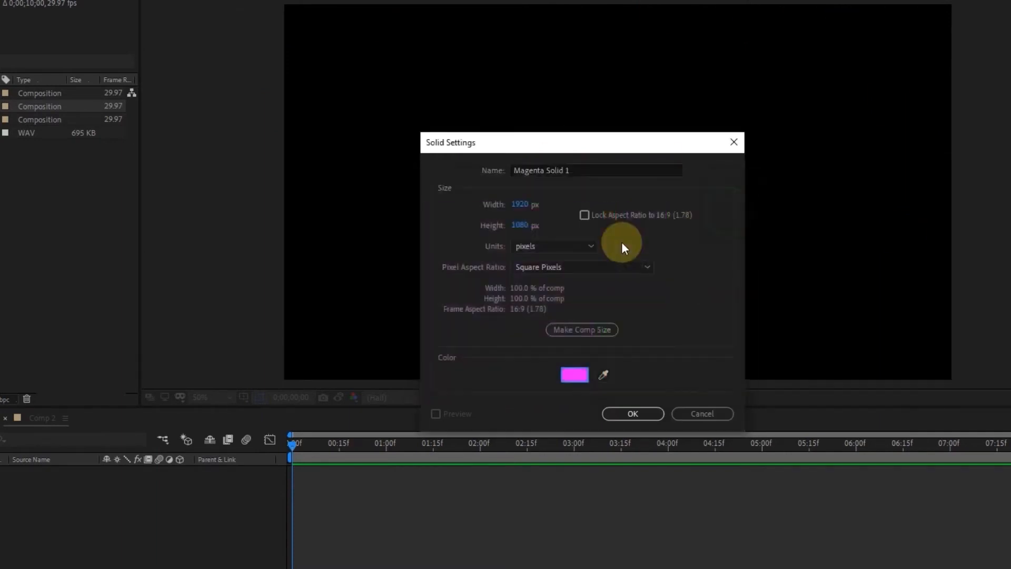
click(628, 414)
Move the magenta solid's anchor point to its lower-left corner
click(99, 29)
drag(533, 214, 278, 358)
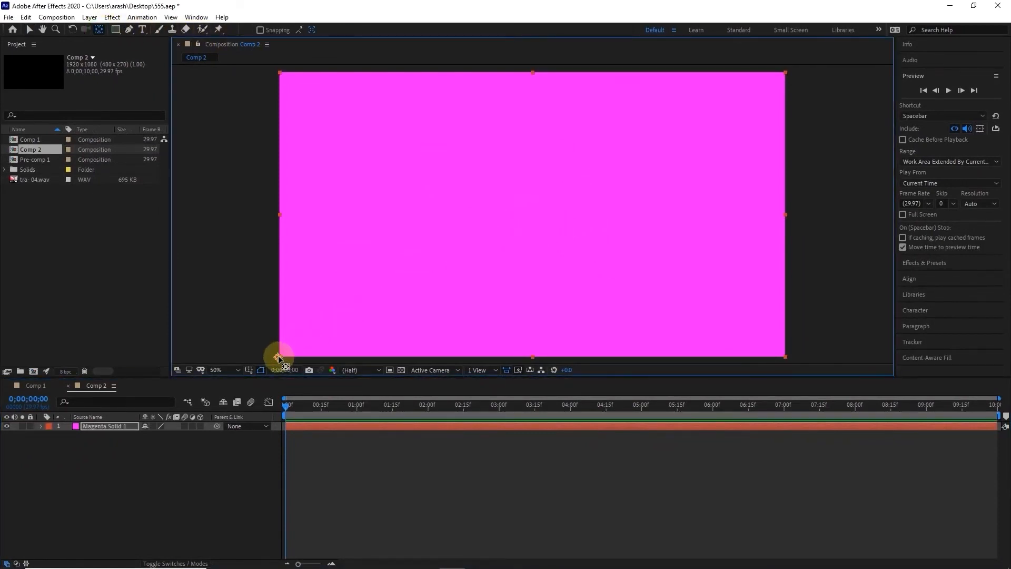
double_click(90, 427)
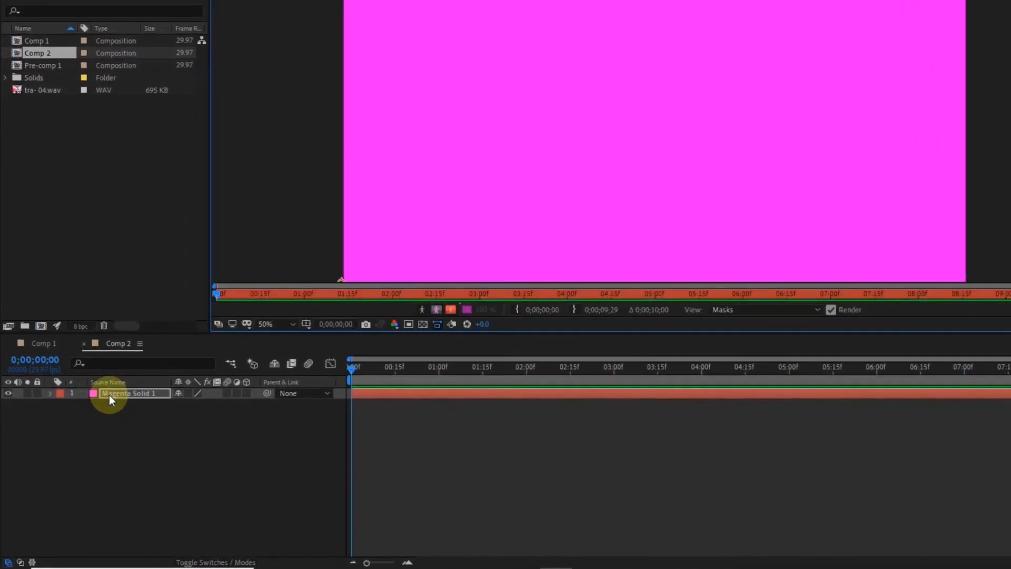
click(88, 420)
Scale the magenta solid up to 245% so it extends well beyond the frame
key(s)
key(s)
drag(185, 403, 254, 405)
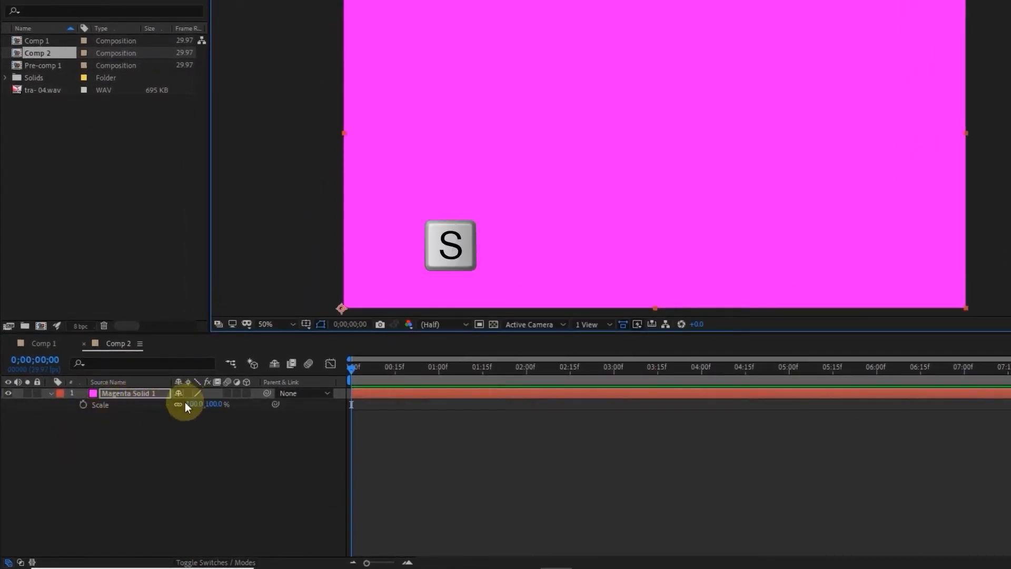
drag(282, 465, 311, 465)
scroll(651, 194, down, 2)
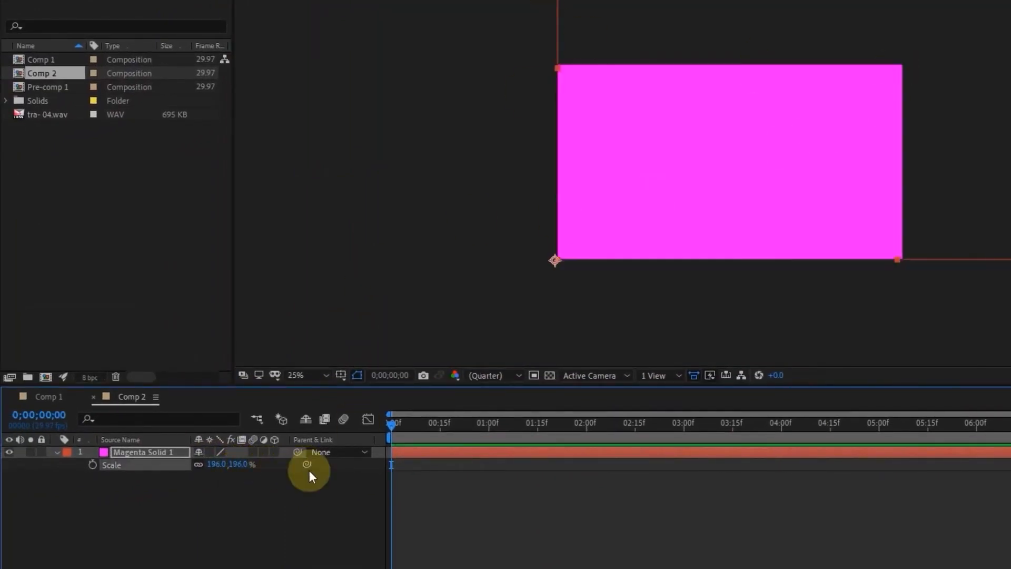
drag(238, 464, 204, 469)
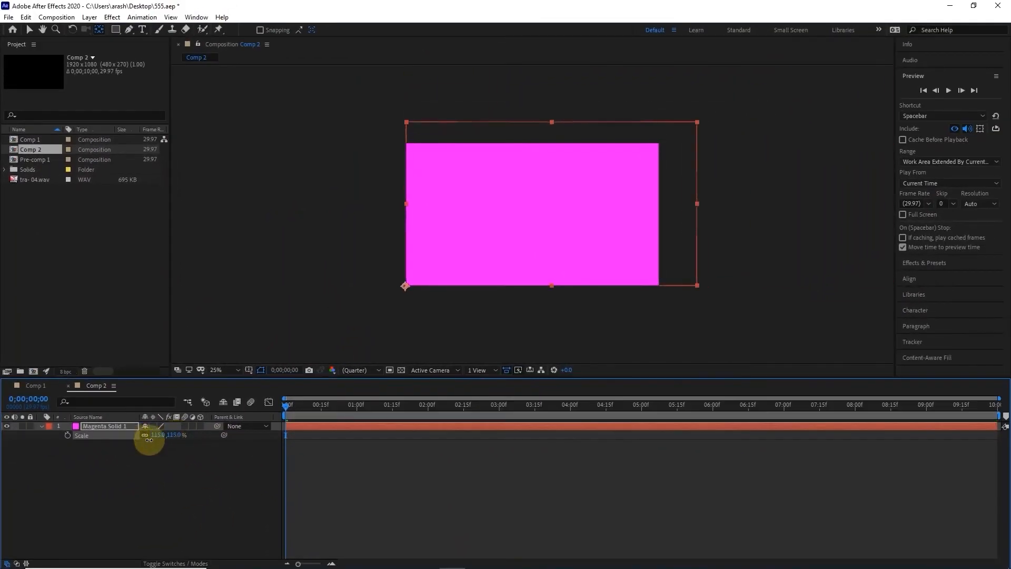
drag(149, 439, 210, 441)
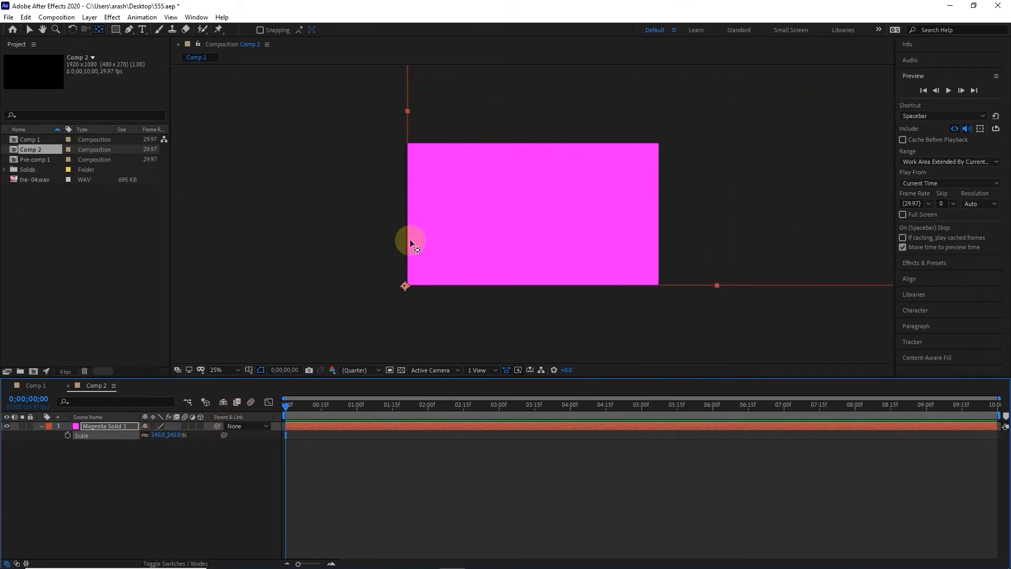
Shift the magenta solid slightly left and down so it fully covers the frame's lower-left corner
key(period)
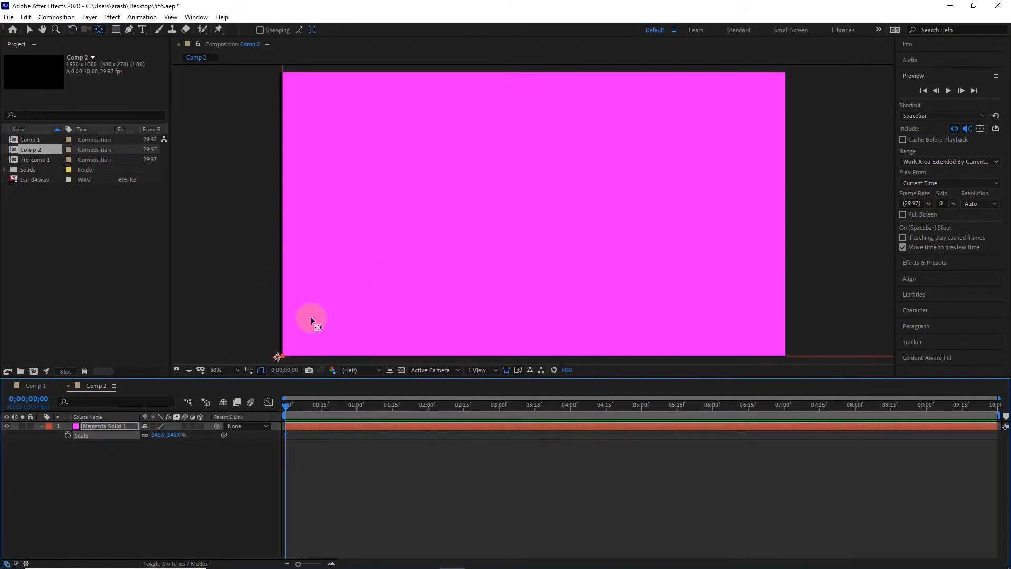
click(43, 29)
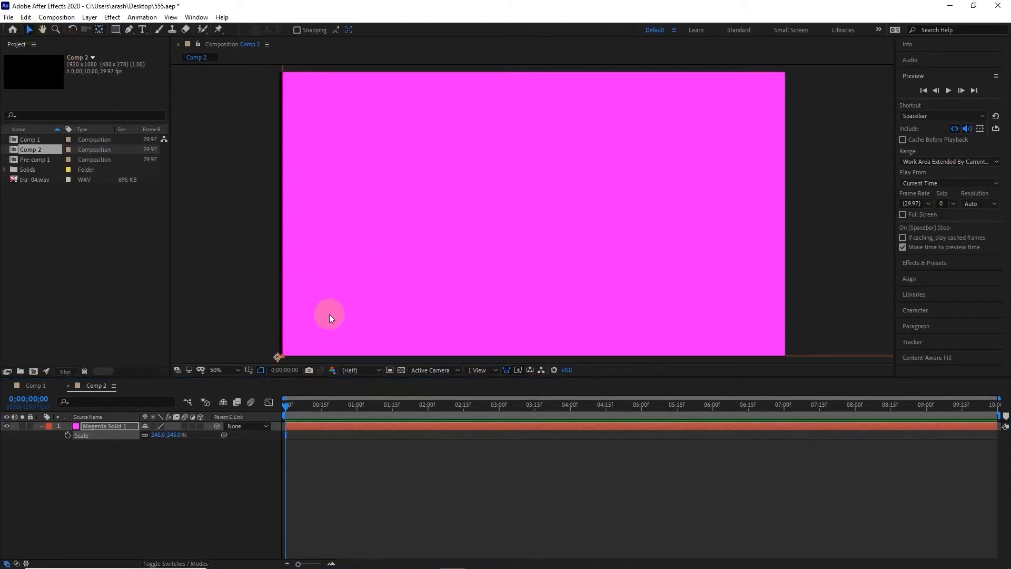
drag(330, 314, 355, 256)
key(v)
drag(302, 302, 296, 304)
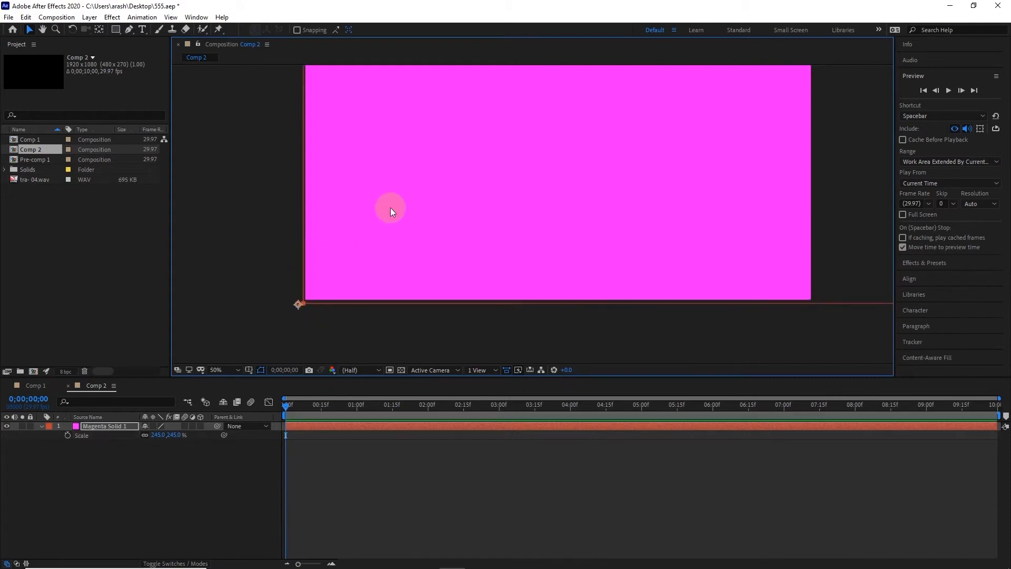
click(227, 371)
click(231, 396)
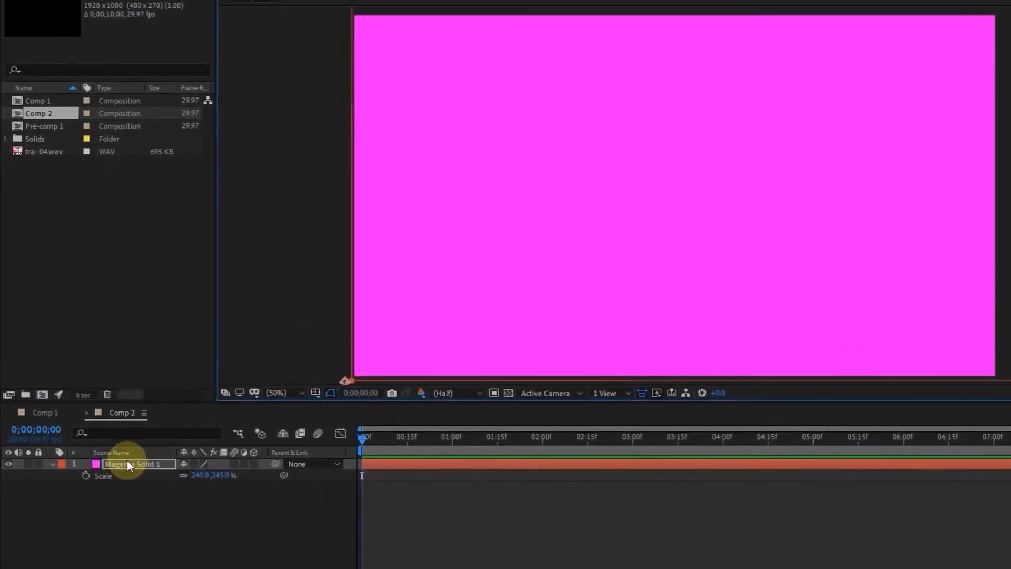
Keyframe the magenta solid's Rotation at the first frame with a value of -98°
key(r)
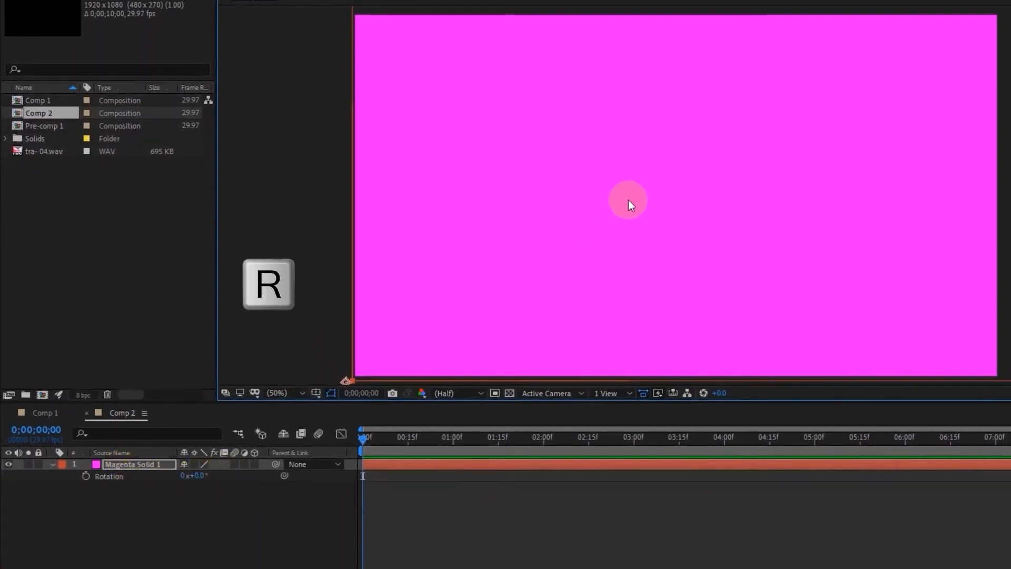
scroll(628, 200, down, 2)
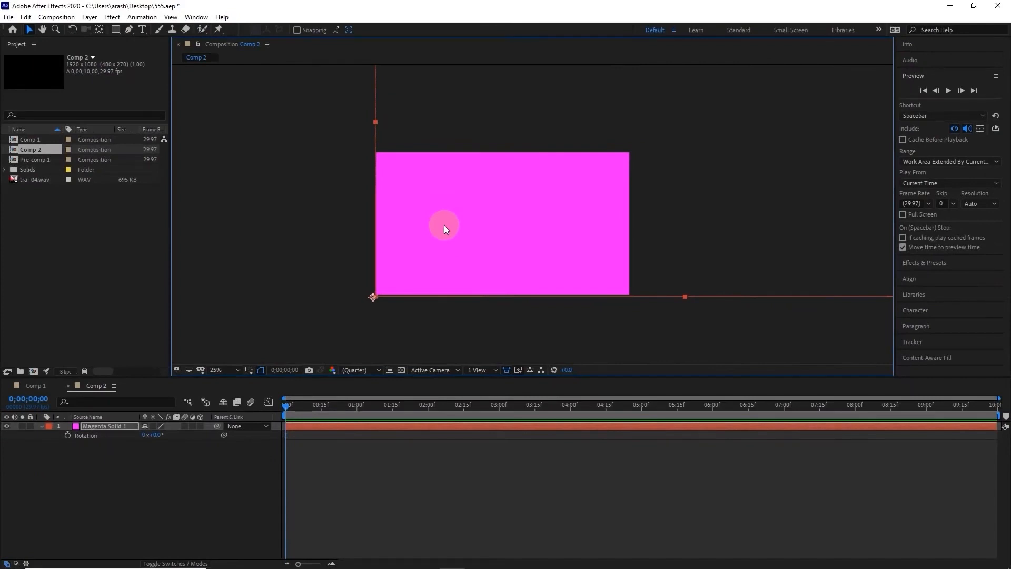
scroll(393, 225, up, 1)
scroll(393, 225, down, 1)
click(67, 434)
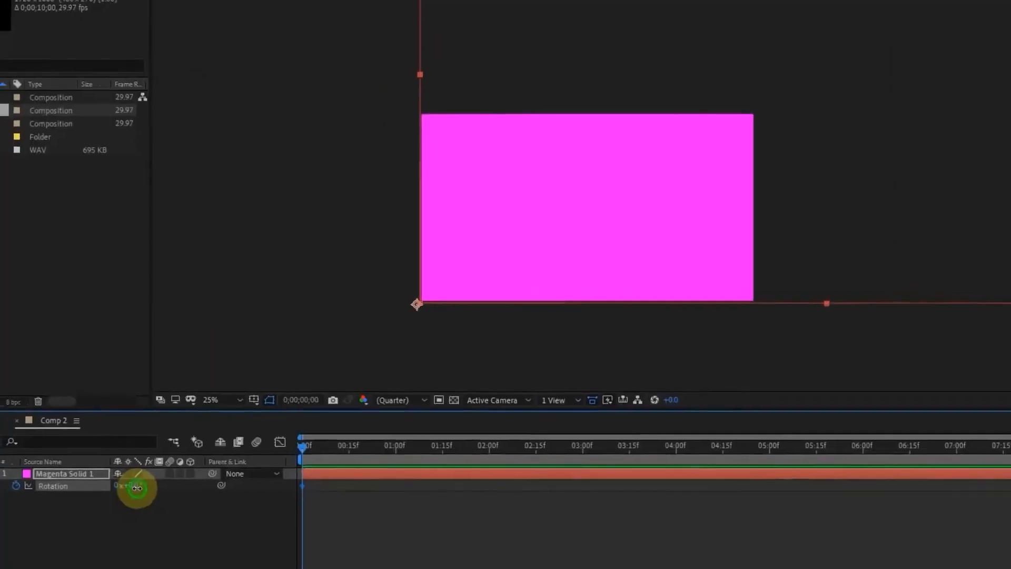
drag(161, 440, 114, 442)
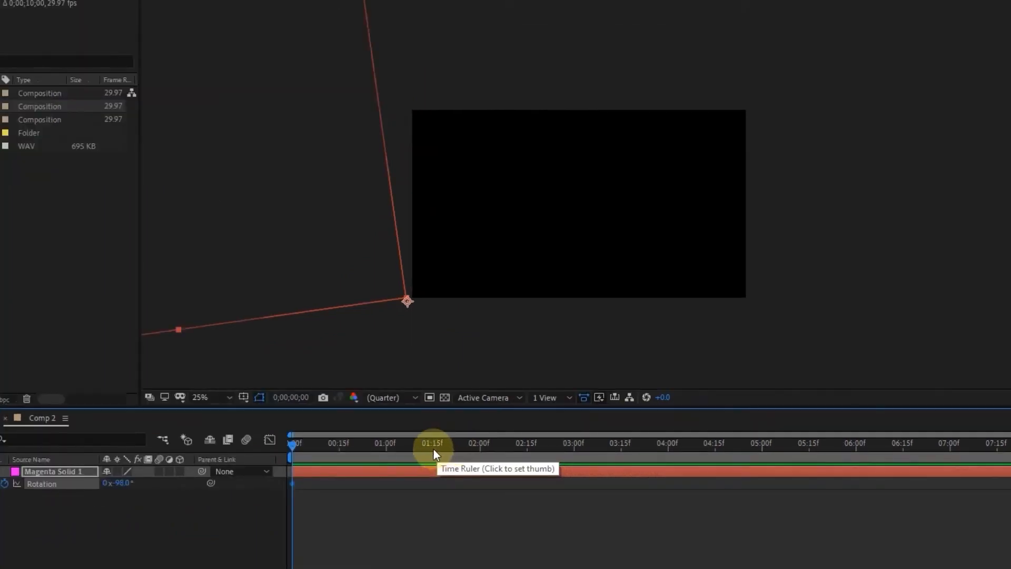
Add a second Rotation keyframe at 0;00;01;15 by rotating the magenta solid clockwise back over the frame
click(434, 450)
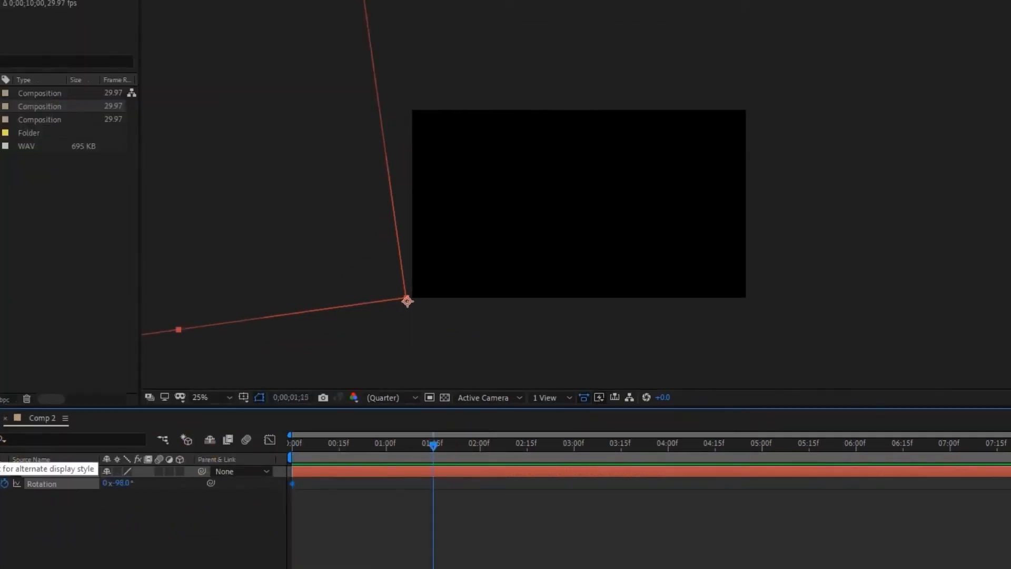
click(148, 509)
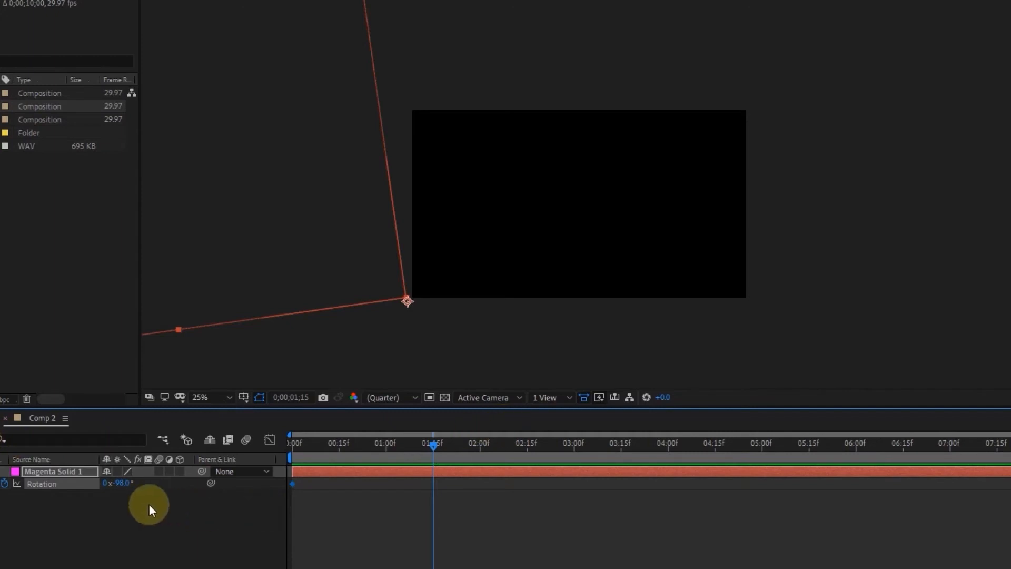
drag(127, 488, 270, 491)
Preview the magenta solid's rotation from the first frame and return to the start
drag(435, 447, 292, 447)
click(227, 398)
click(234, 380)
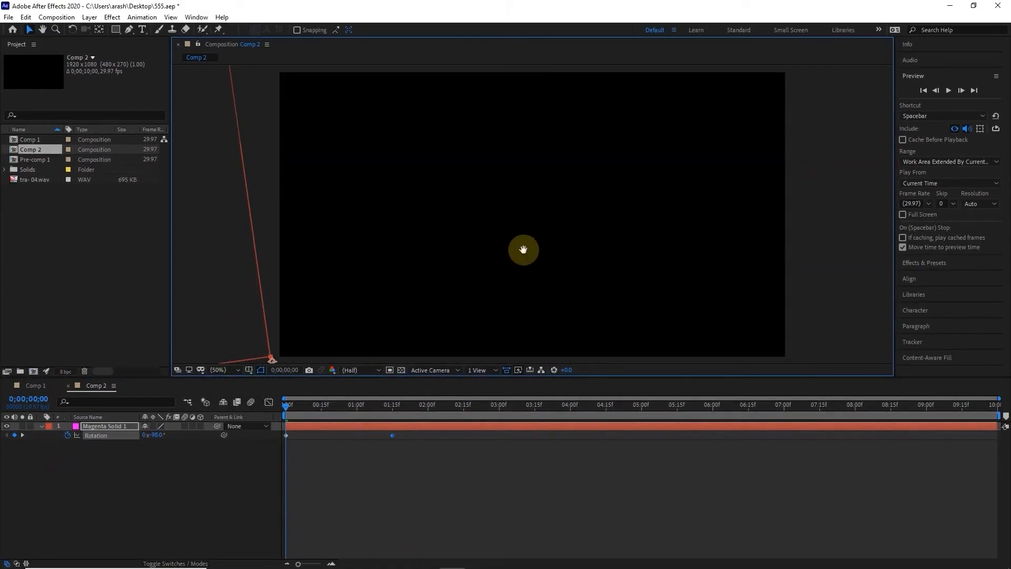
key(space)
drag(360, 405, 280, 407)
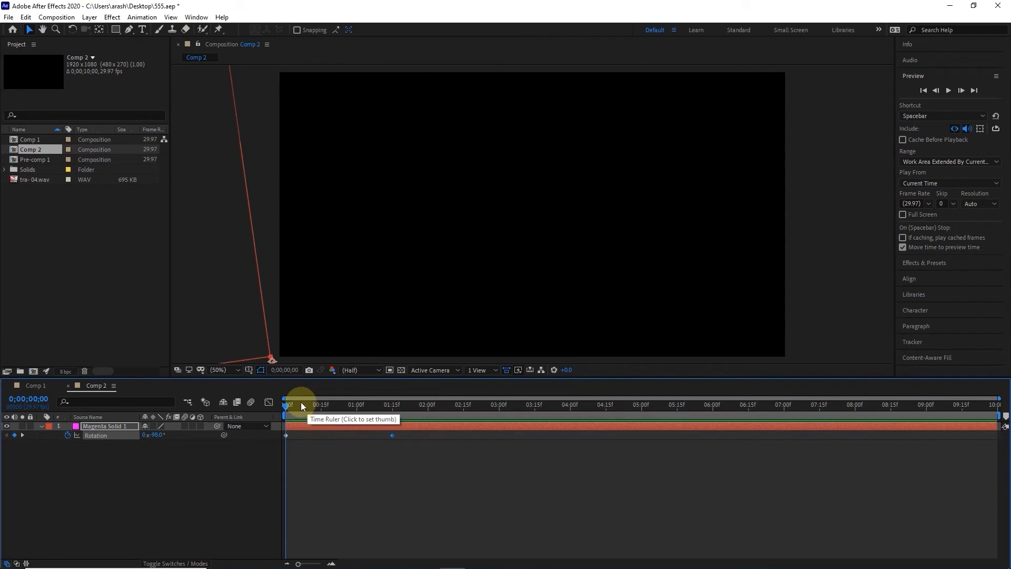
Apply Easy Ease to both Rotation keyframes of the magenta solid
drag(402, 446, 282, 435)
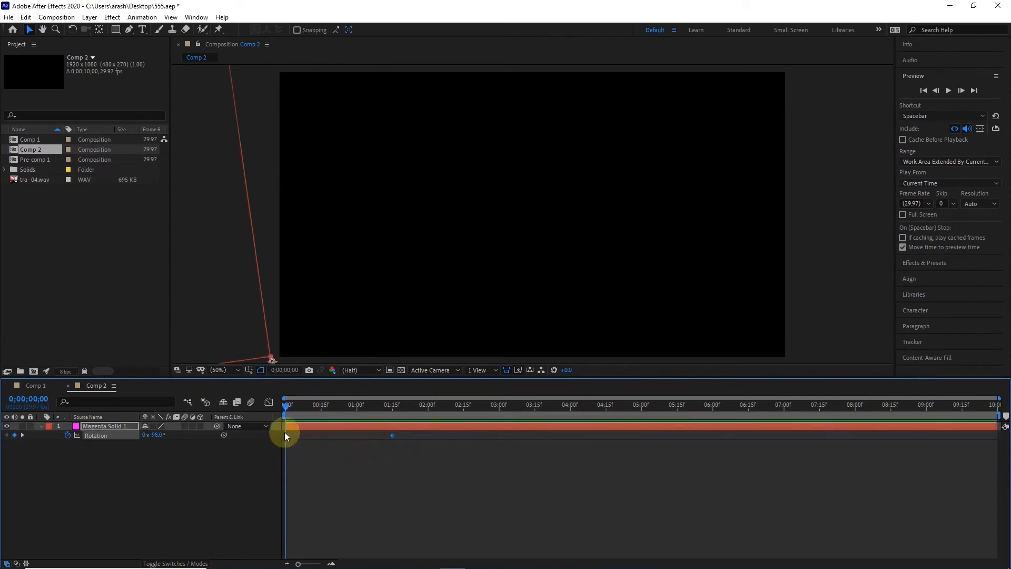
key(F9)
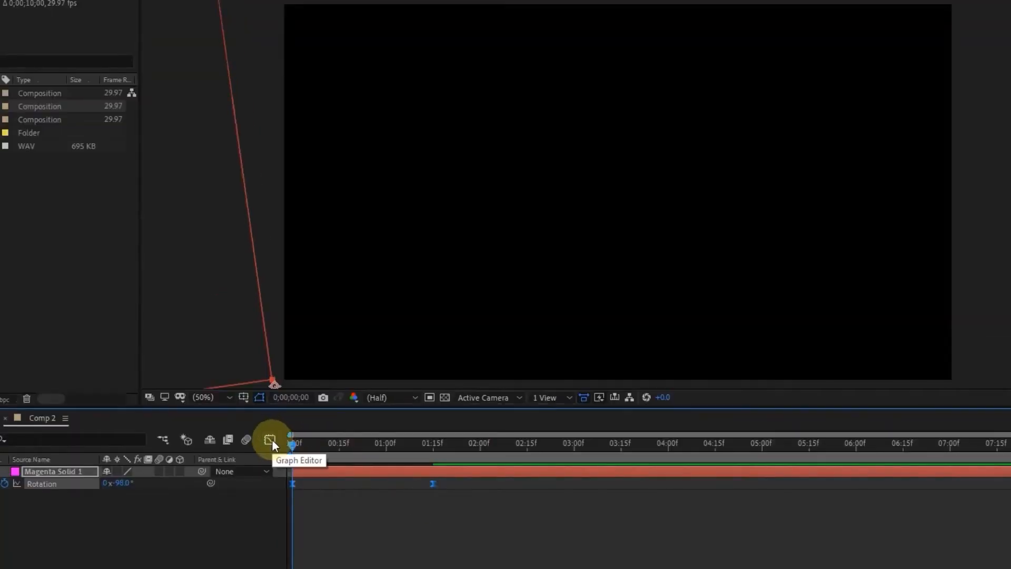
Reshape the magenta solid's Rotation speed curve to peak early and slow gradually into the second keyframe
click(271, 440)
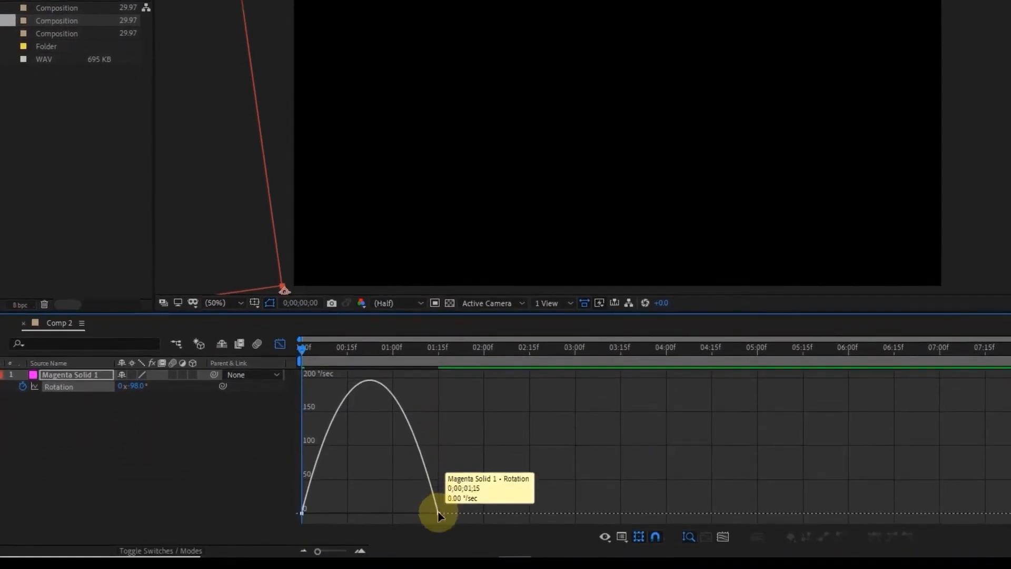
click(438, 512)
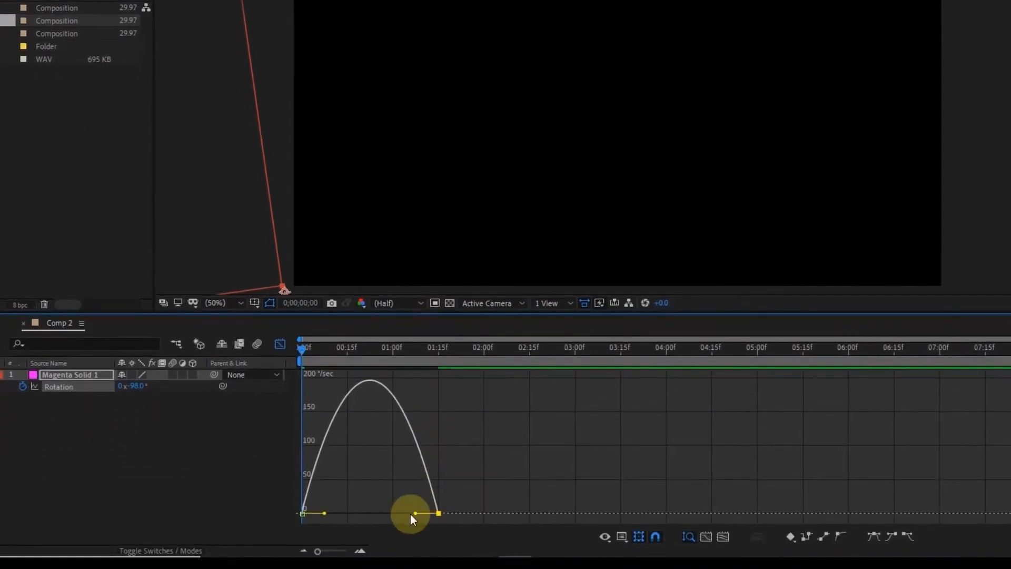
drag(415, 513, 374, 513)
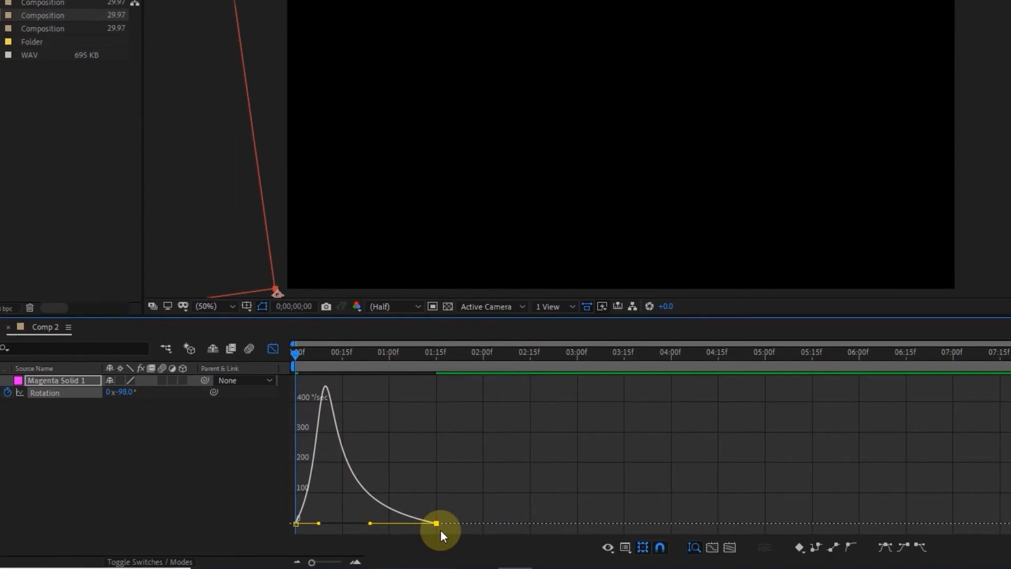
click(273, 348)
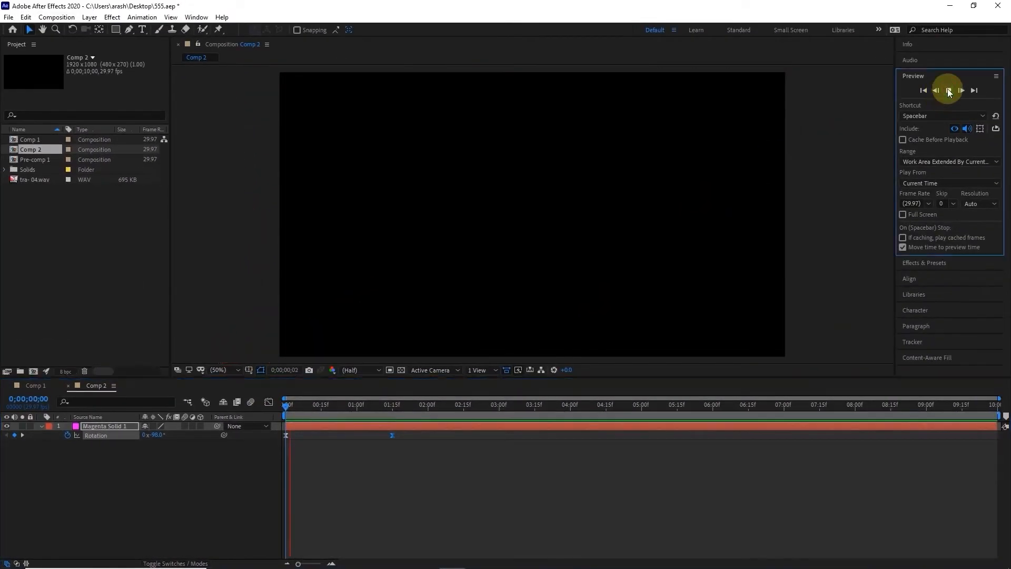
Preview the magenta solid's reshaped rotation and return to the first frame
click(948, 90)
click(499, 345)
drag(346, 409, 279, 414)
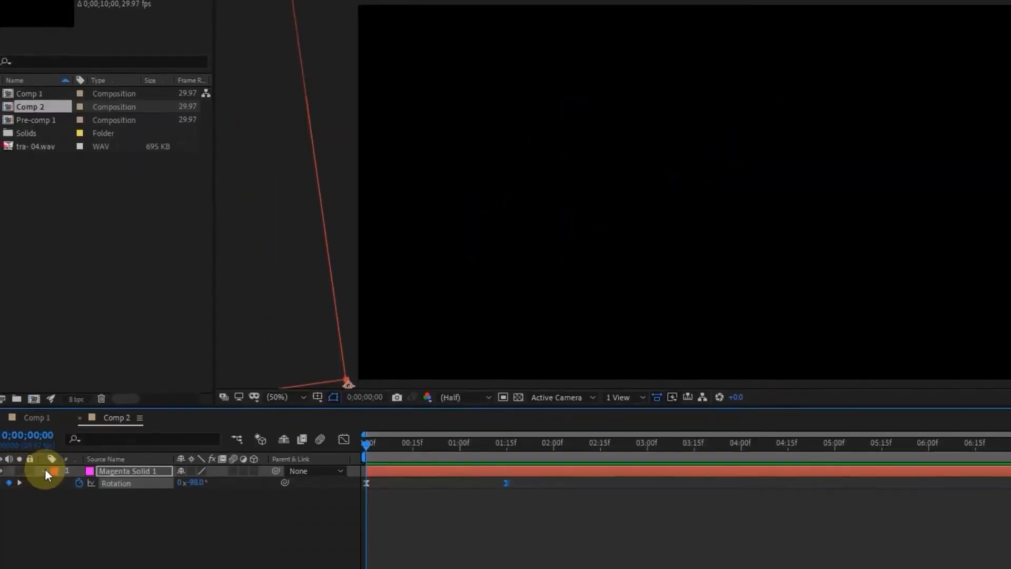
Add a Drop Shadow layer style to the magenta solid and expand its settings
click(41, 426)
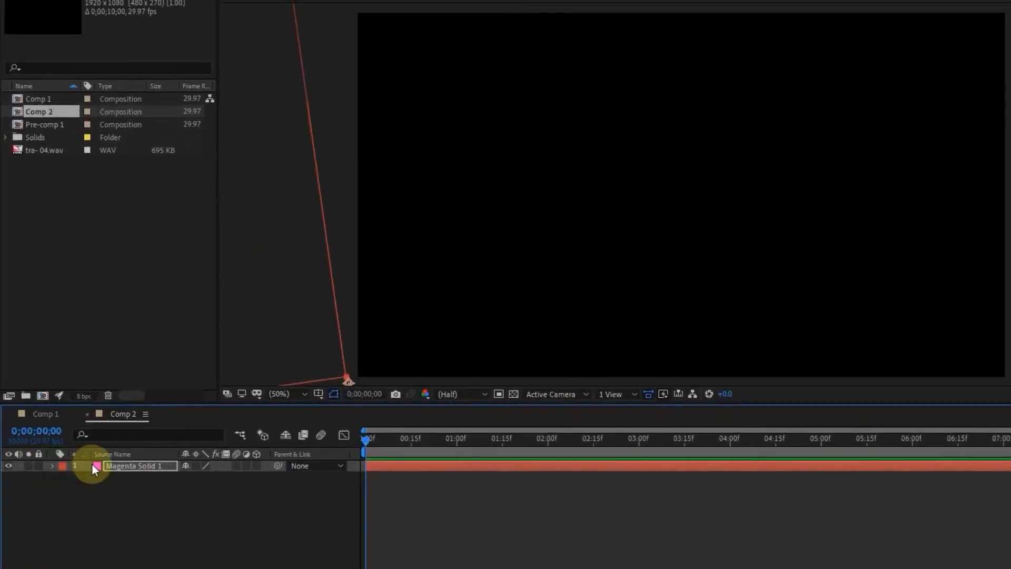
key(ctrl+d)
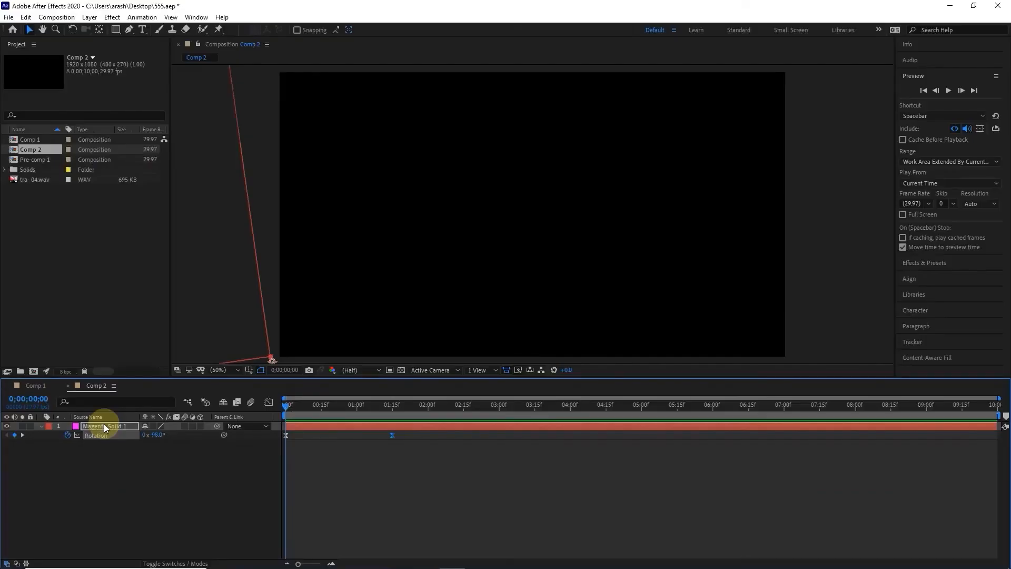
right_click(103, 425)
mouse_move(181, 263)
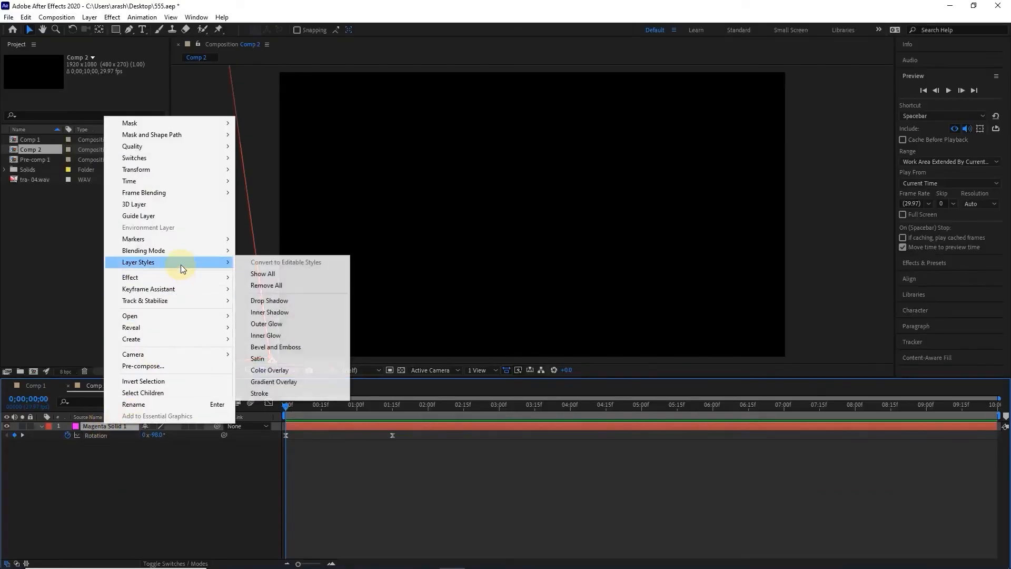
click(265, 300)
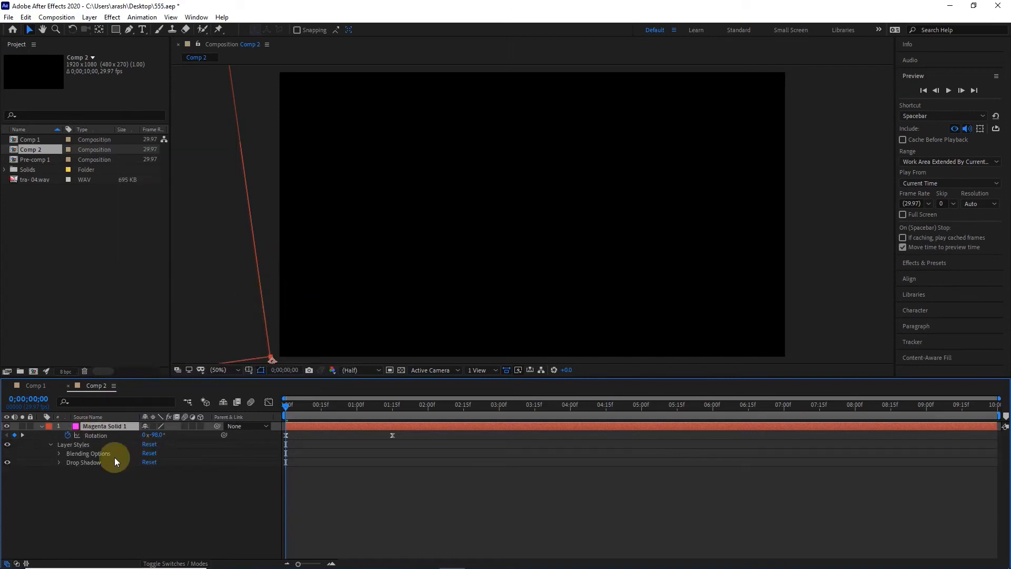
click(87, 462)
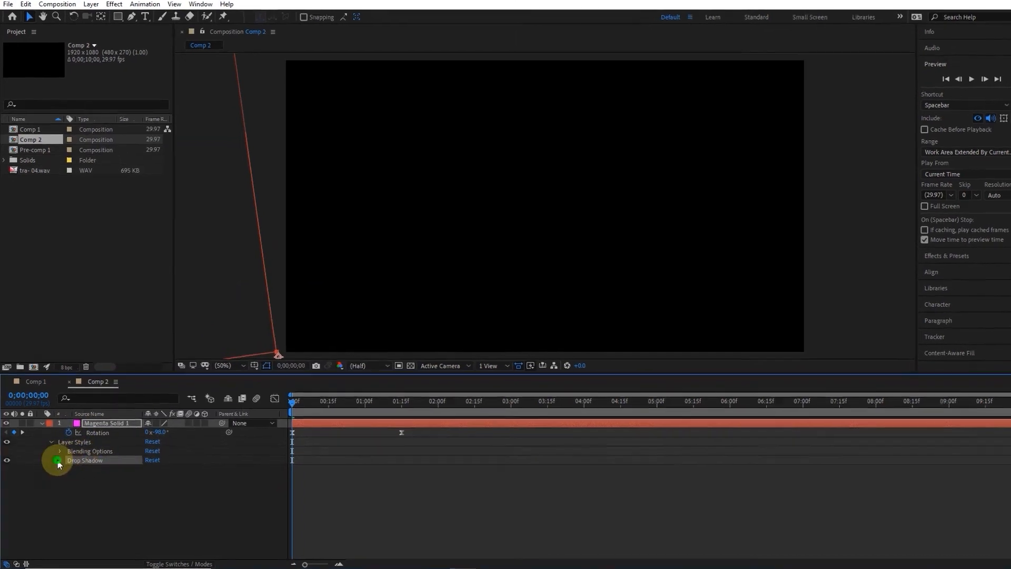
click(57, 460)
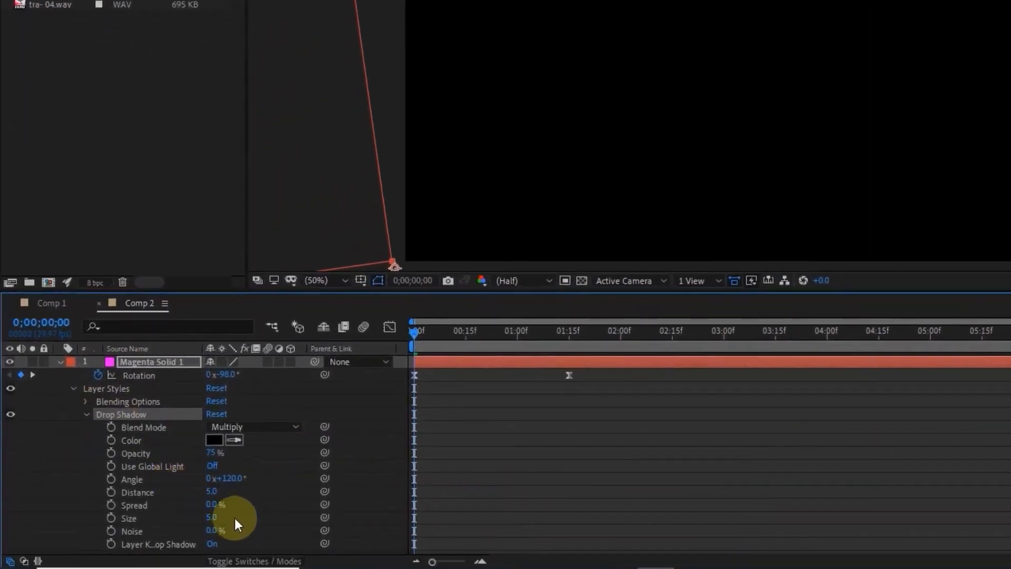
Set the magenta solid's Drop Shadow Size to 17 and Opacity to 31%
mouse_move(218, 522)
mouse_down()
mouse_move(244, 524)
mouse_move(219, 524)
mouse_move(230, 520)
mouse_up()
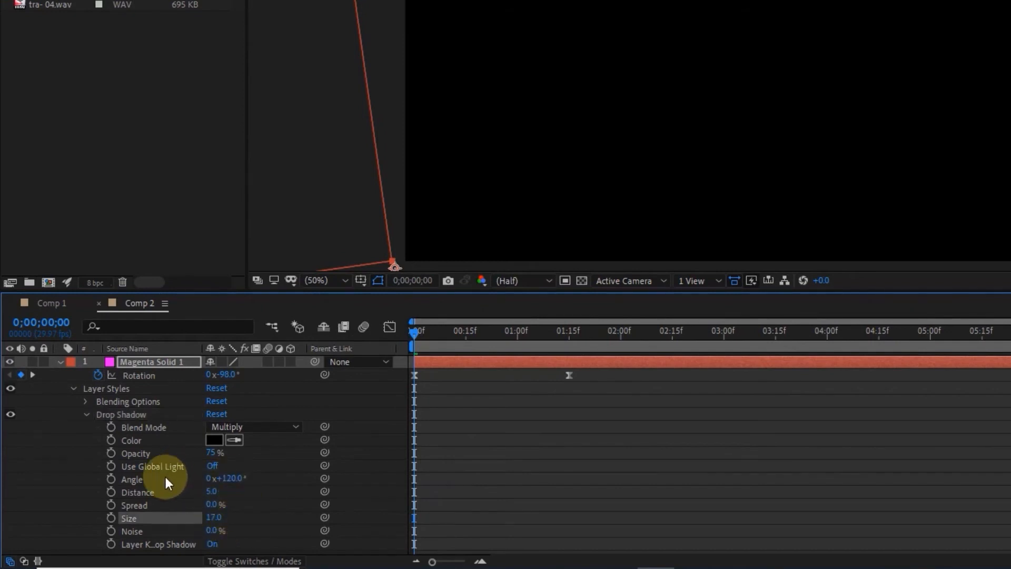
drag(211, 453, 175, 460)
drag(178, 459, 183, 458)
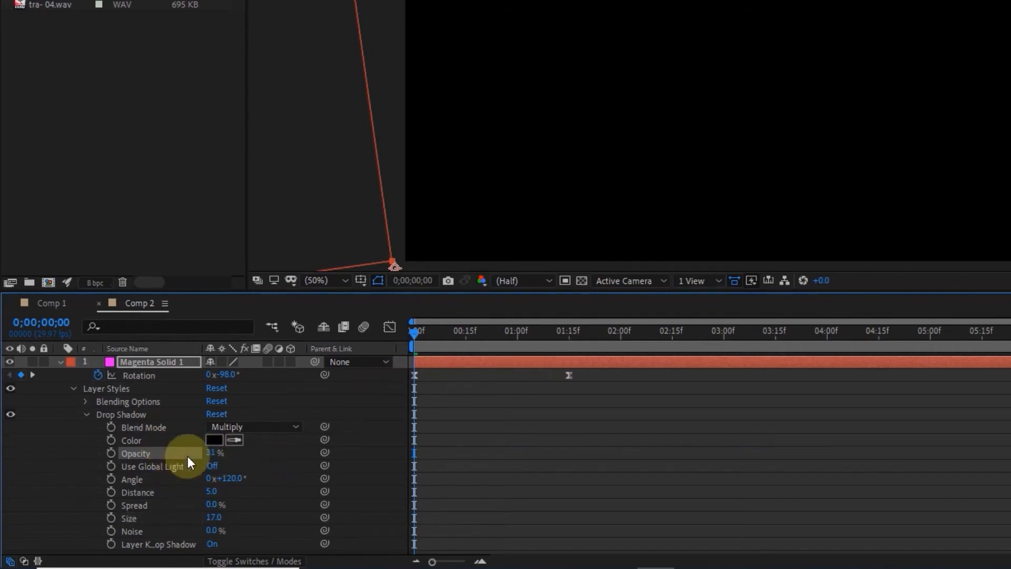
Scrub to about frame 17 to check the drop shadow along the solid's edge, and return to the first frame
drag(415, 332, 473, 342)
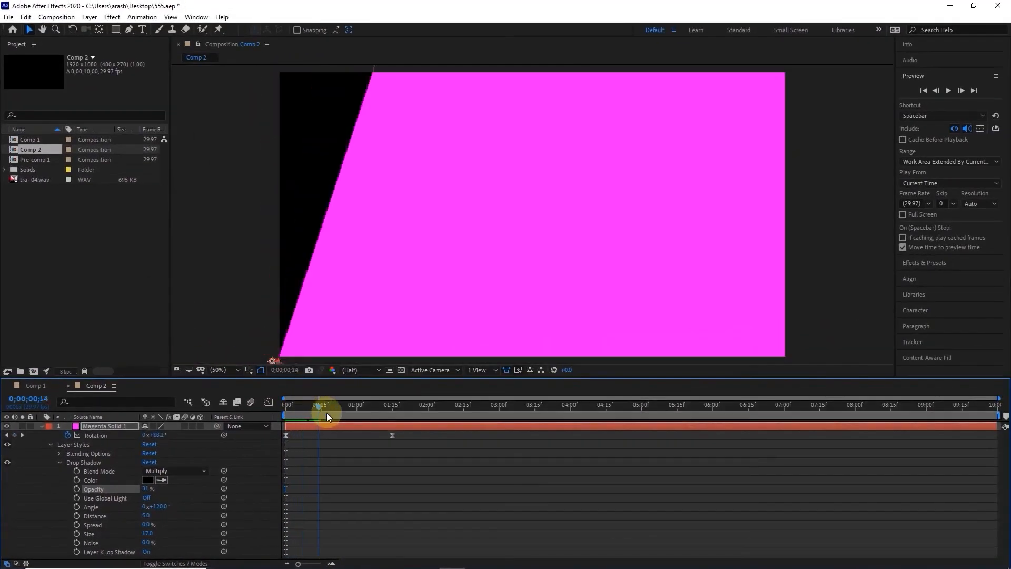
drag(327, 413, 328, 413)
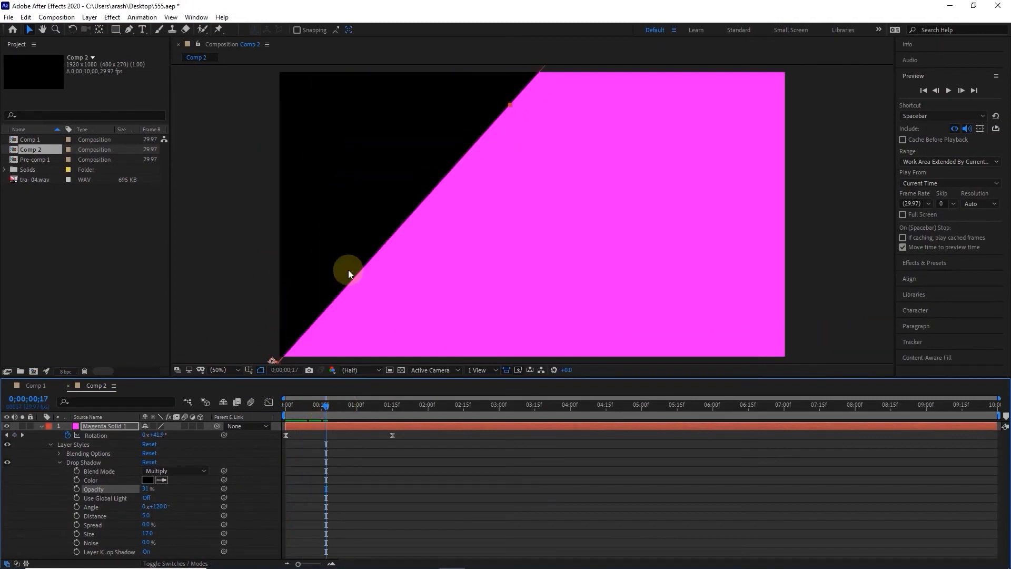
drag(325, 403, 165, 420)
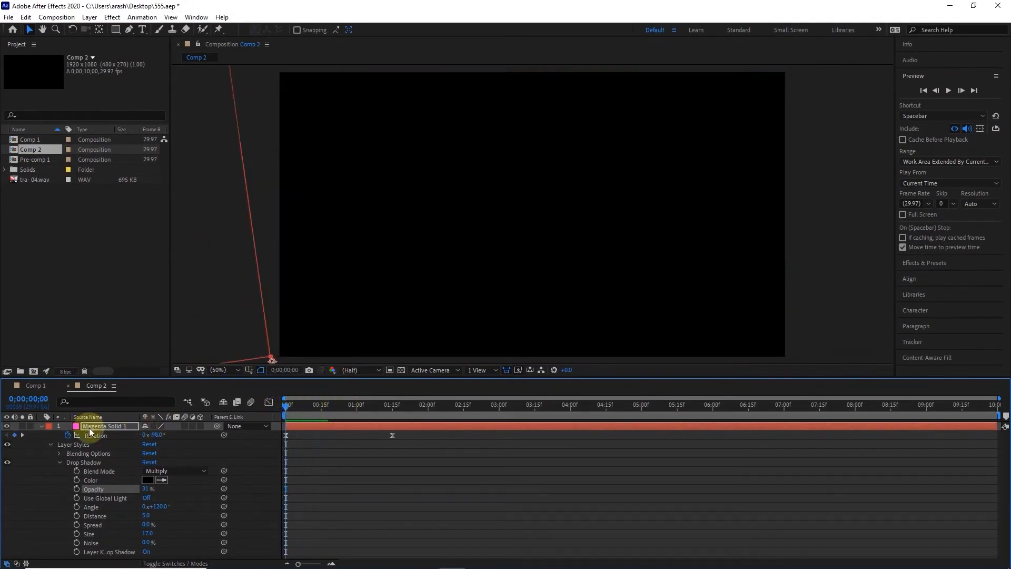
Duplicate the magenta solid and recolor the copy yellow as a new solid
click(41, 427)
key(ctrl+d)
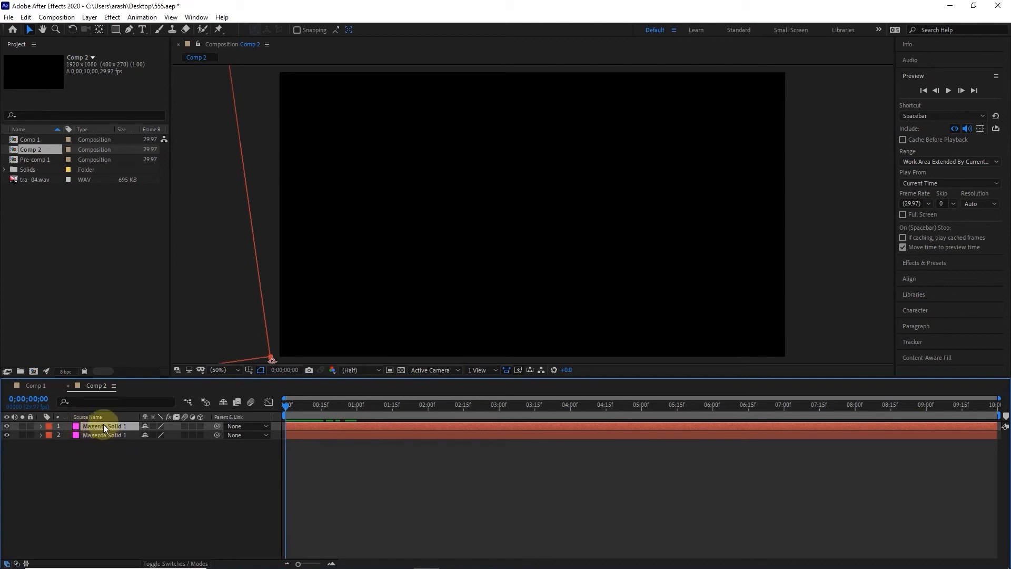
click(91, 18)
click(98, 44)
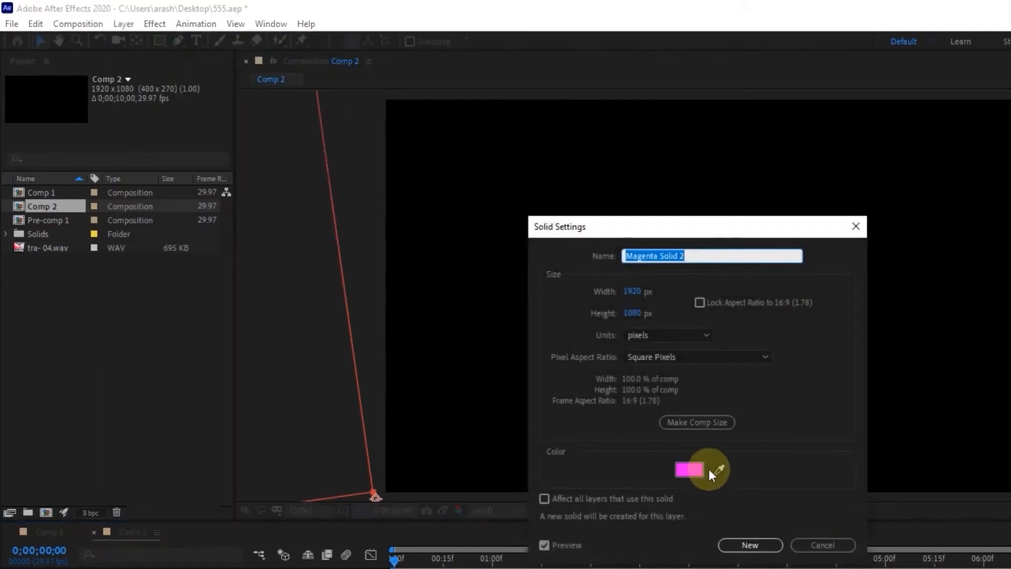
click(709, 469)
drag(727, 471, 727, 465)
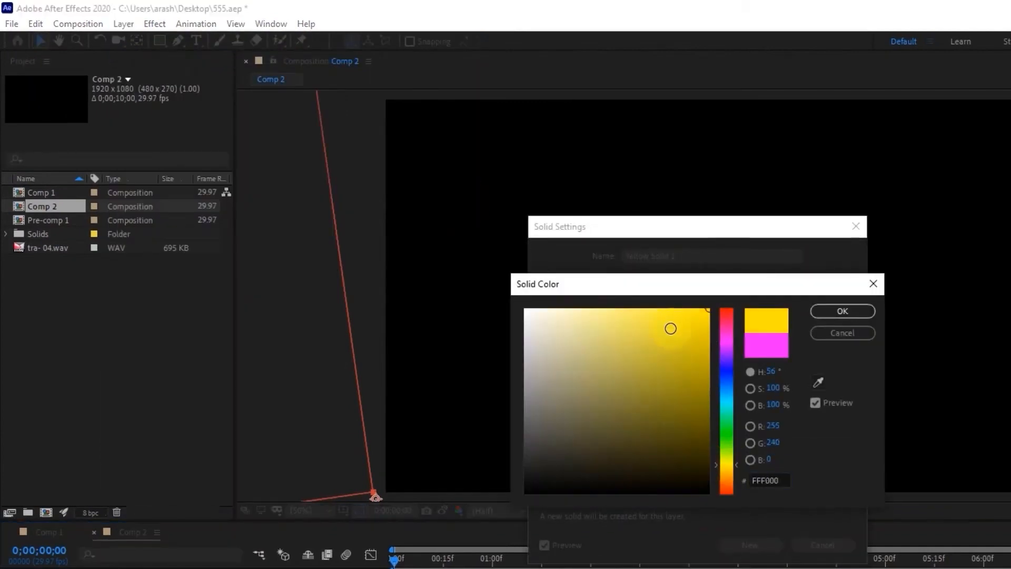
click(842, 310)
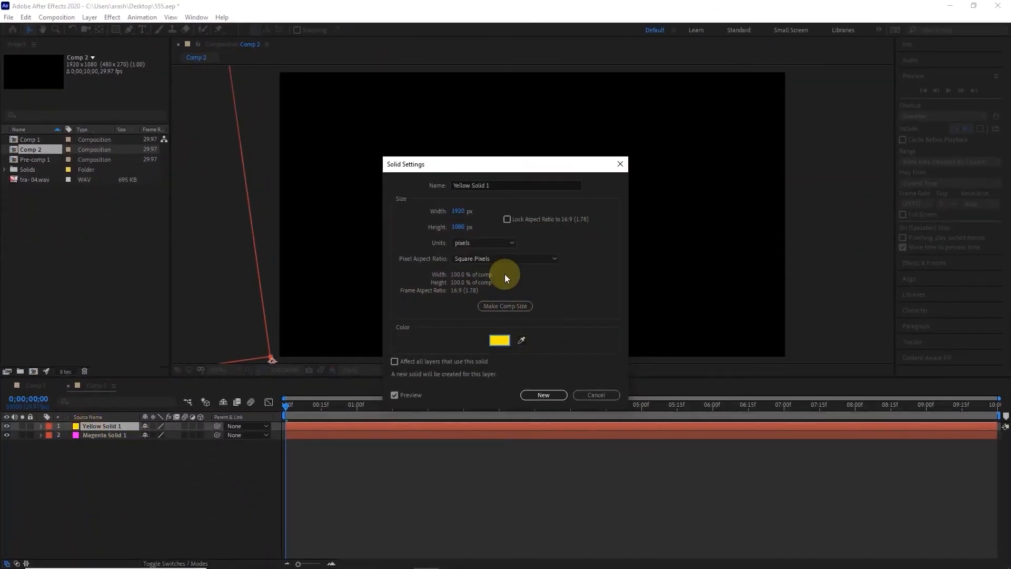
click(540, 395)
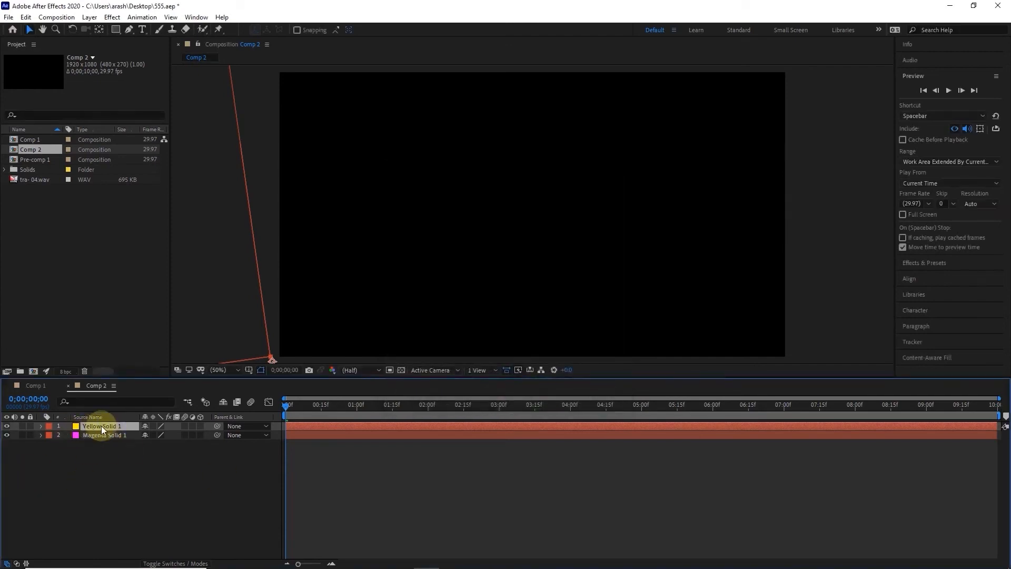
Duplicate the yellow solid and recolor the copy royal blue (007EFF) as a new solid
key(ctrl+d)
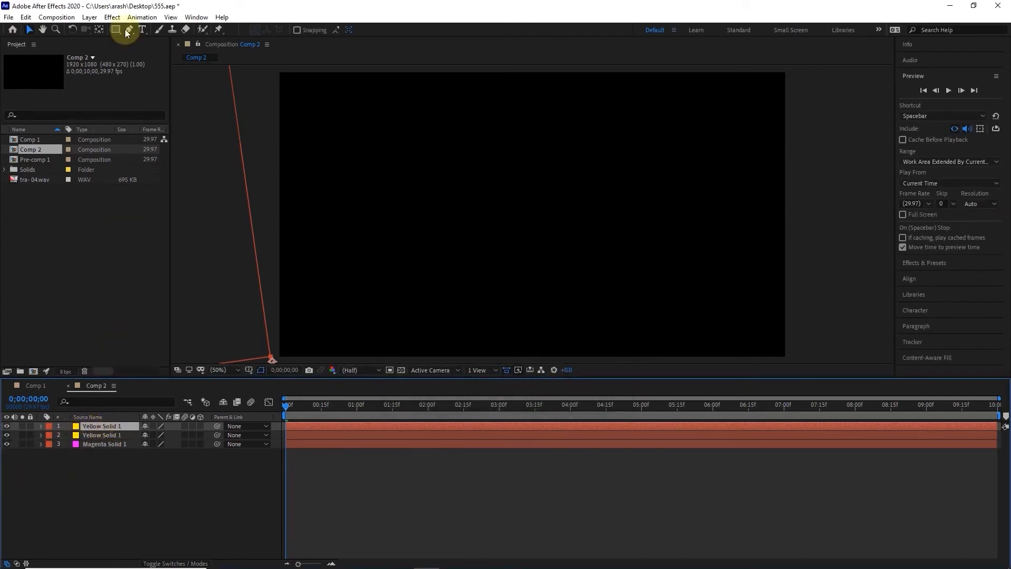
click(90, 17)
click(118, 41)
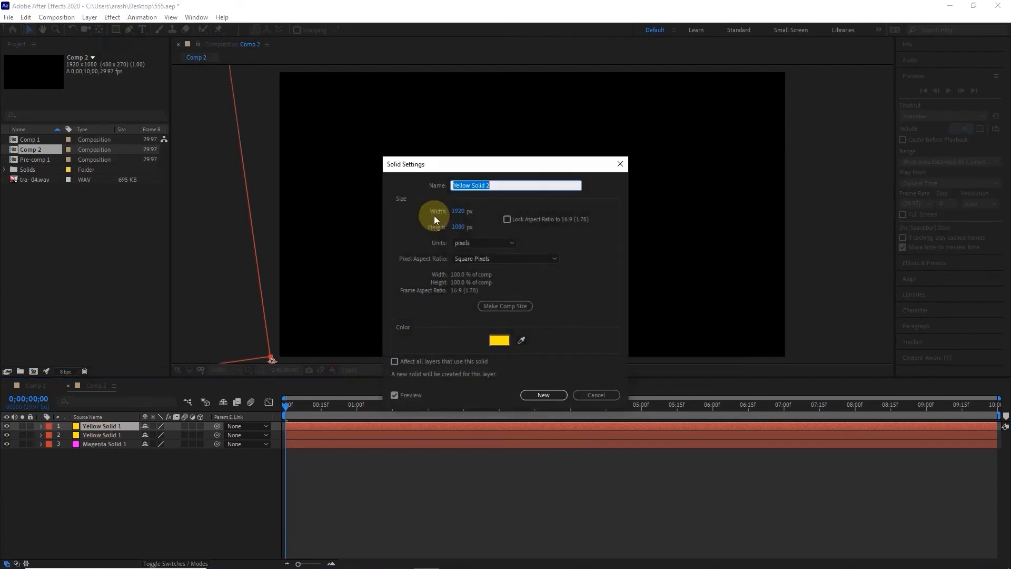
click(501, 342)
click(526, 279)
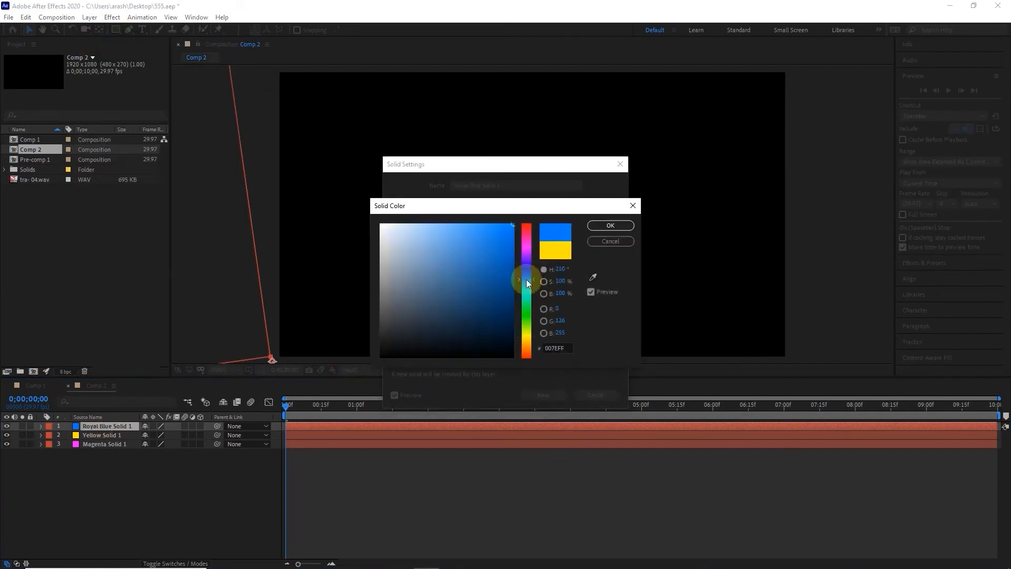
click(616, 227)
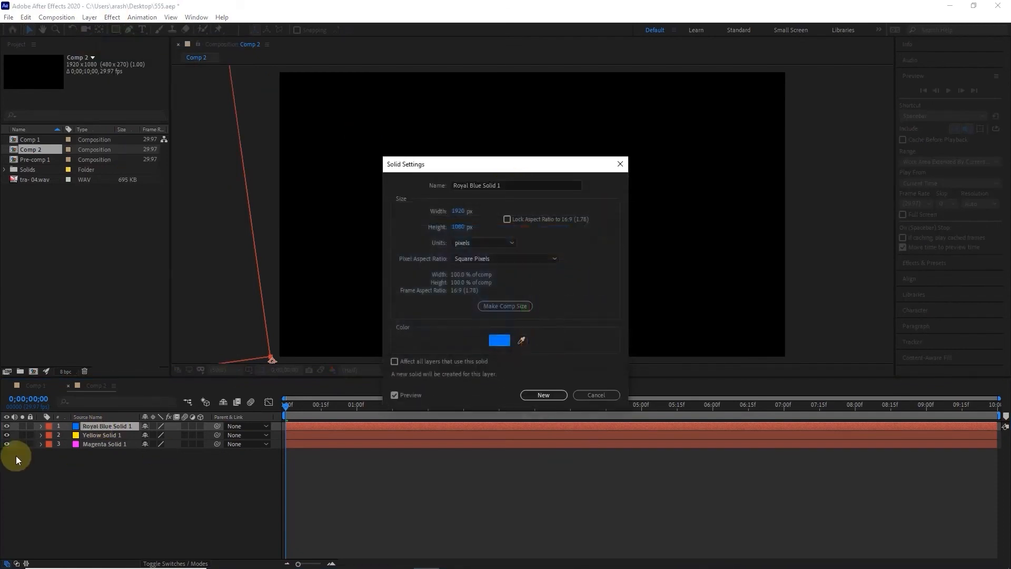
click(551, 396)
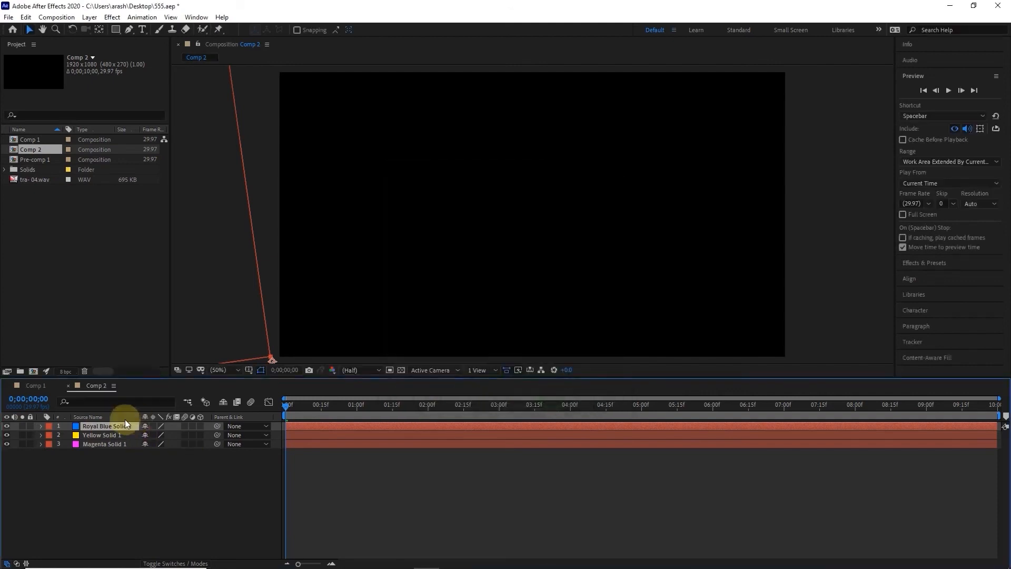
Duplicate the royal blue solid and recolor the copy pink as a new solid
key(ctrl+d)
click(98, 427)
click(90, 17)
click(107, 42)
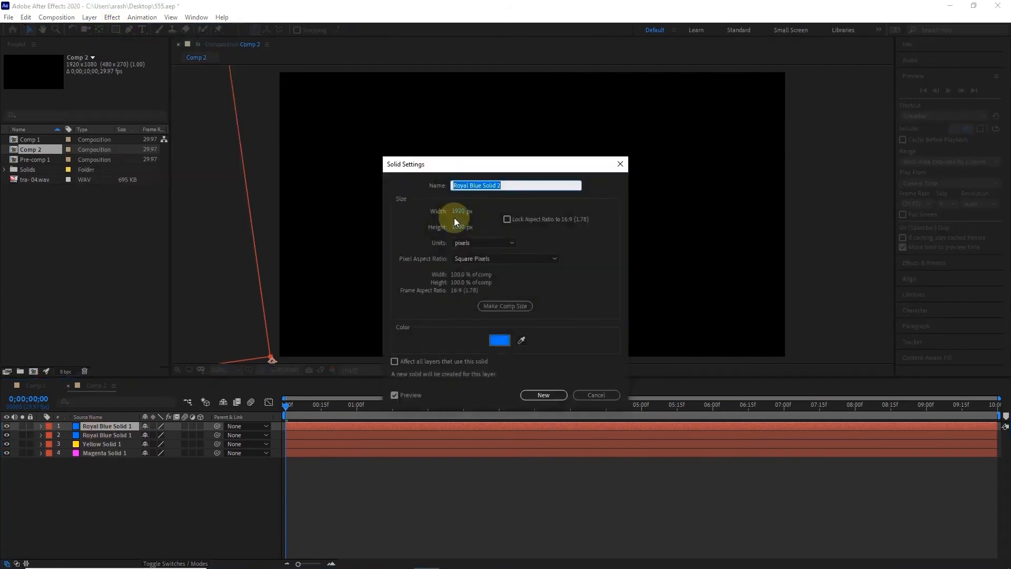
click(501, 341)
drag(537, 291, 526, 234)
click(498, 224)
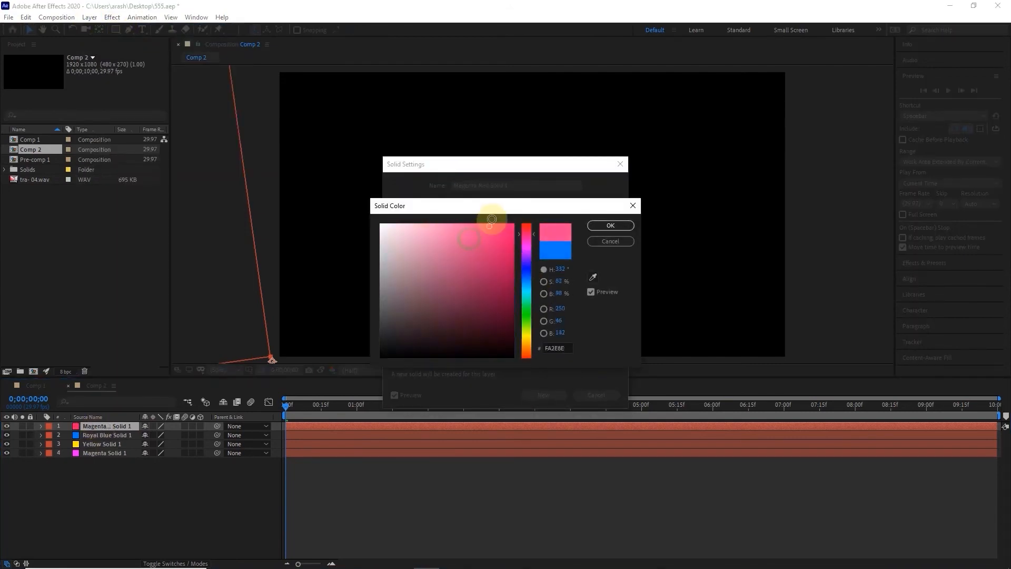
click(611, 226)
click(535, 396)
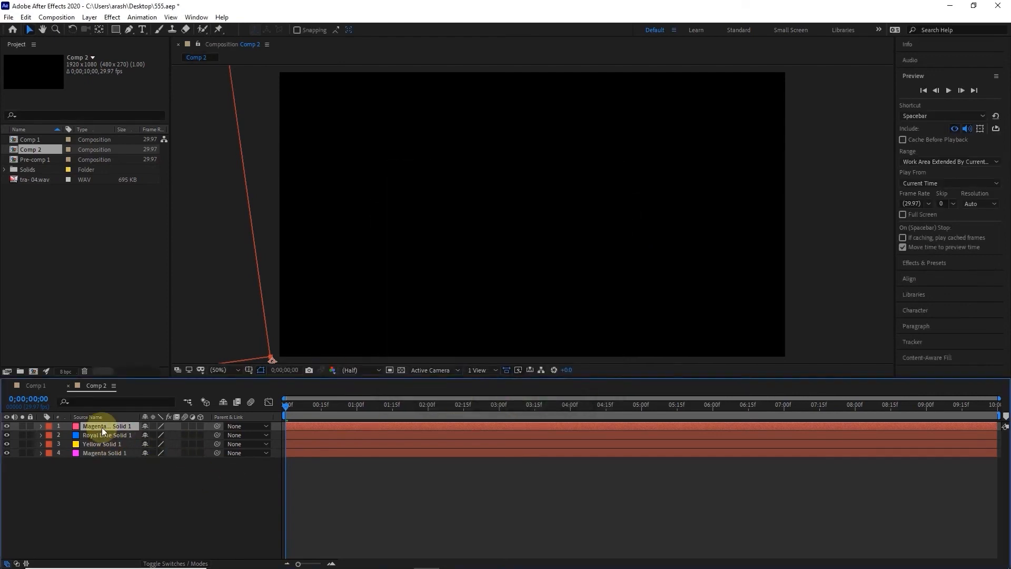
Stagger the solids in time, starting yellow at about 0.7 s, royal blue at about 1.6 s and pink at about 2.4 s
drag(292, 407, 328, 409)
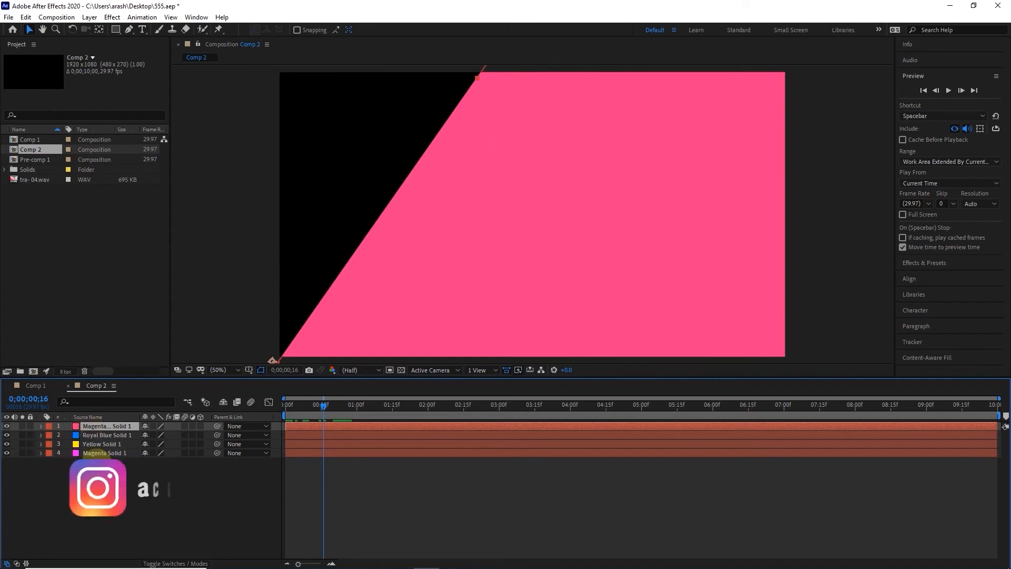
drag(350, 426, 500, 426)
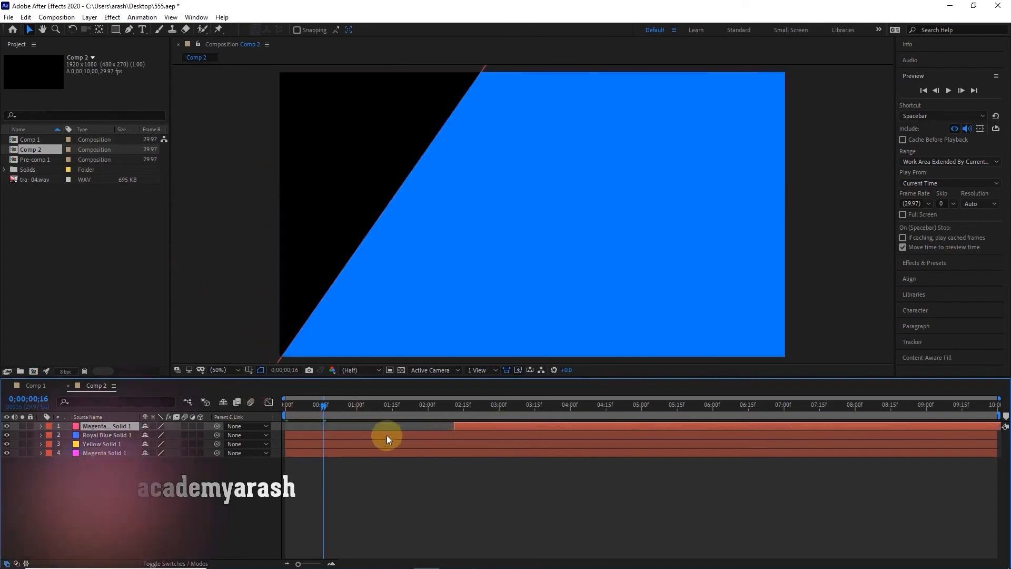
drag(360, 435, 476, 435)
drag(350, 444, 402, 444)
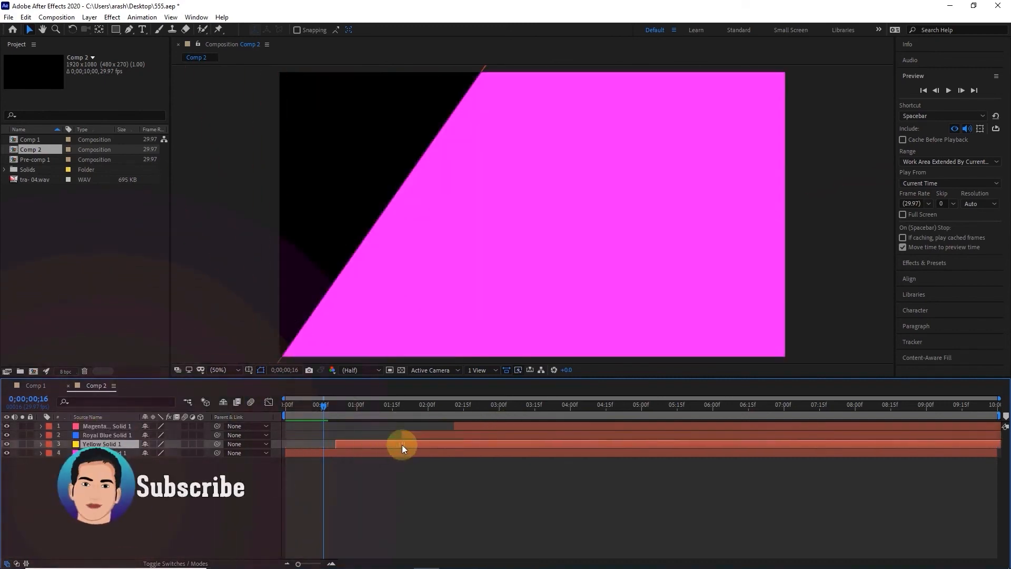
Tighten the stagger of the solids, starting yellow at about 5 frames, royal blue at about 10 frames and pink at about 15 frames
drag(323, 405, 286, 403)
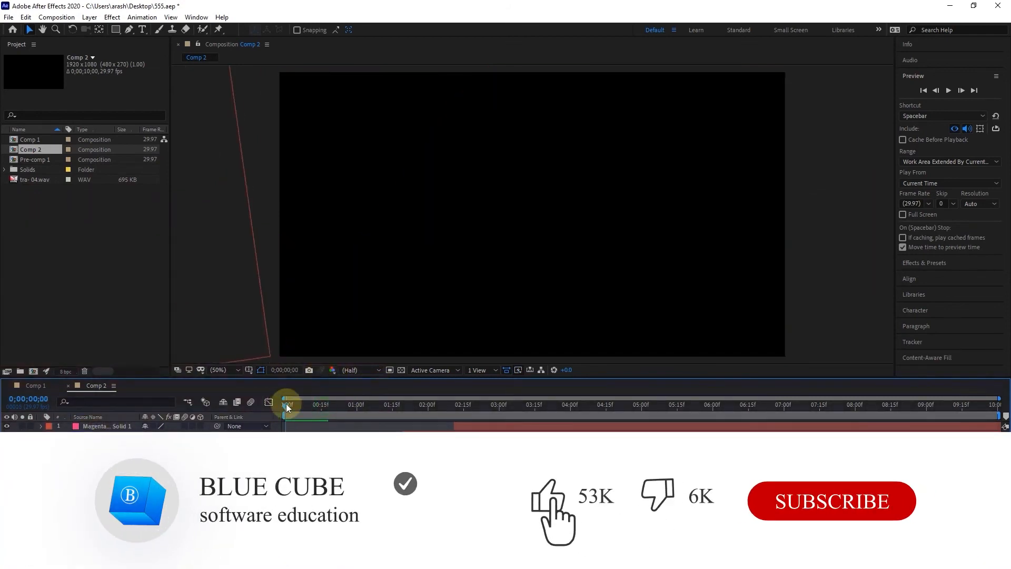
click(234, 371)
click(247, 463)
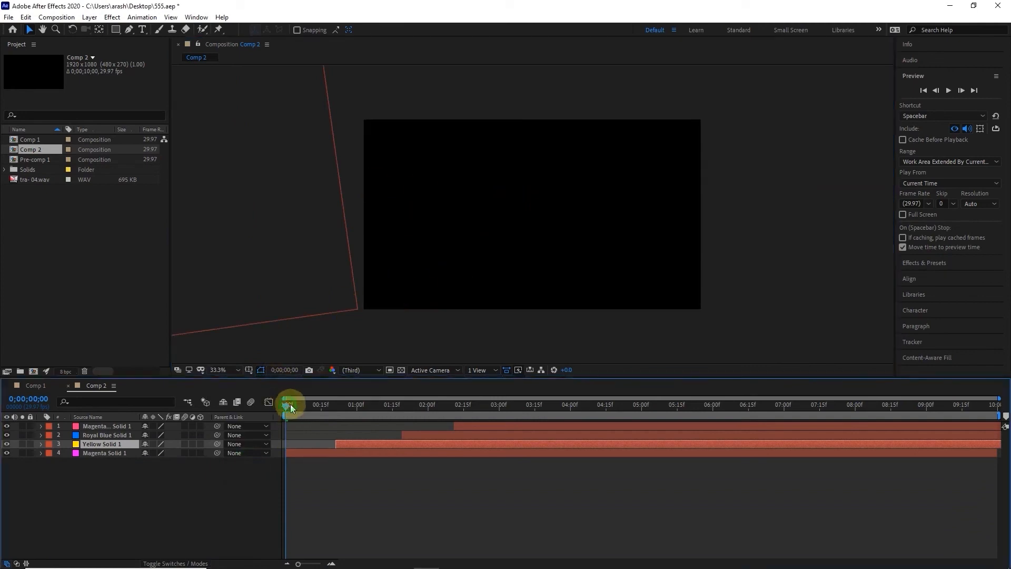
drag(286, 403, 320, 405)
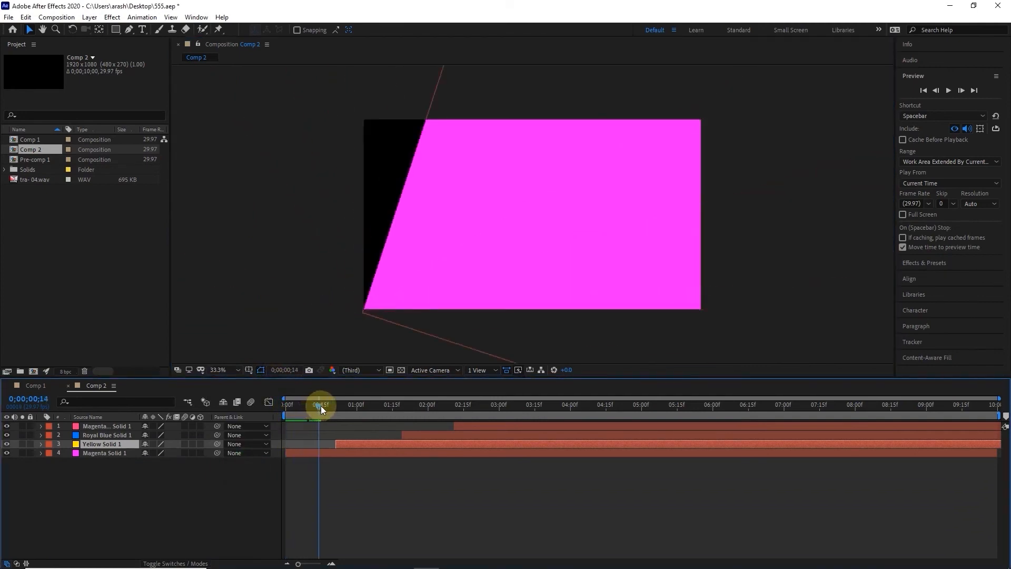
drag(357, 444, 319, 444)
mouse_move(321, 407)
mouse_down()
mouse_move(283, 408)
mouse_move(331, 411)
mouse_up()
drag(420, 434, 328, 435)
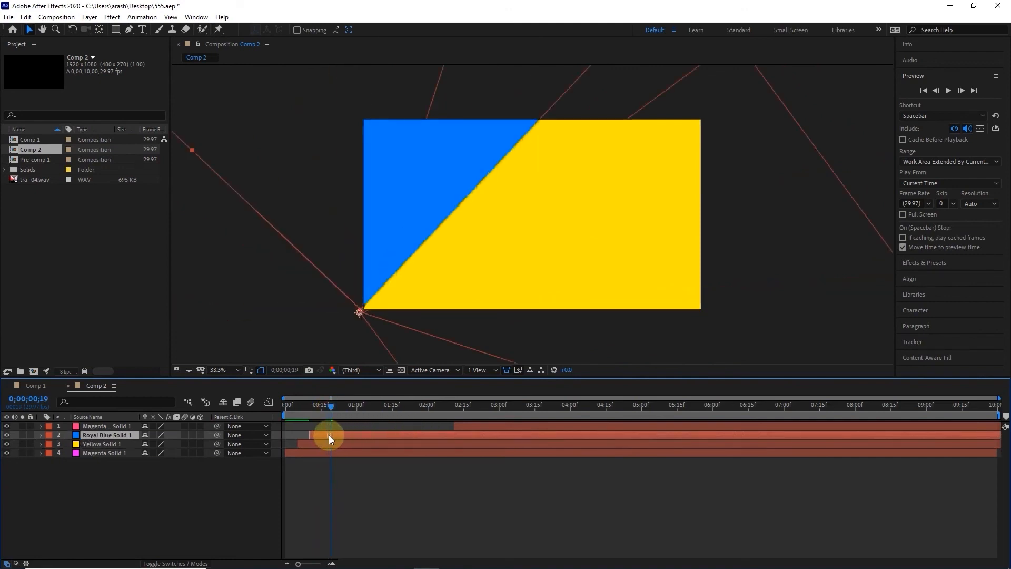
click(343, 407)
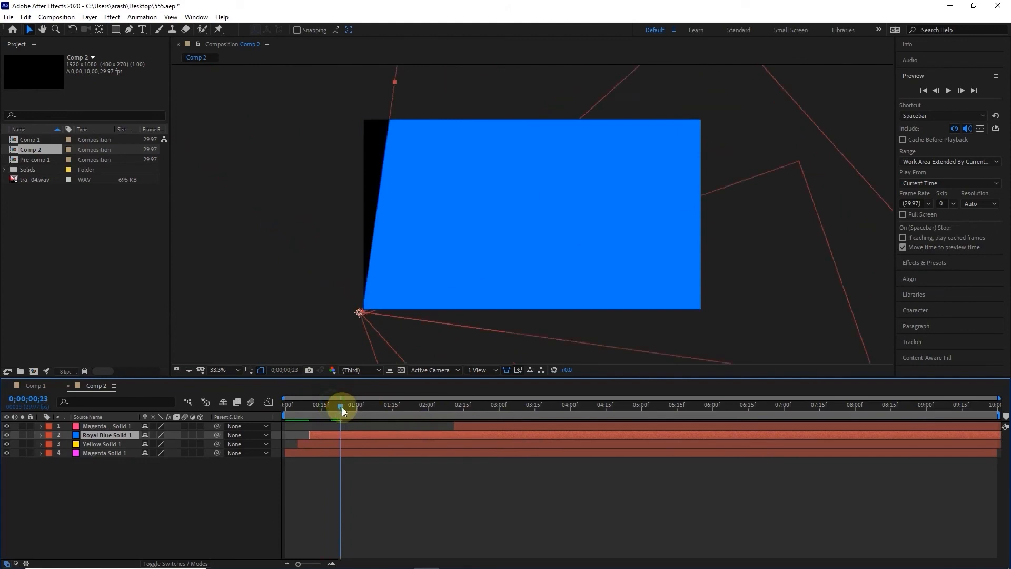
drag(468, 425, 270, 405)
Preview the restaggered solids transition at 50% magnification and scrub through its first second
click(948, 90)
click(332, 414)
click(221, 370)
click(227, 378)
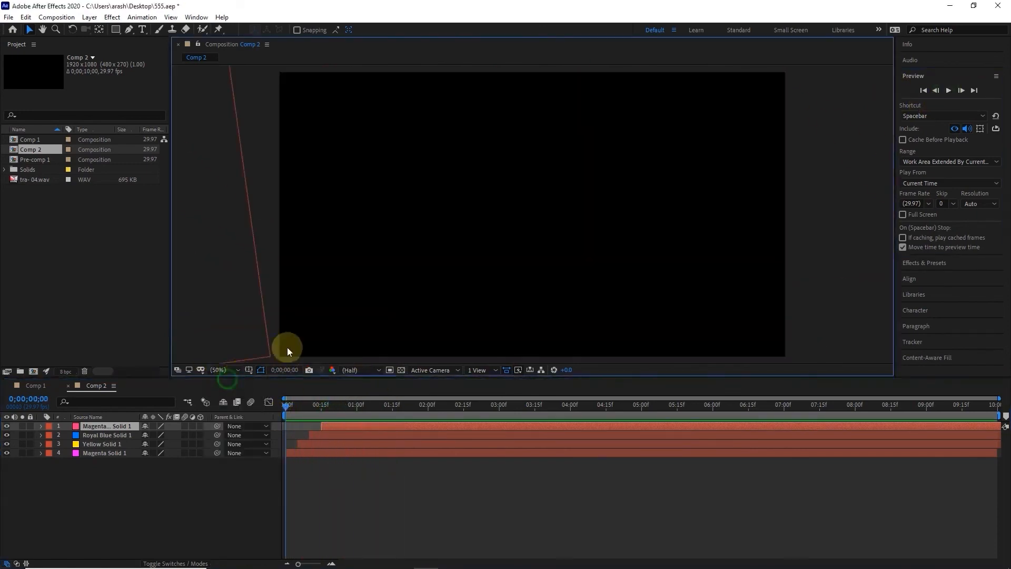
click(949, 90)
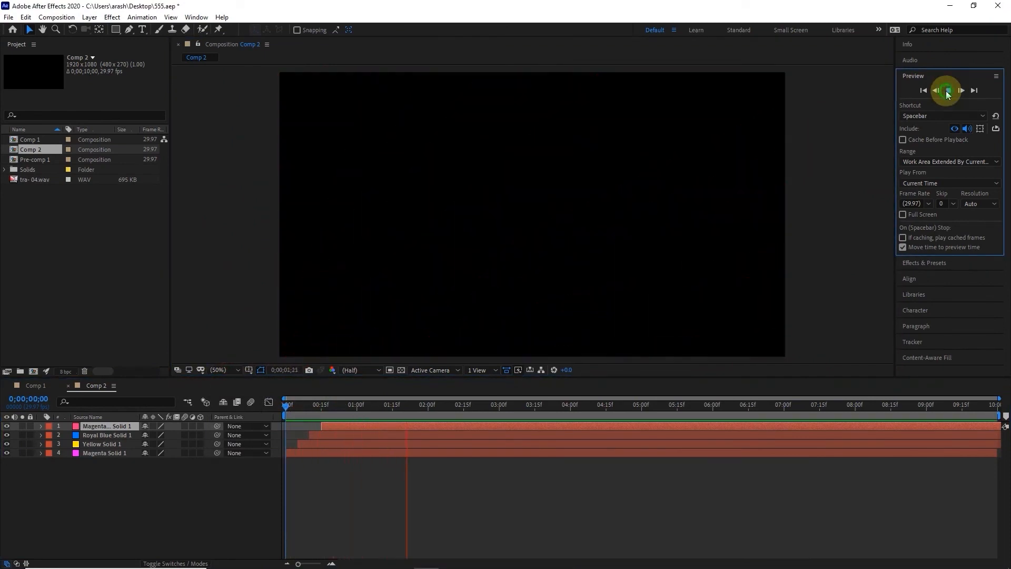
drag(395, 406, 332, 406)
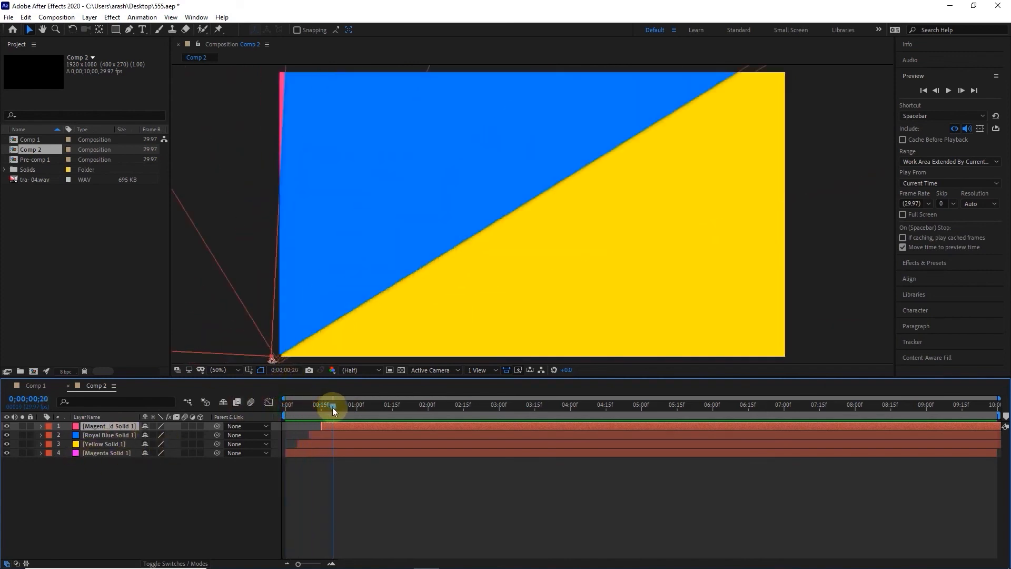
drag(333, 407, 274, 411)
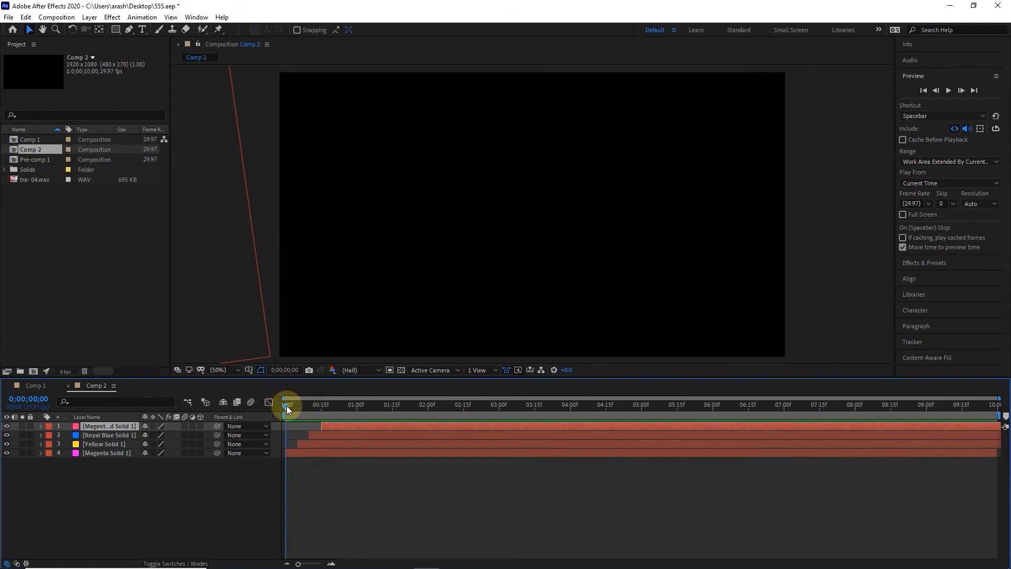
mouse_move(286, 406)
mouse_down()
mouse_move(381, 404)
mouse_move(283, 404)
mouse_up()
Import the footage files Dance - 4428.mp4 and Dance - 17352.mp4 into the project
double_click(88, 244)
drag(416, 174, 350, 124)
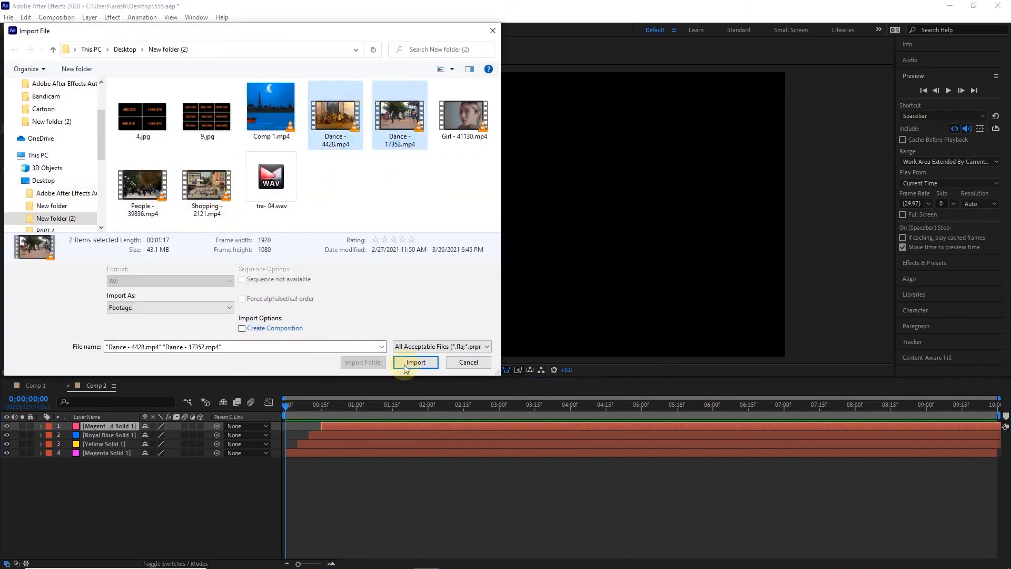
click(415, 362)
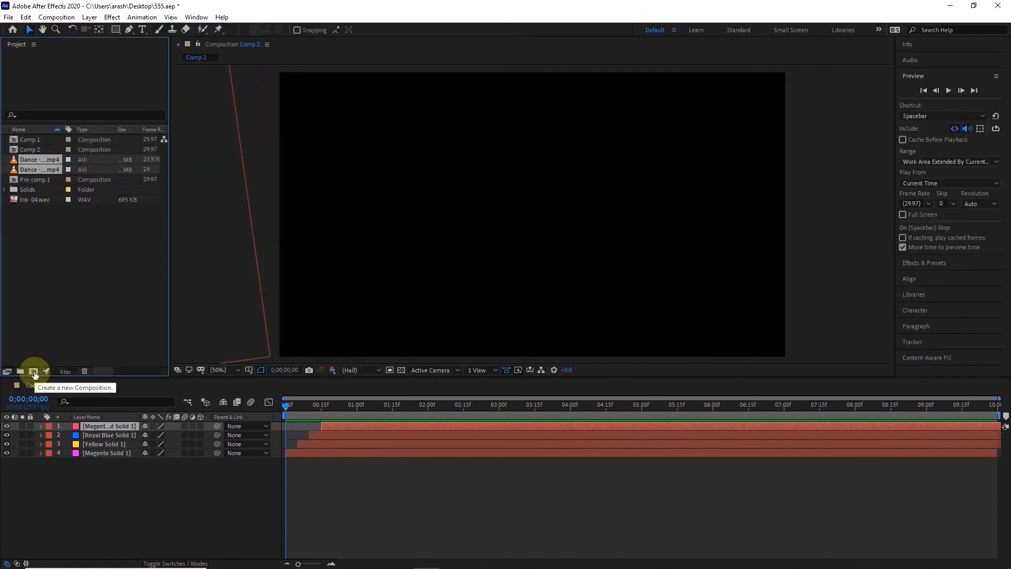
Create a new 1920 x 1080 composition with a 50-second duration
click(34, 371)
click(455, 329)
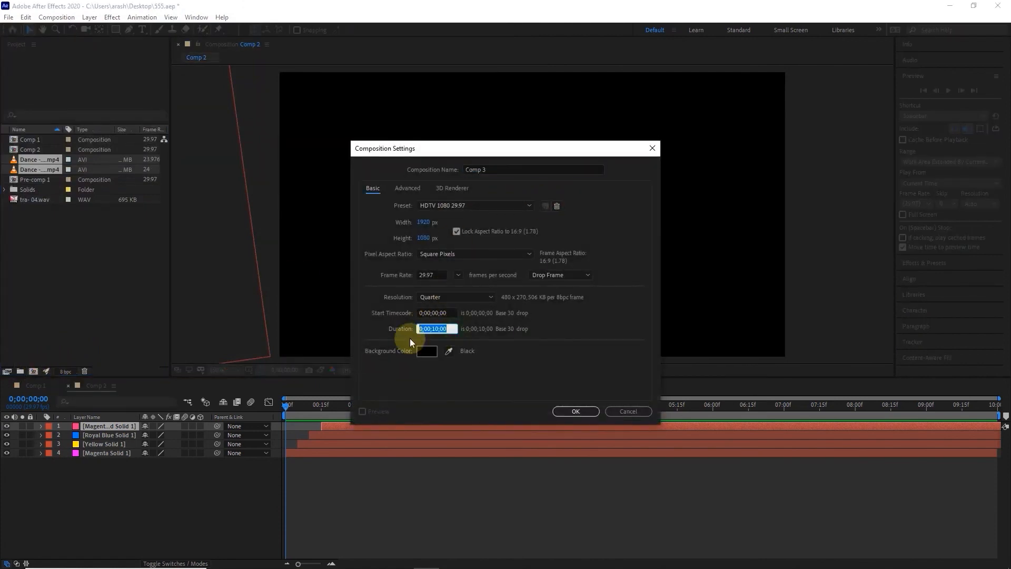
text(5000)
click(590, 408)
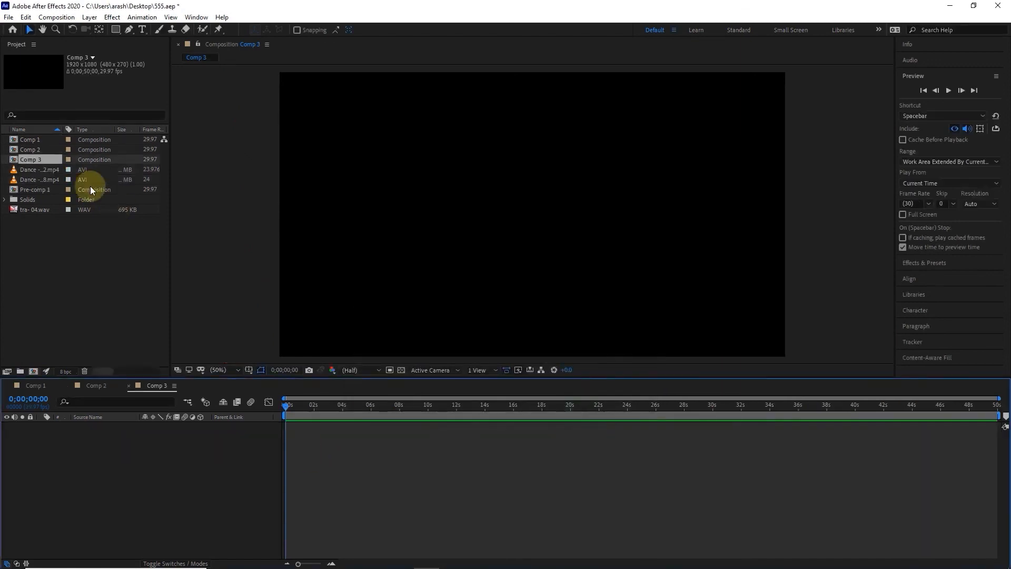
Add both dance clips to the Comp 3 timeline
click(44, 169)
shift+click(38, 179)
drag(38, 180, 172, 452)
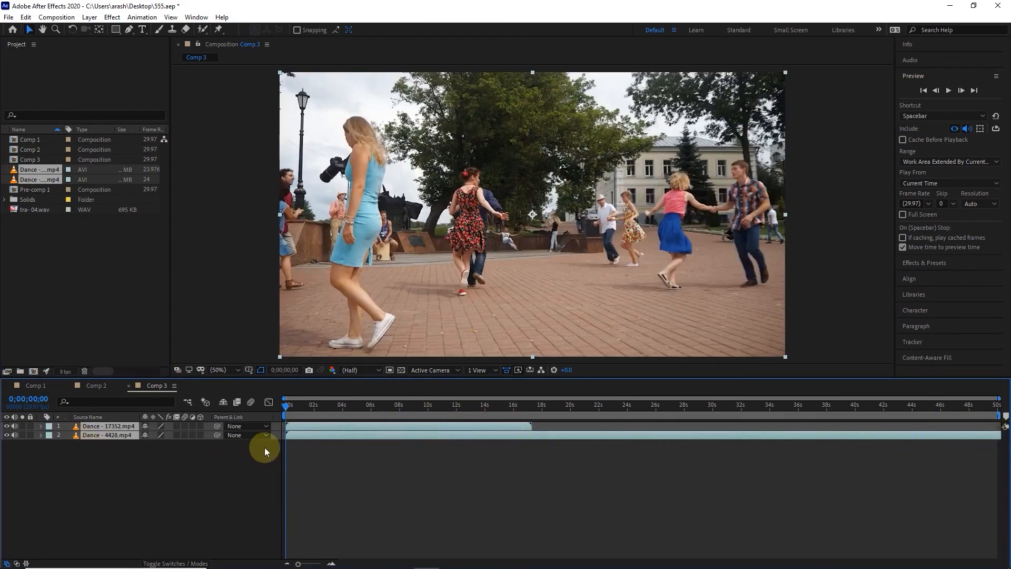
Trim the start of the Dance - 4428 clip and slide it to begin at about 17 s, where Dance - 17352 ends
drag(286, 436, 505, 435)
key(ctrl+z)
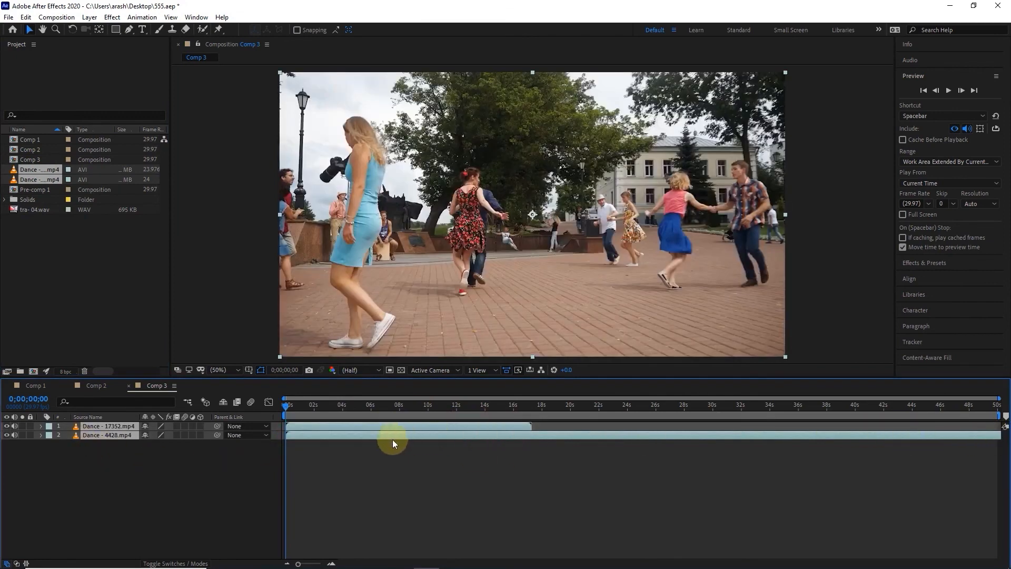
click(101, 435)
drag(286, 435, 482, 417)
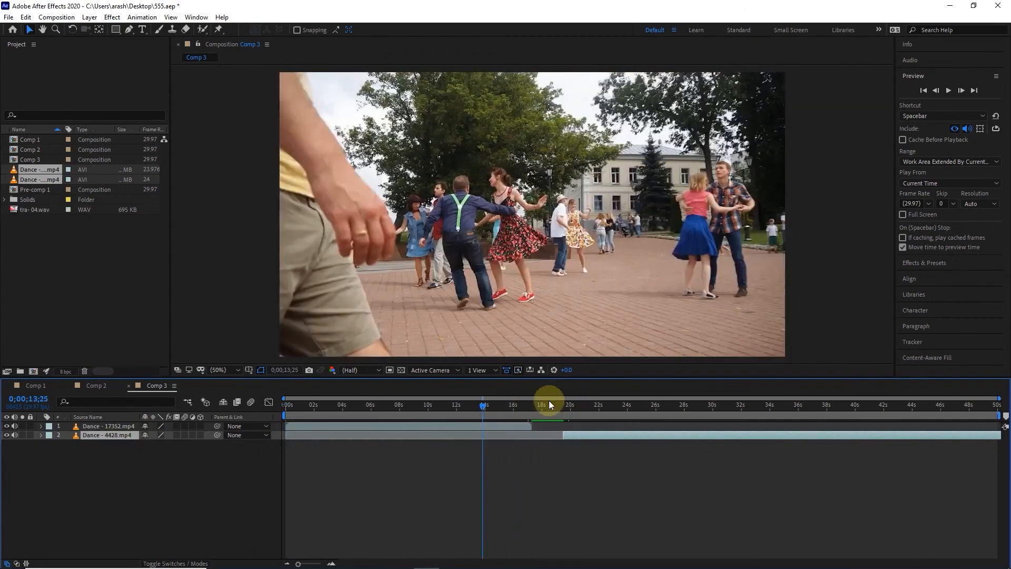
drag(586, 436, 548, 436)
key(comma)
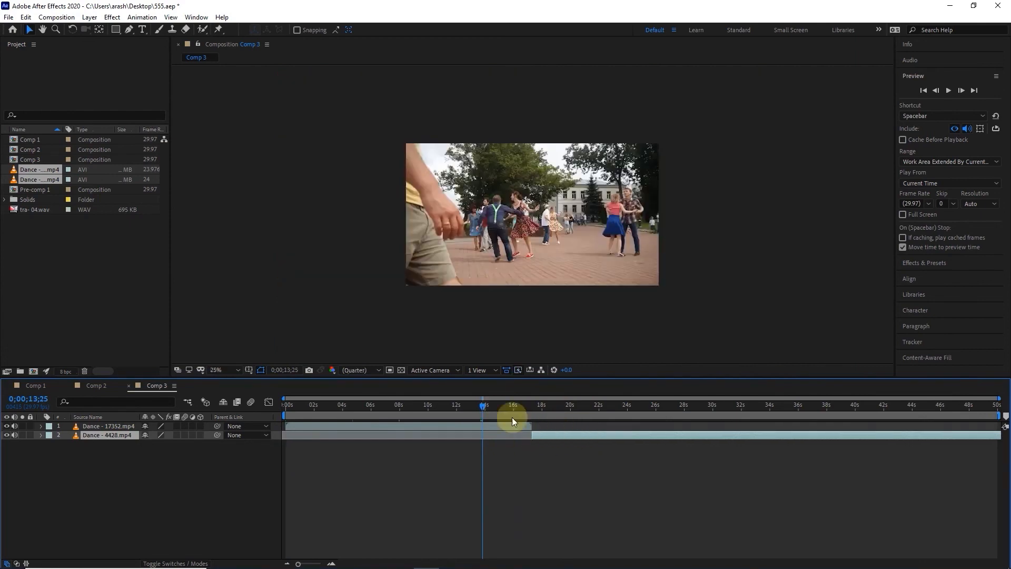
Place Comp 1 above the two dance clips in Comp 3, starting at about 17 s over their cut
click(30, 150)
click(30, 141)
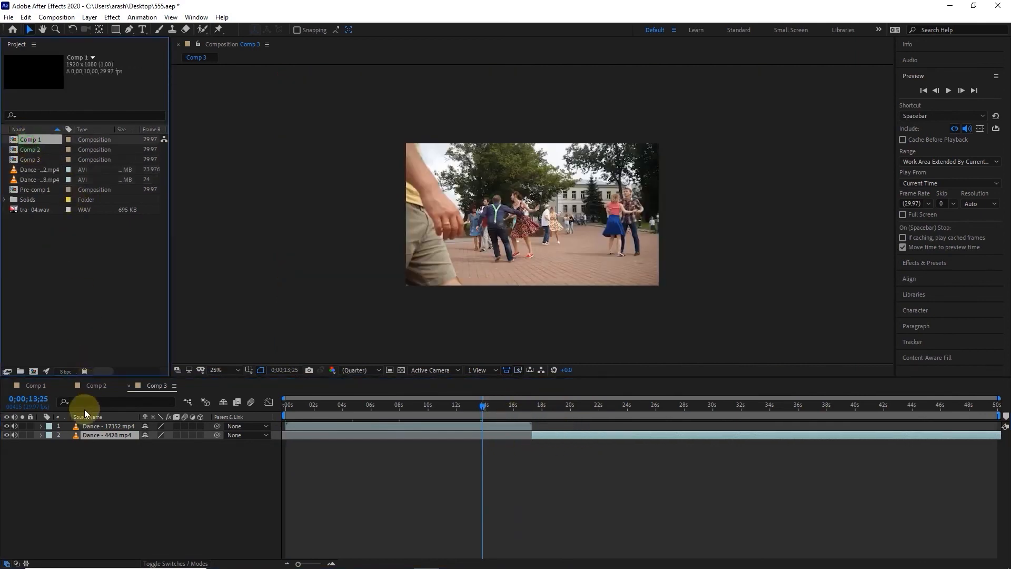
drag(32, 140, 97, 424)
click(384, 428)
drag(384, 428, 599, 428)
drag(472, 403, 545, 425)
drag(500, 401, 538, 424)
Preview the Comp 1 transition across the cut between the dance clips, starting from about 16 s
click(520, 406)
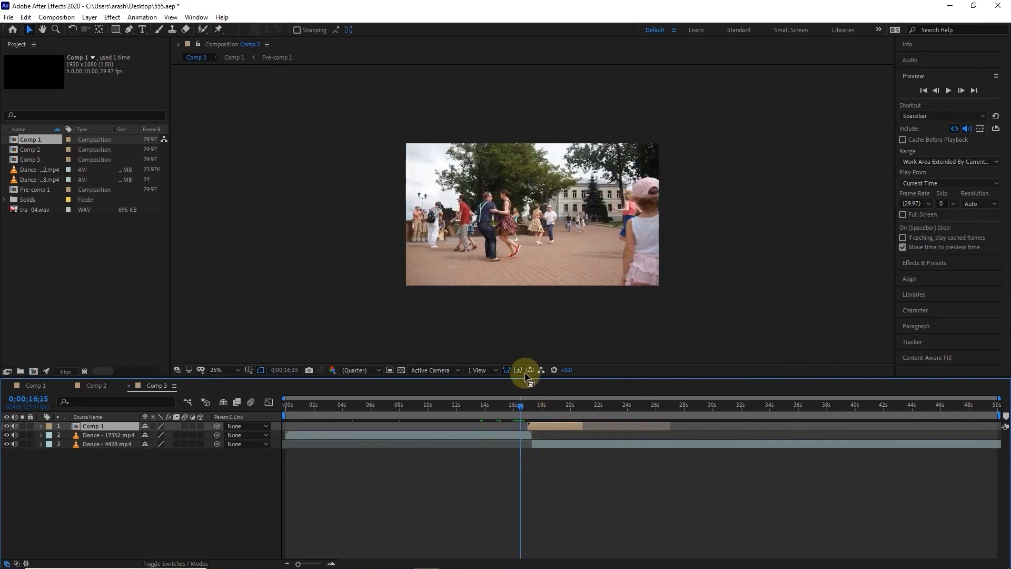
click(946, 92)
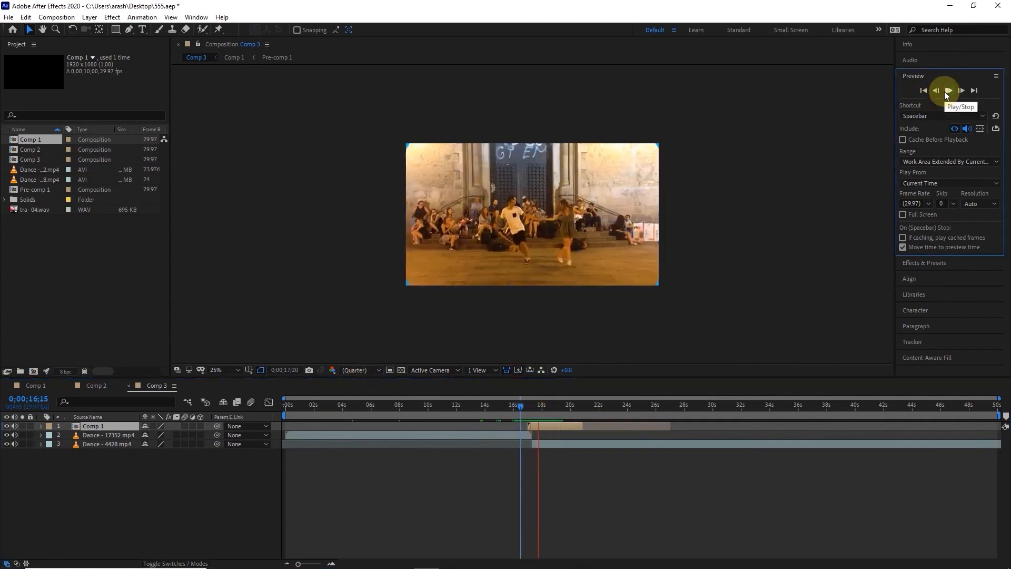
click(517, 407)
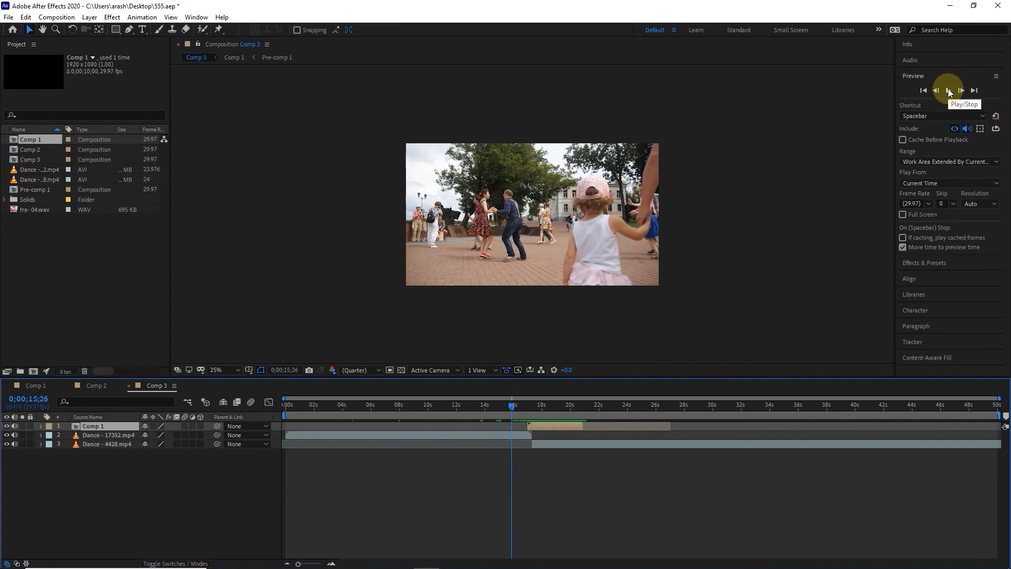
click(947, 90)
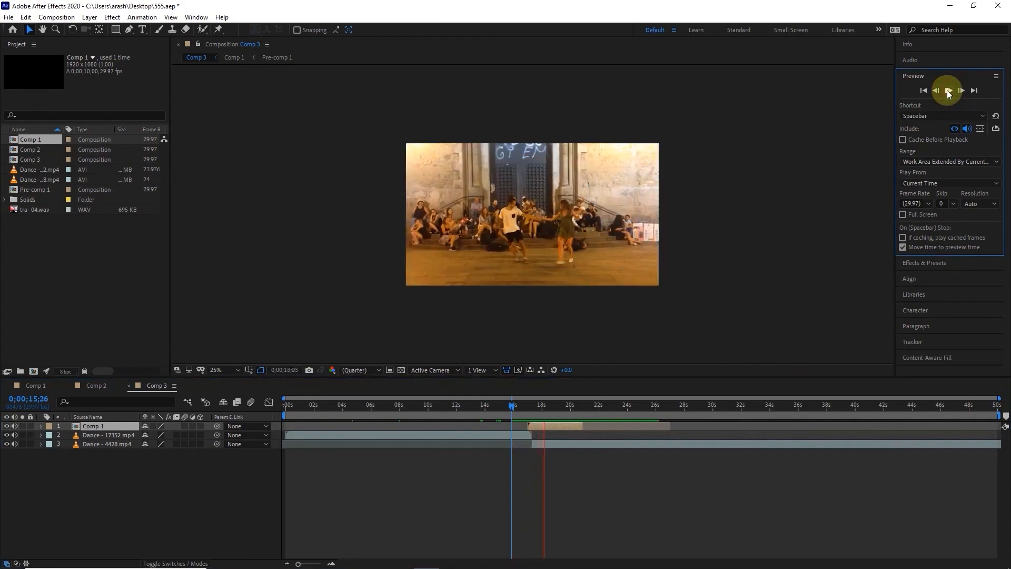
click(947, 90)
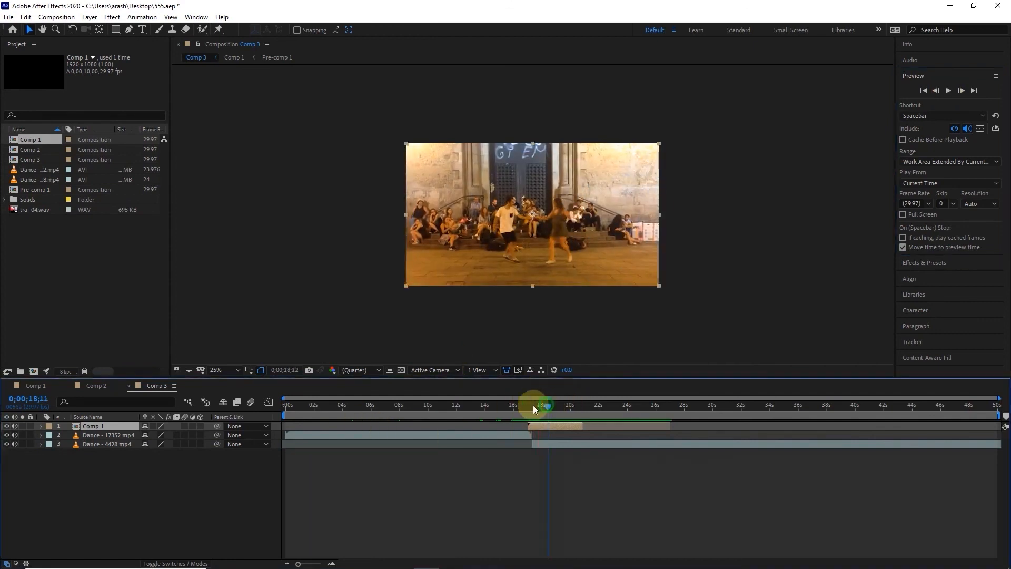